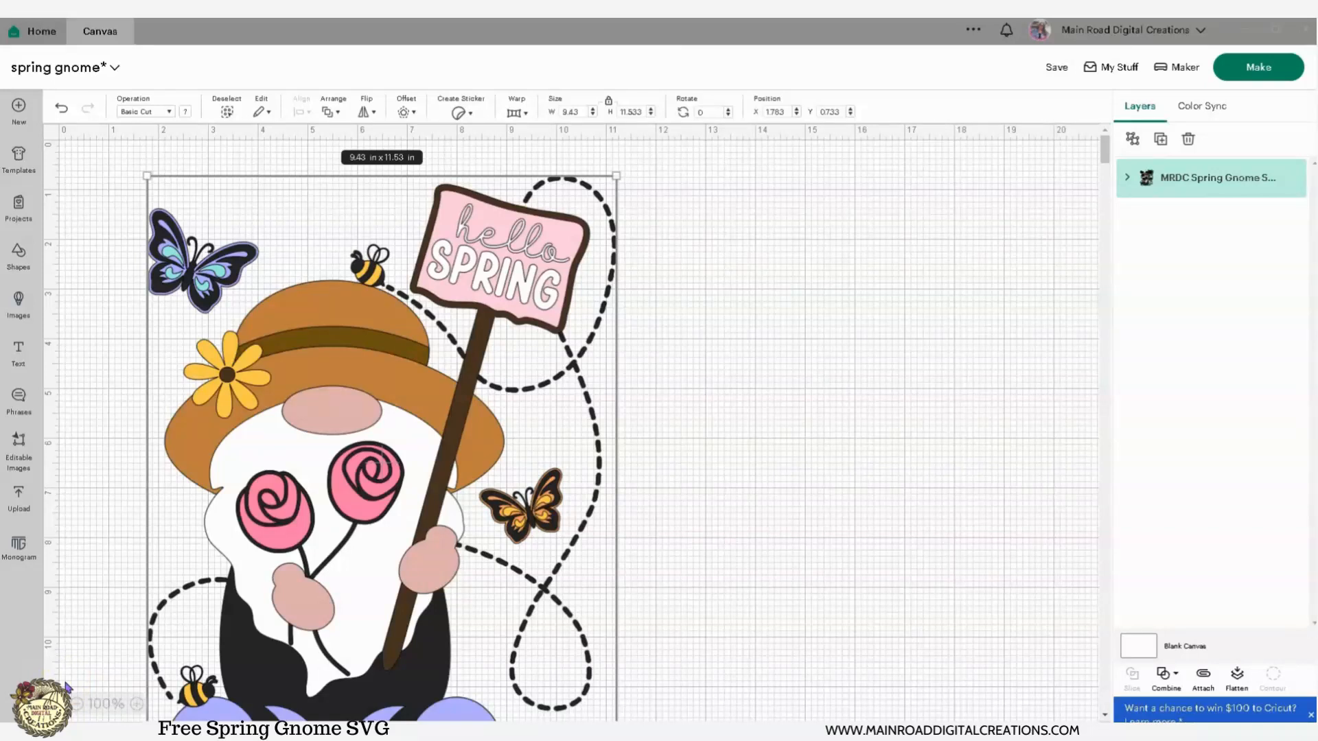
# Move the spring gnome design toward the middle of the canvas and shrink it to about 8.28 × 10.12 in.
pyautogui.click(780, 537)
pyautogui.moveTo(393, 433); pyautogui.dragTo(523, 417)
pyautogui.moveTo(747, 153); pyautogui.dragTo(732, 181)
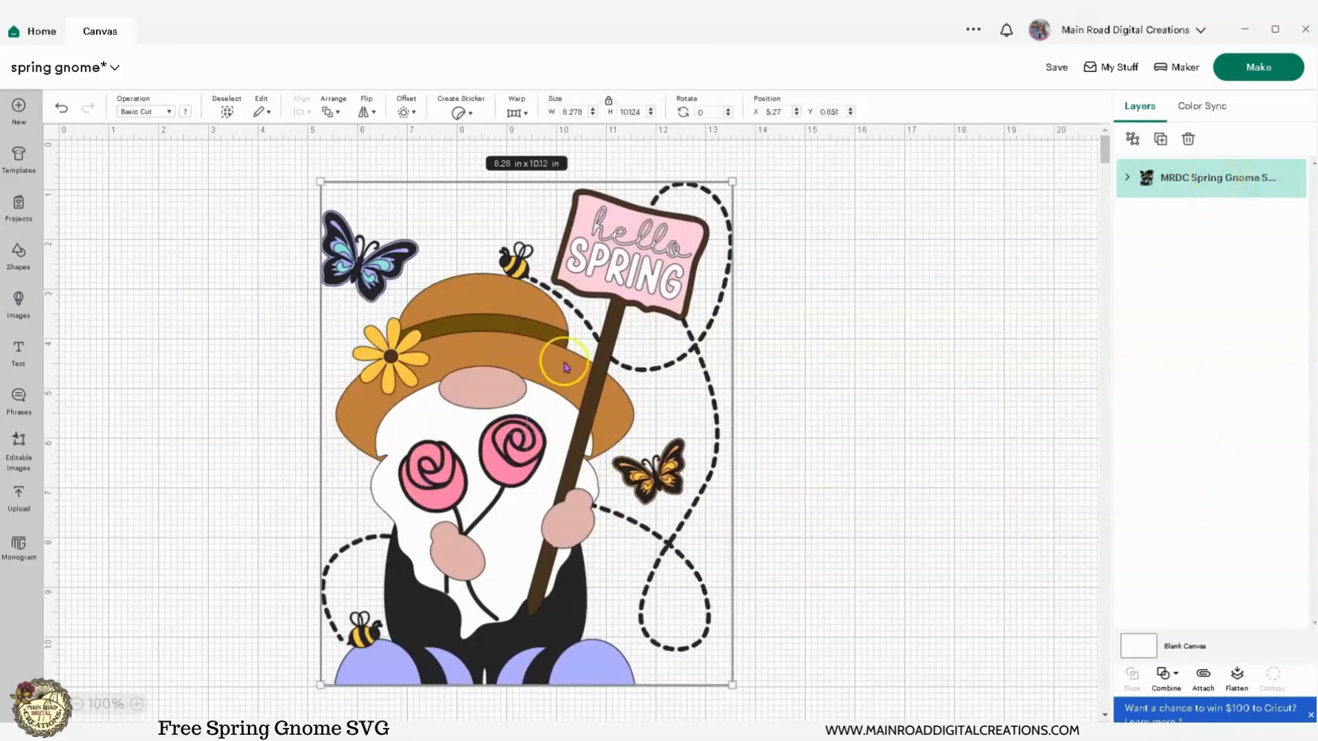
# Shift the gnome design slightly on the canvas and ungroup it into its separate layer groups.
pyautogui.click(1127, 178)
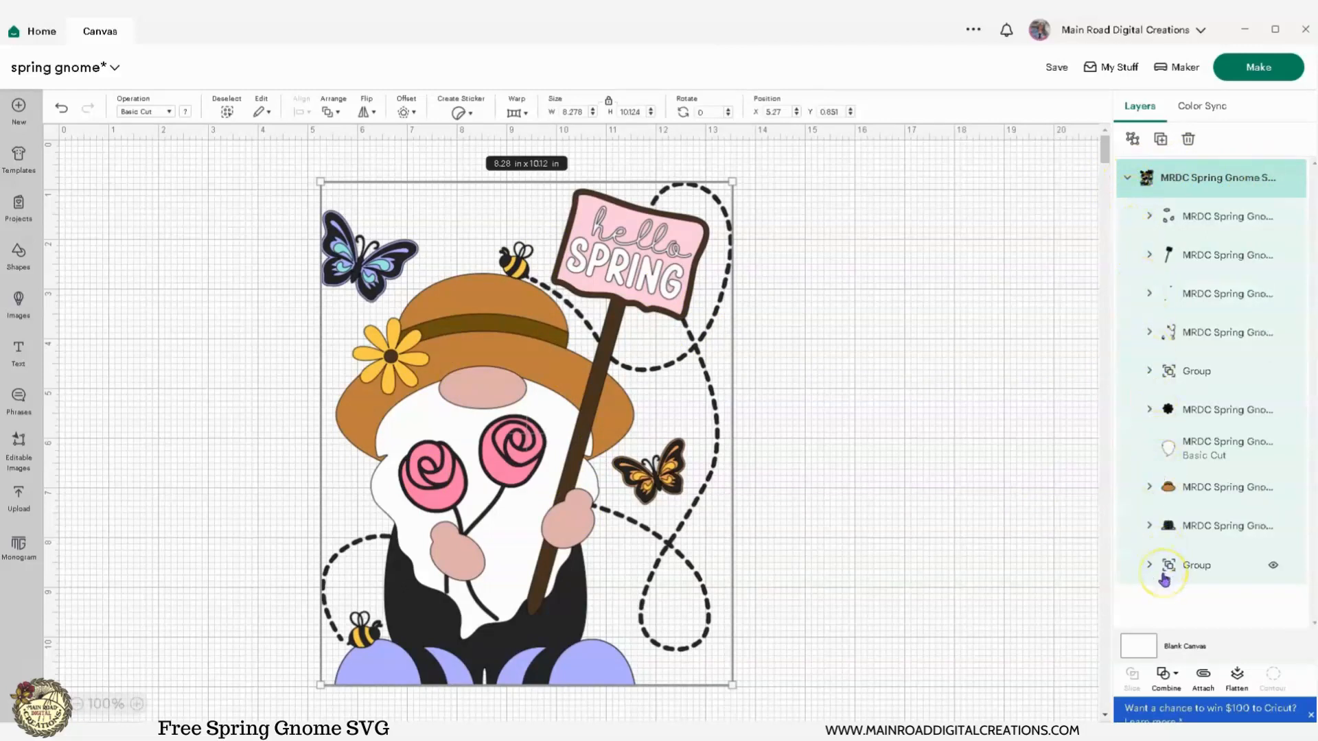
pyautogui.moveTo(520, 380); pyautogui.dragTo(552, 366)
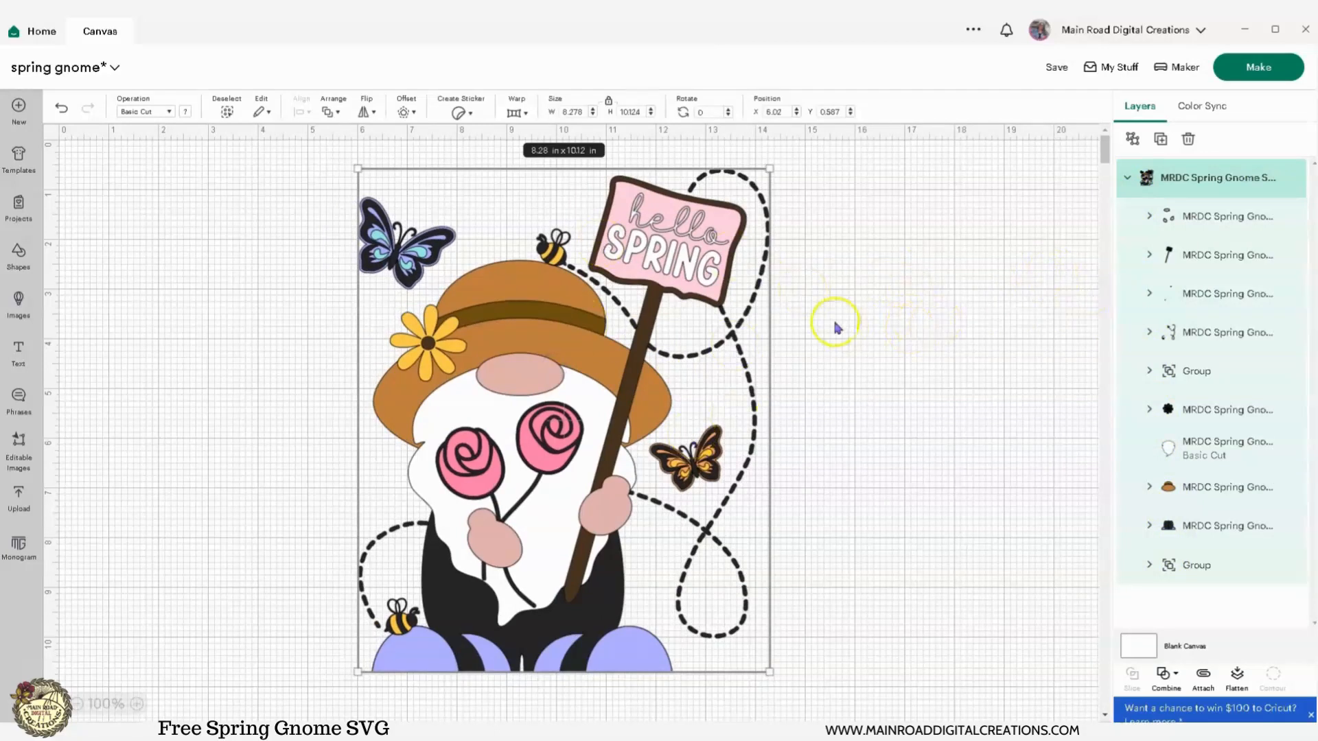
pyautogui.rightClick(687, 280)
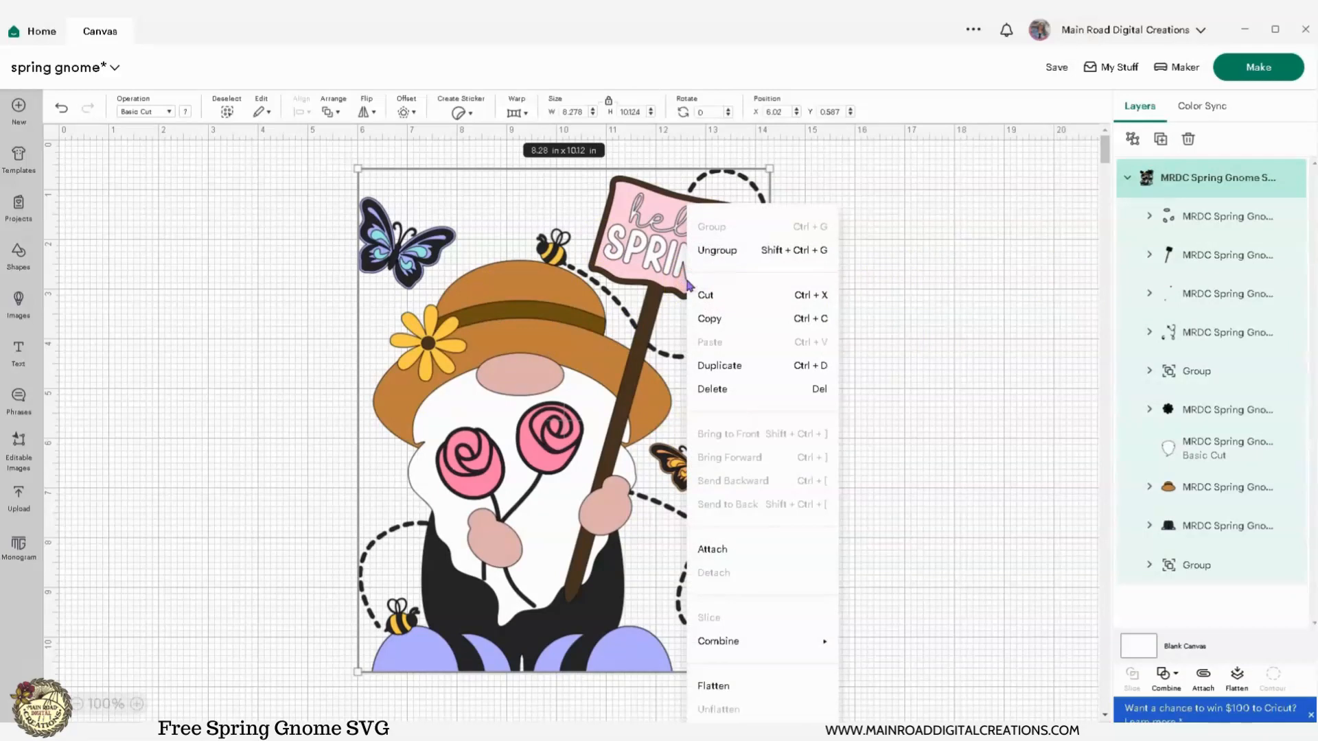
pyautogui.click(731, 249)
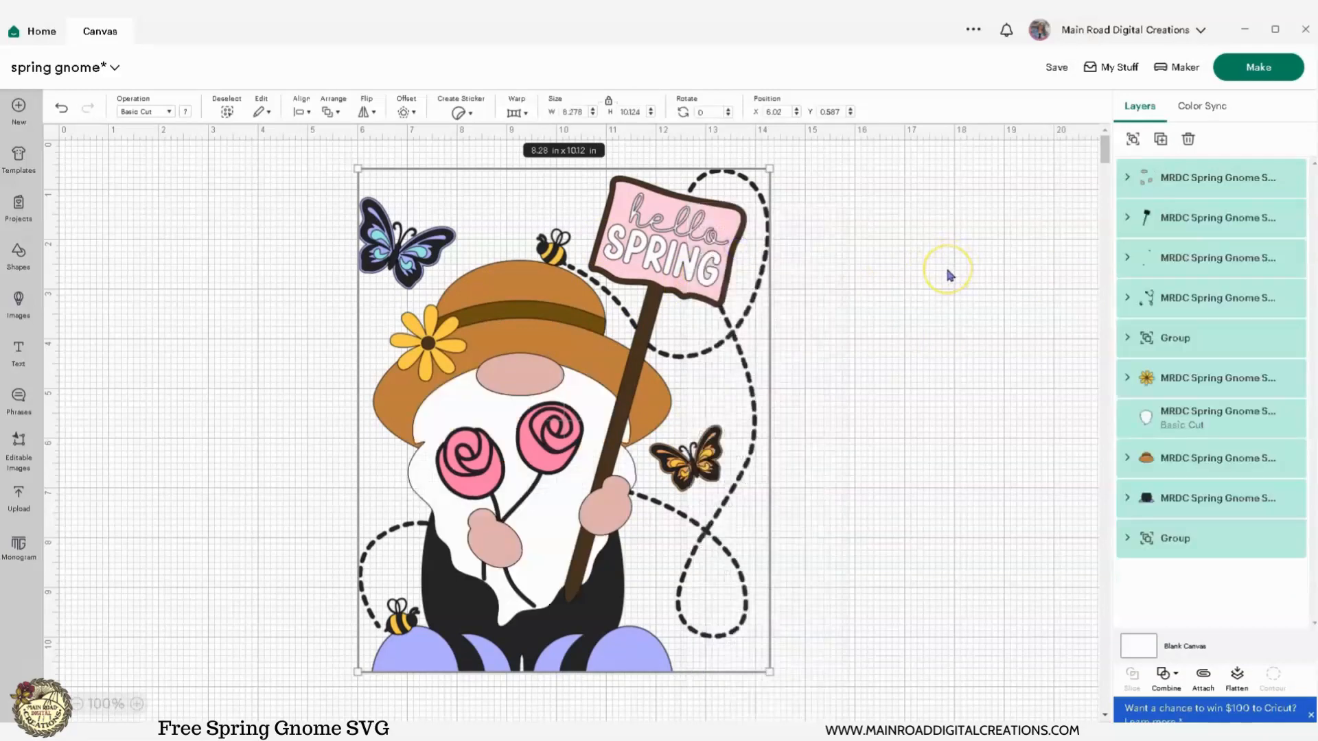
pyautogui.click(947, 273)
# Expand the gnome's body and hat layer groups and inspect the black body and hat band pieces.
pyautogui.click(1128, 503)
pyautogui.click(1201, 578)
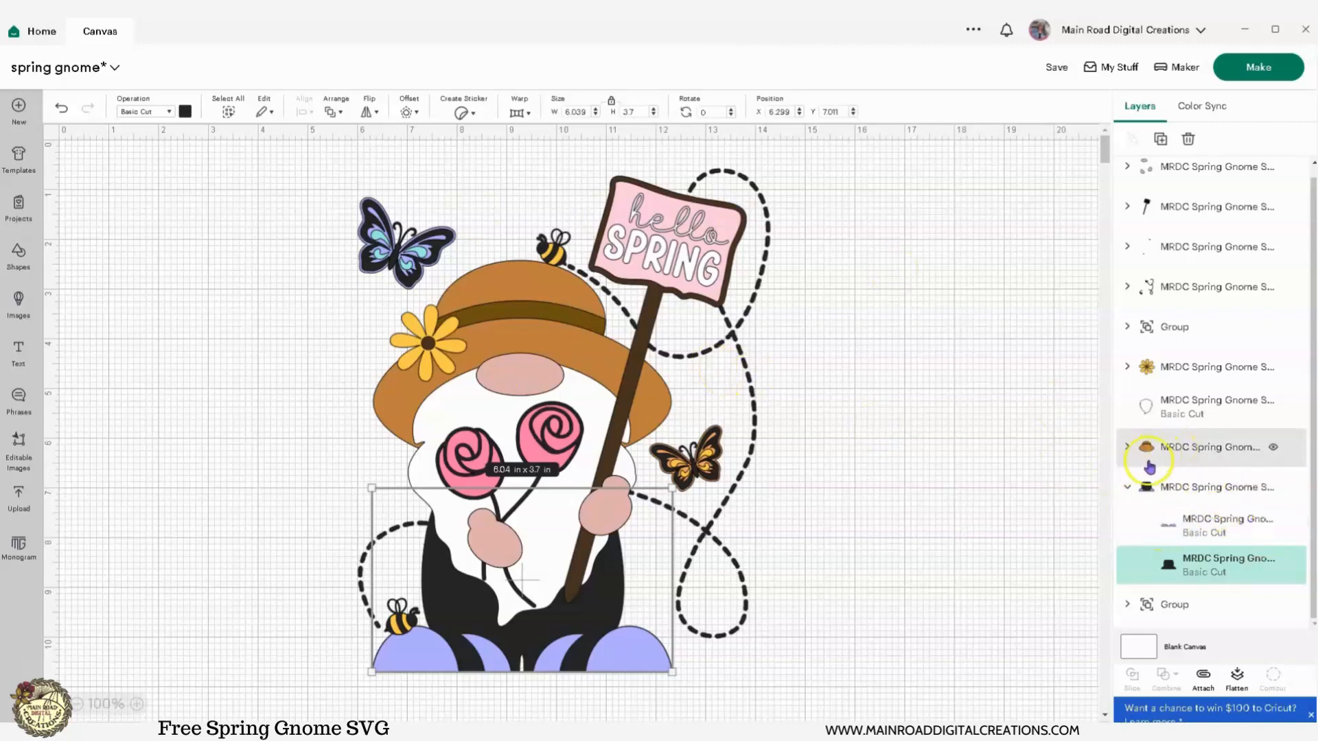
pyautogui.click(1127, 453)
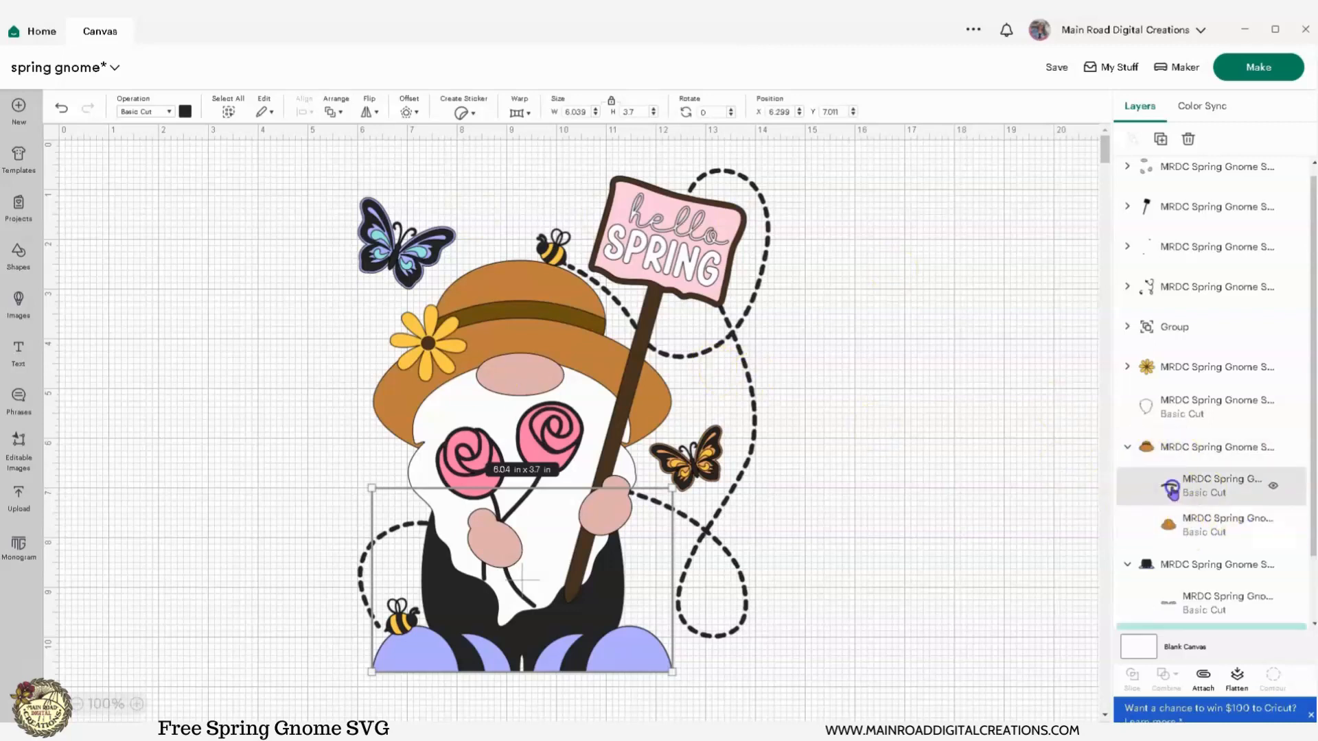
pyautogui.click(1166, 488)
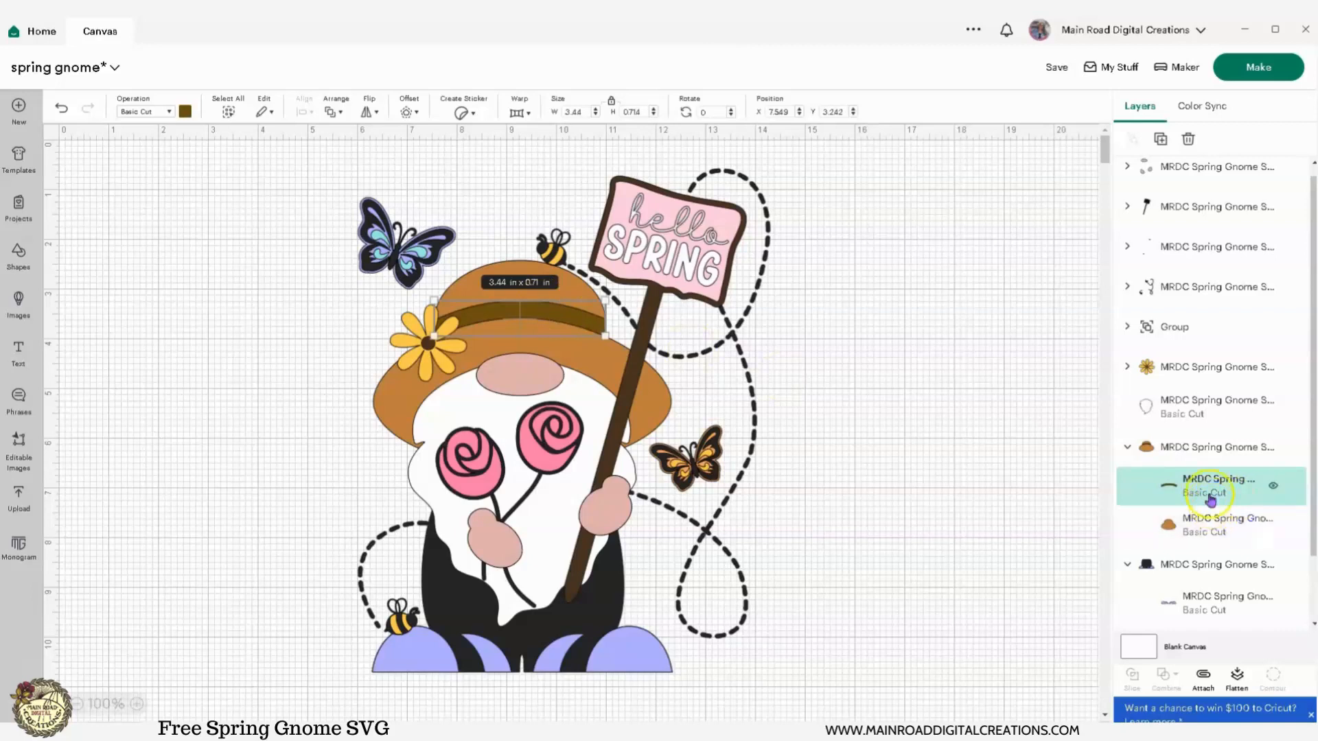
# Expand the roses group and both of its rose subgroups to examine their outline and pink background layers.
pyautogui.click(1133, 331)
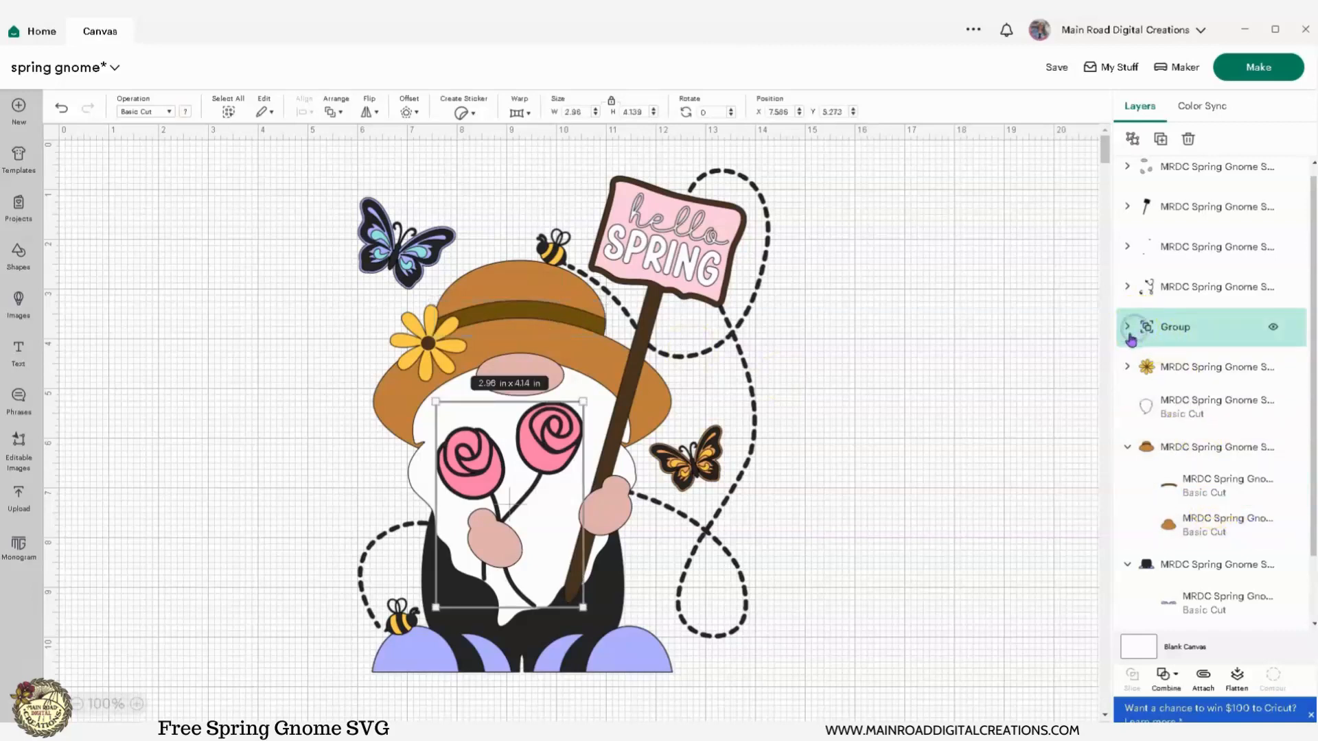
pyautogui.click(1124, 328)
pyautogui.click(1149, 366)
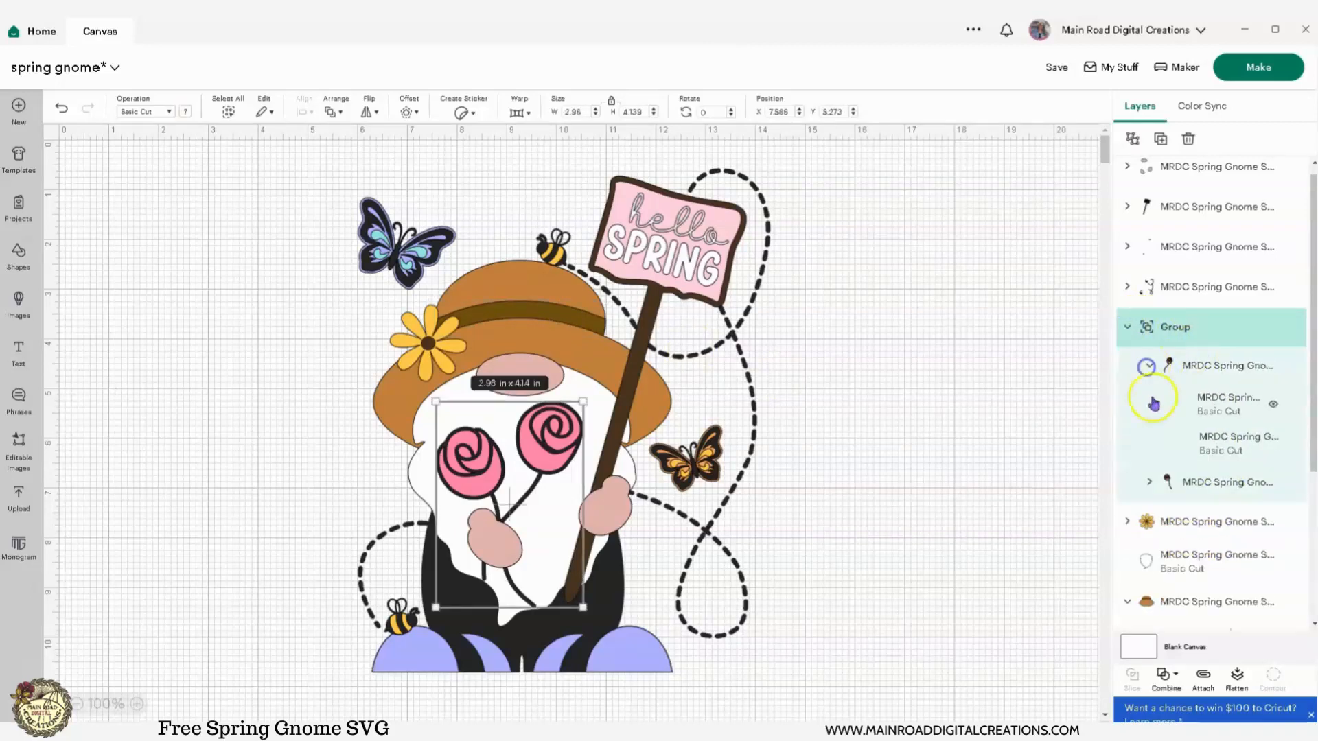
pyautogui.click(1148, 486)
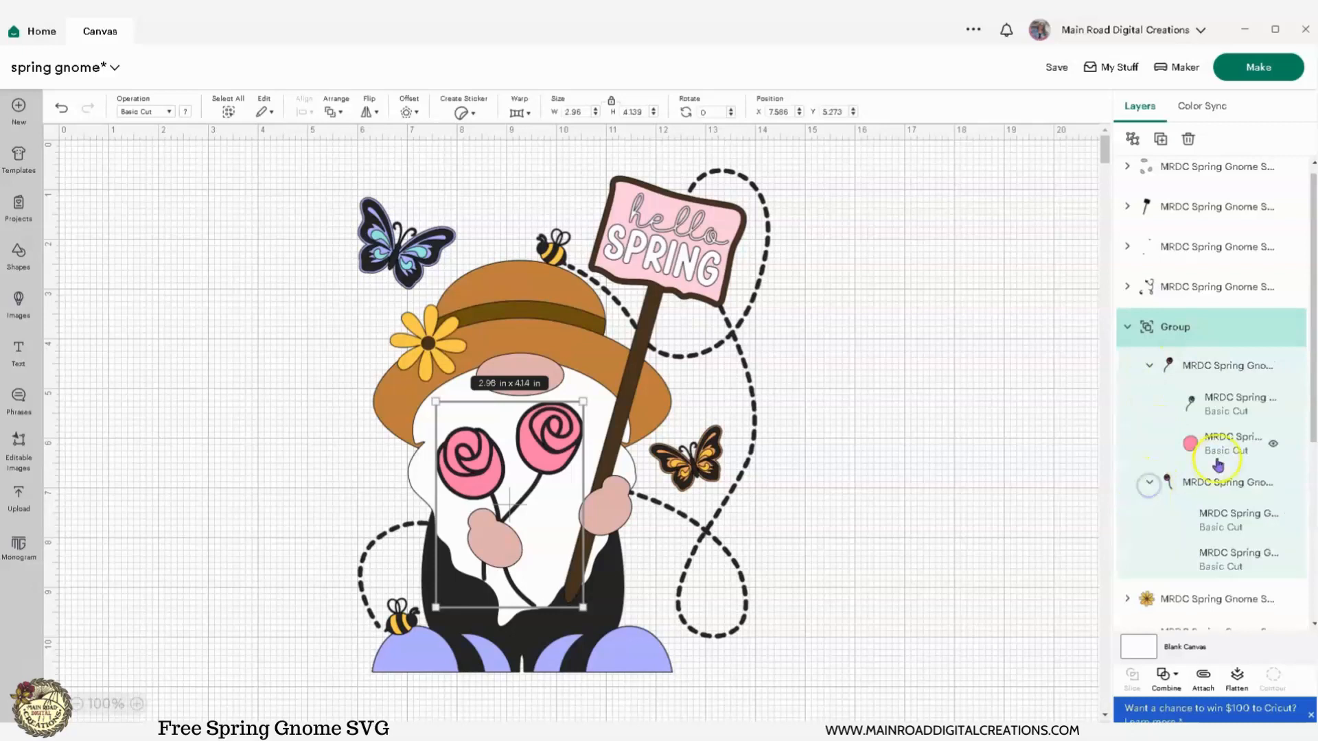
# Duplicate the black outline of the rose nearest the sign, set the copy beside the gnome, and delete the copy.
pyautogui.click(1212, 398)
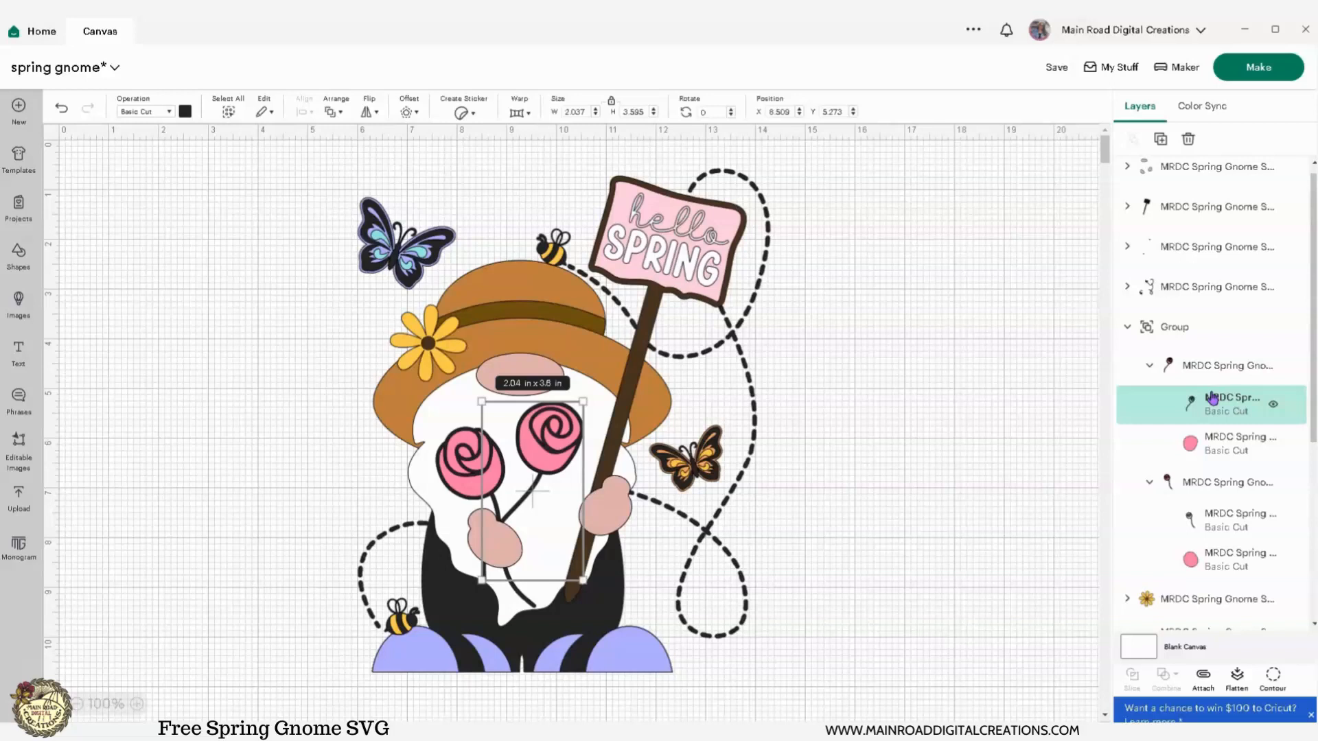
pyautogui.click(1161, 140)
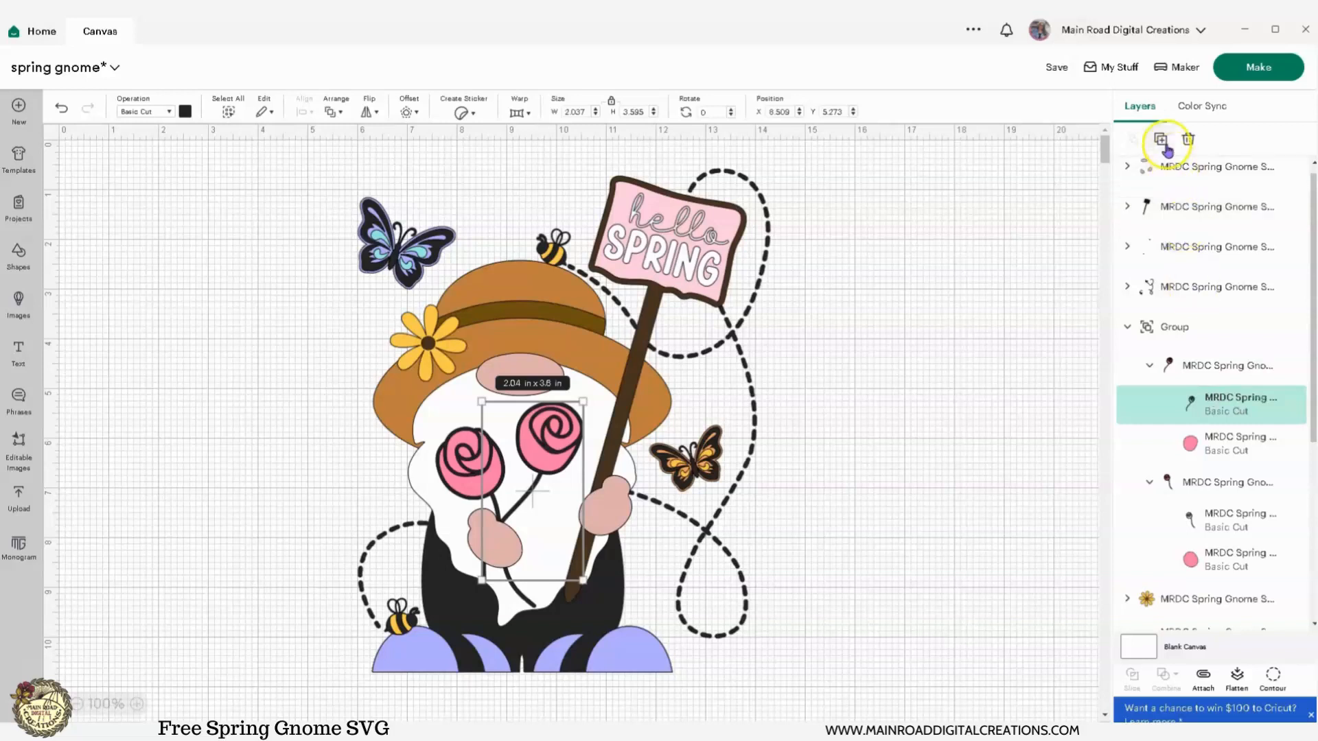
pyautogui.click(1161, 142)
pyautogui.moveTo(214, 262); pyautogui.dragTo(236, 279)
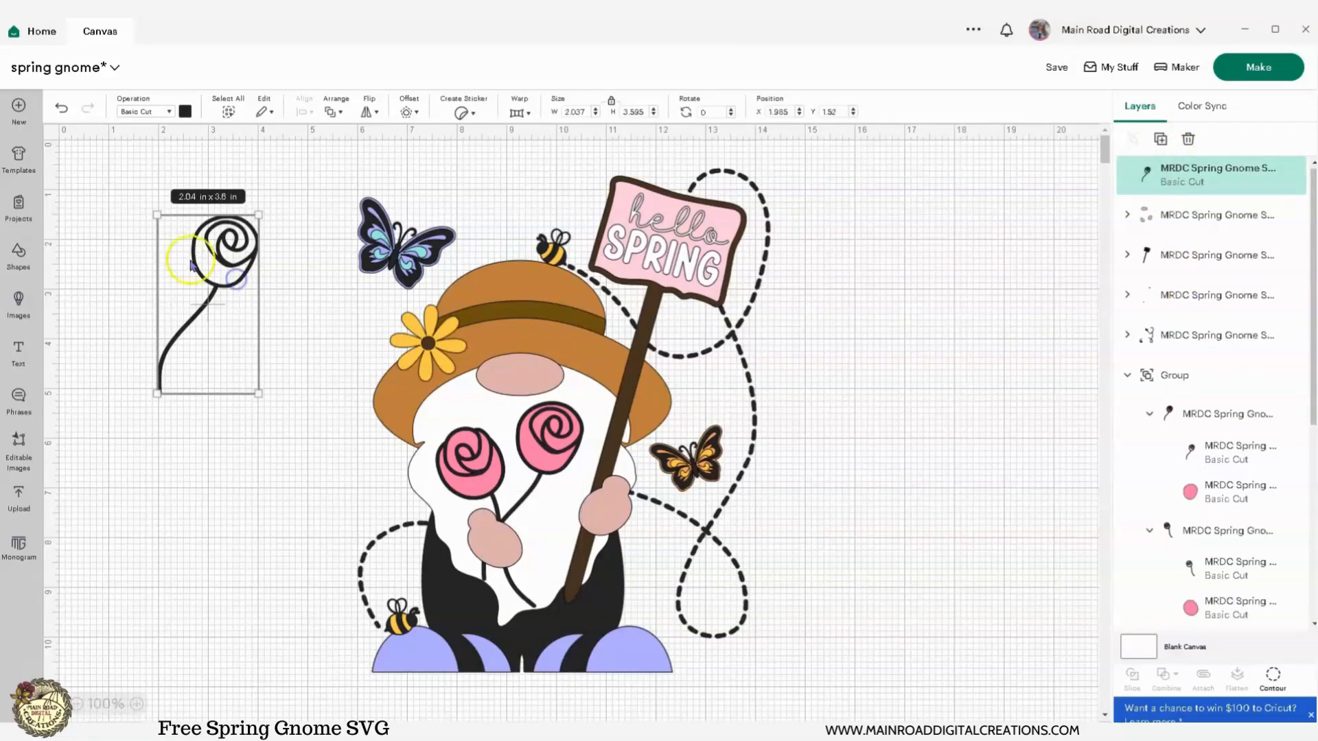
pyautogui.click(1187, 139)
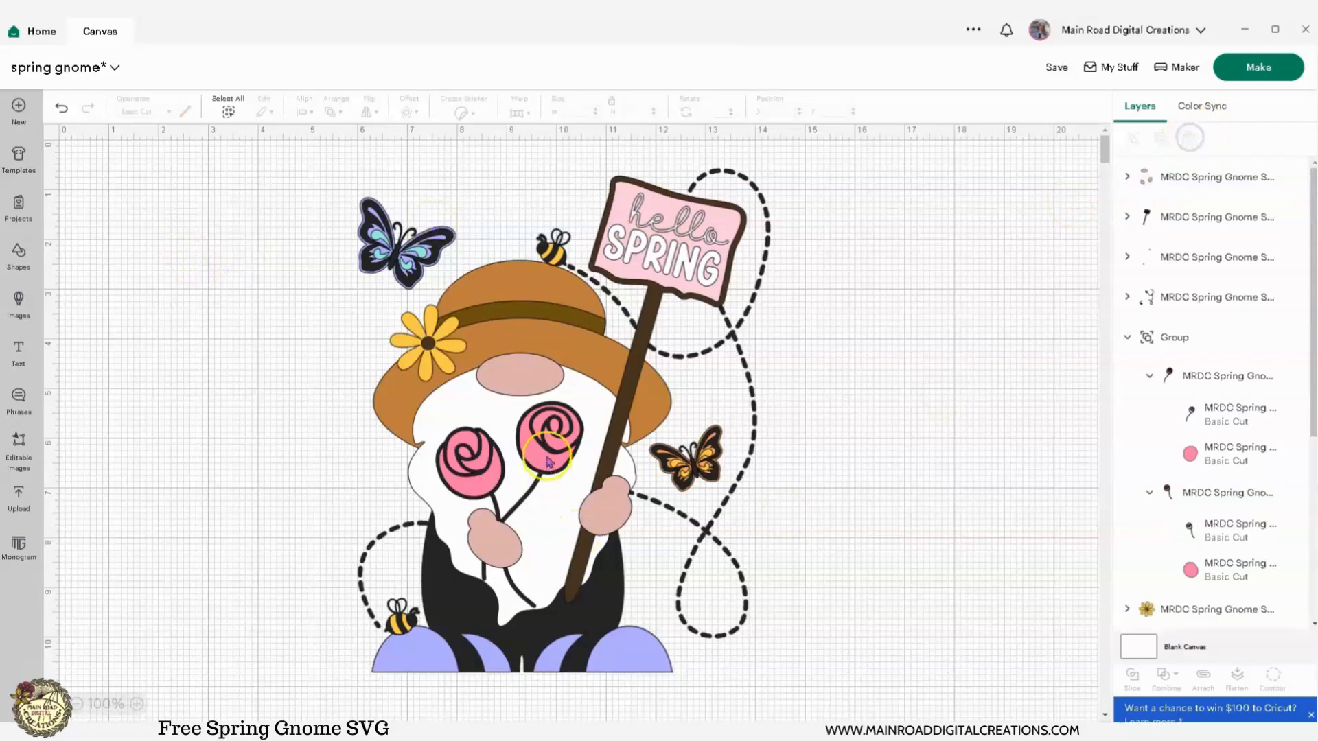
# Check which pieces belong together by selecting the nose-and-hands set and the yellow bee pieces.
pyautogui.click(548, 462)
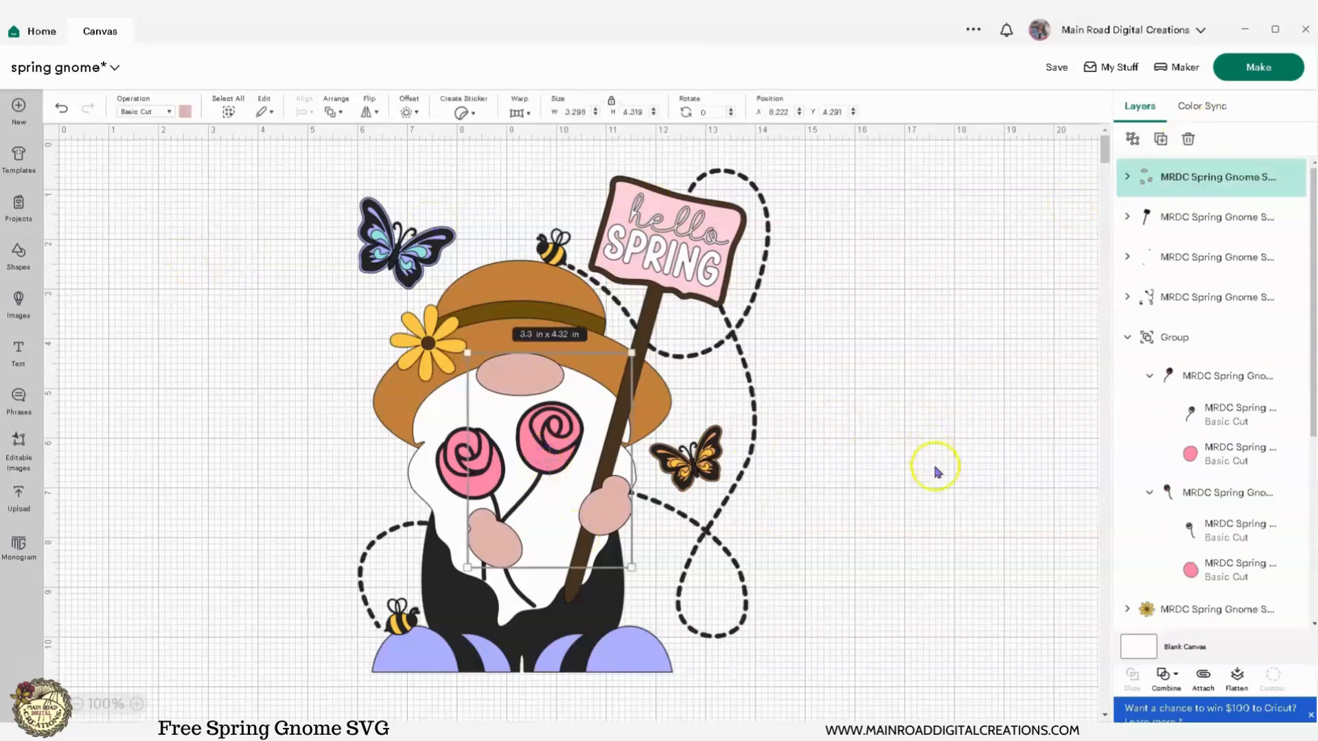
pyautogui.click(941, 495)
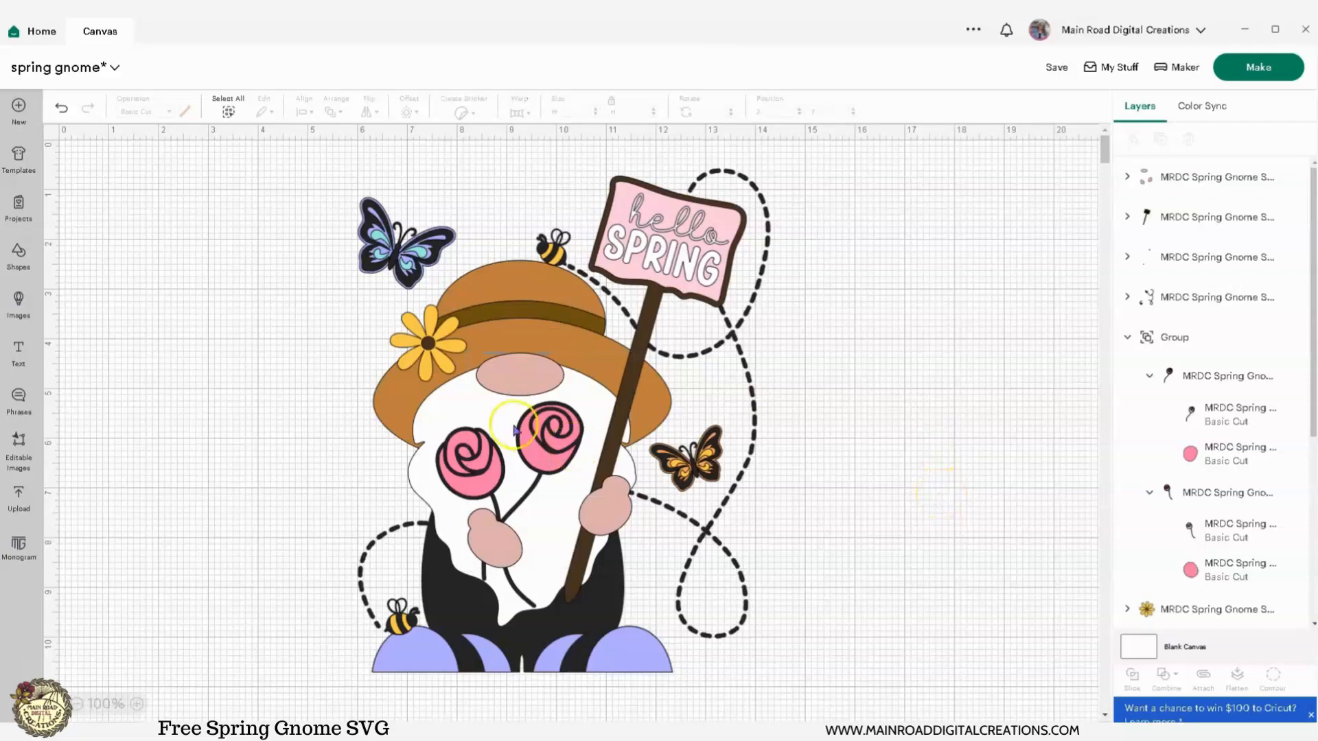
pyautogui.click(705, 456)
pyautogui.click(908, 422)
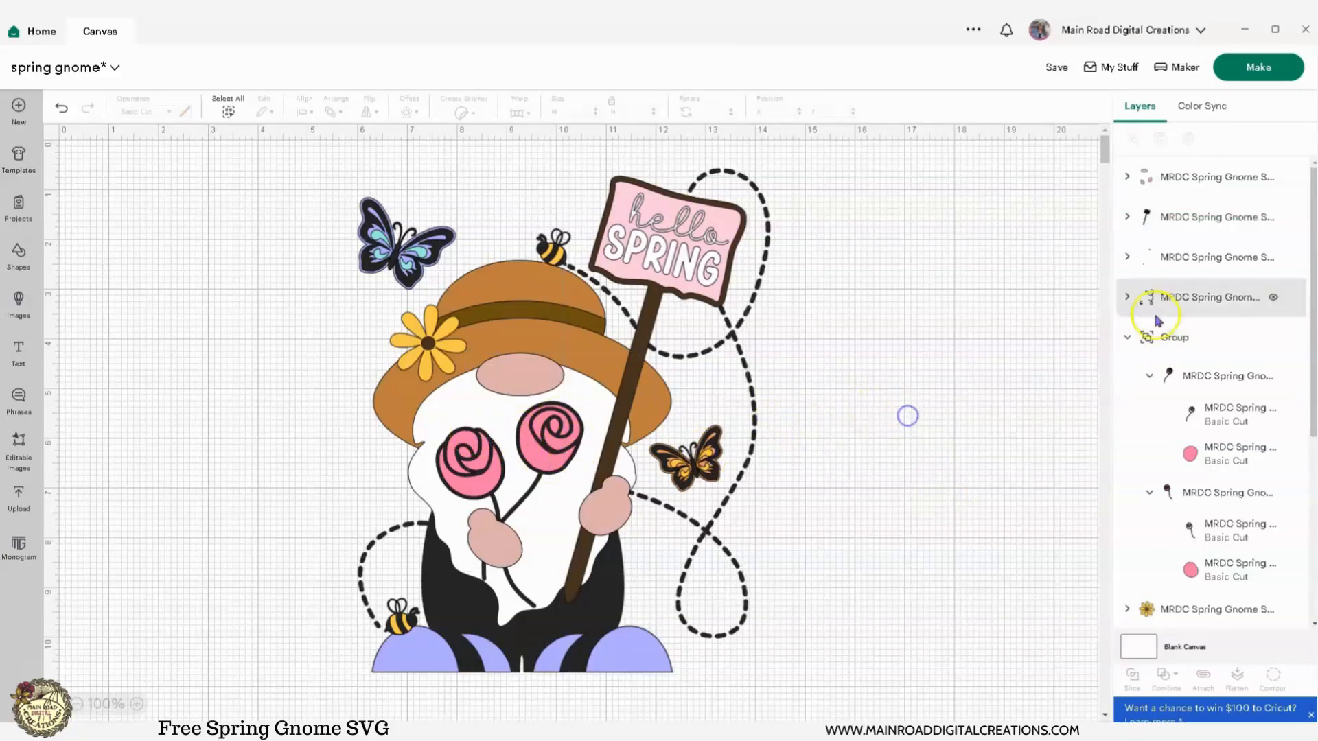
pyautogui.click(1231, 257)
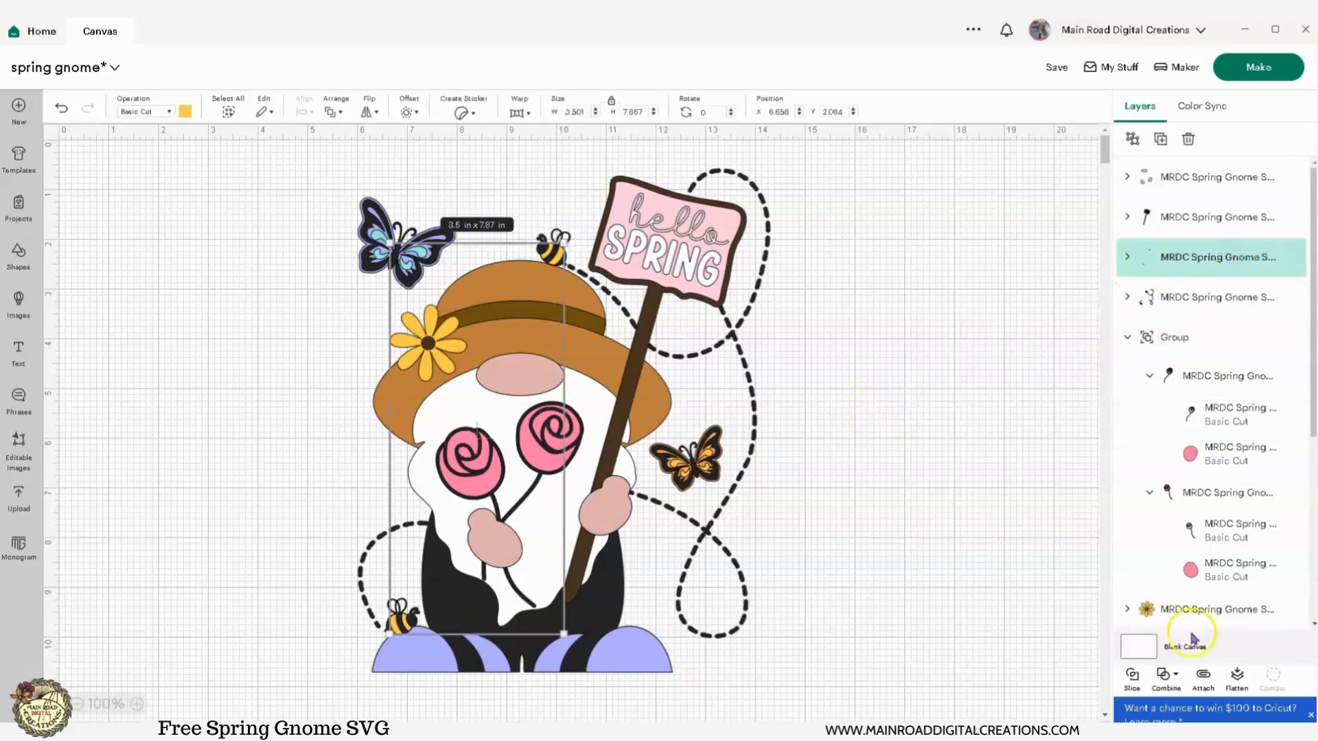
# Expand the butterflies group, duplicate the blue butterfly onto empty canvas beside the orange one, and delete the copy.
pyautogui.scroll(-5, 1201, 610)
pyautogui.click(1181, 610)
pyautogui.click(1126, 605)
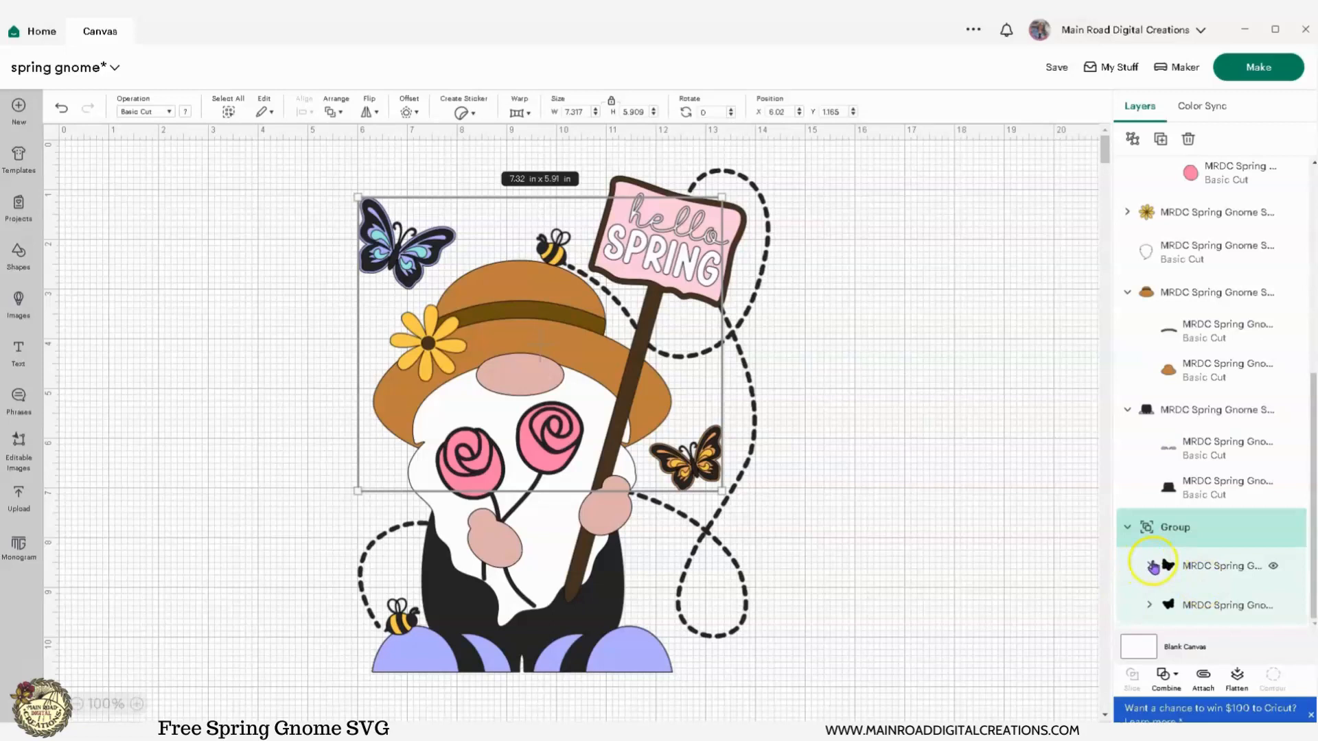
pyautogui.click(1195, 563)
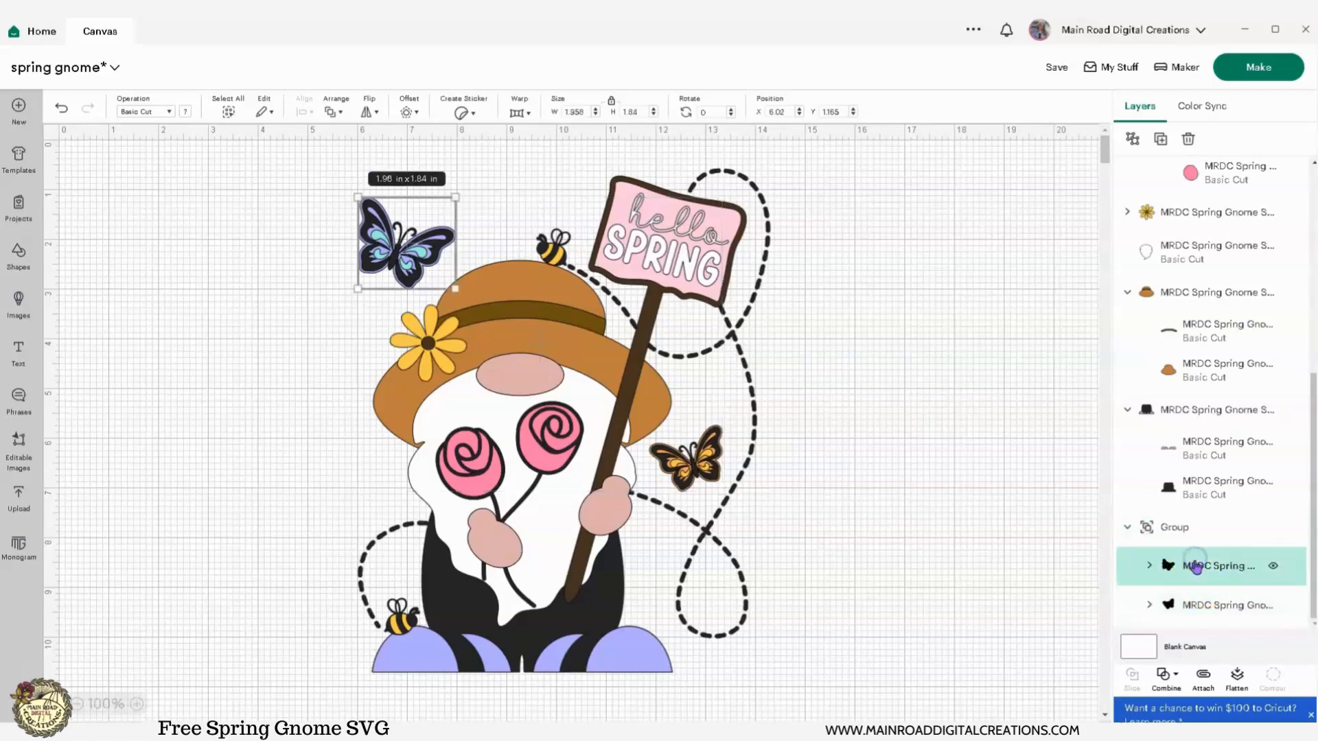
pyautogui.click(1159, 139)
pyautogui.moveTo(198, 226); pyautogui.dragTo(815, 429)
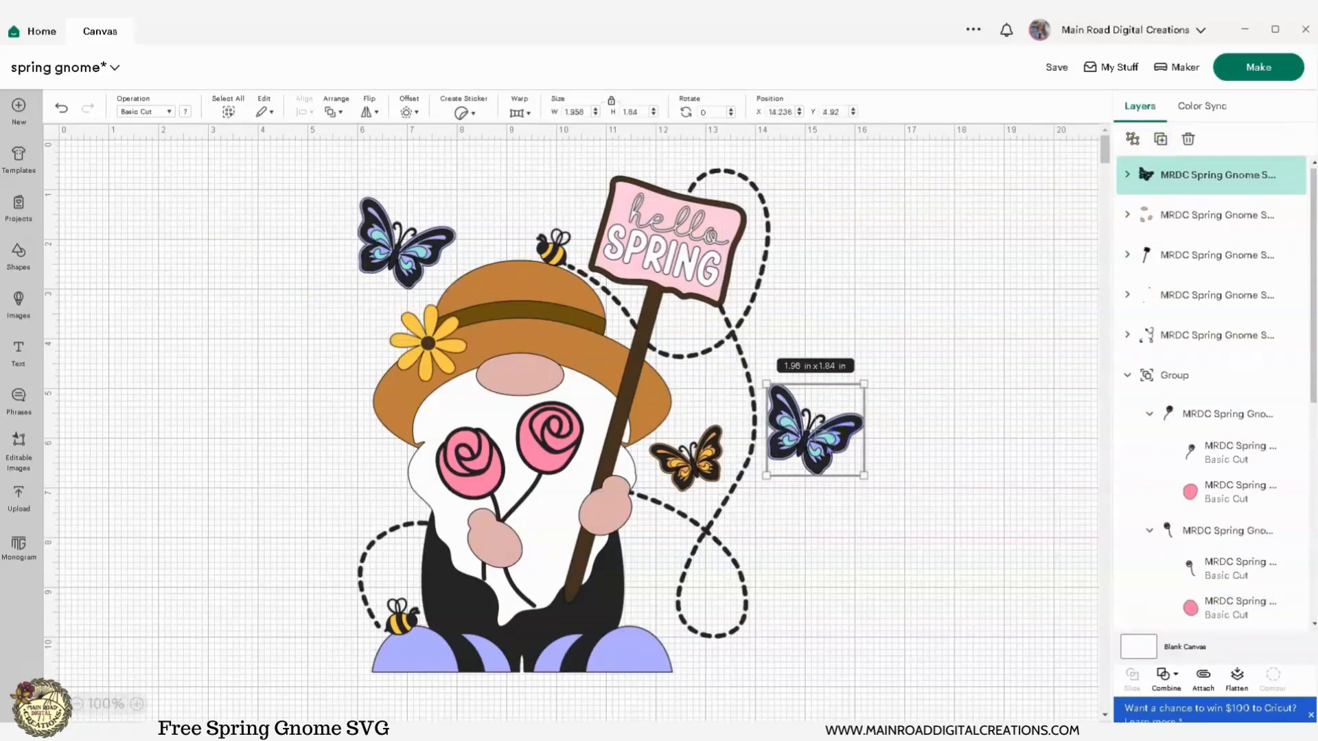
pyautogui.click(1185, 140)
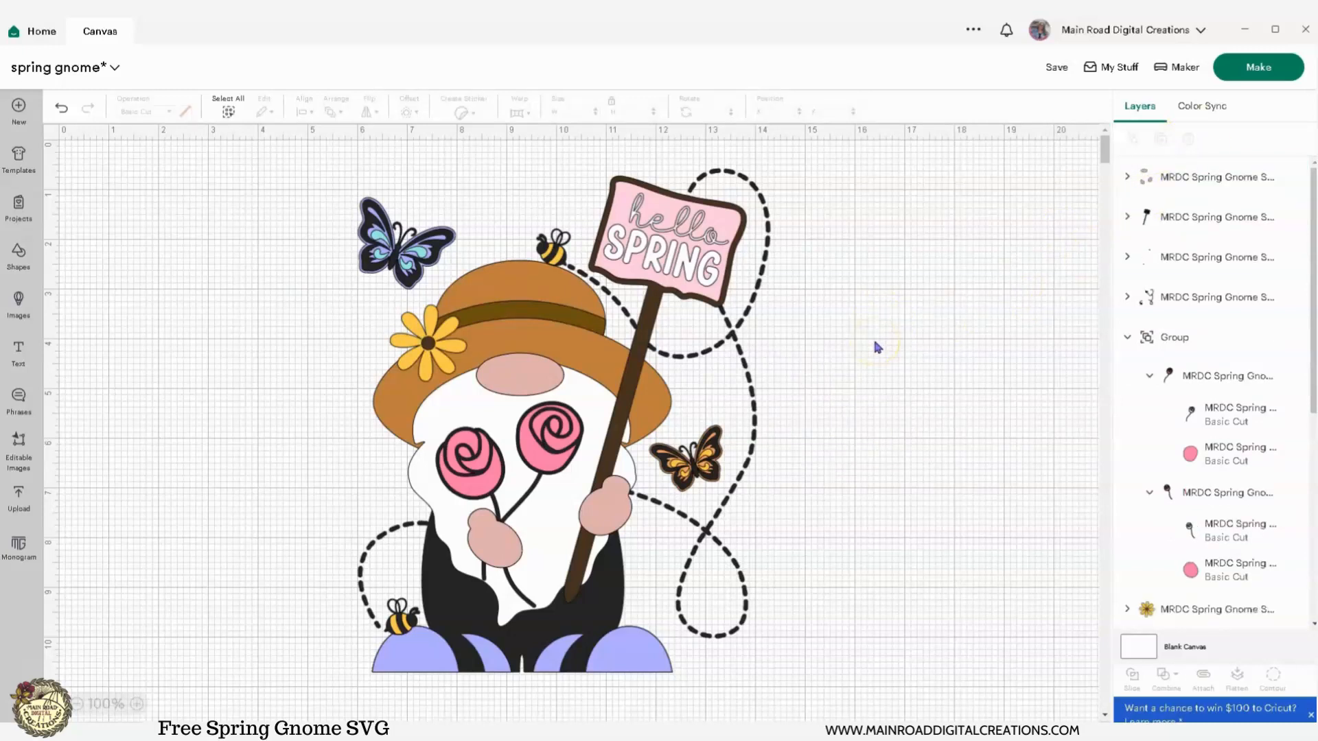
# Move the gnome's nose-and-hands set off the design onto empty canvas, and try attaching and detaching its pieces.
pyautogui.click(876, 342)
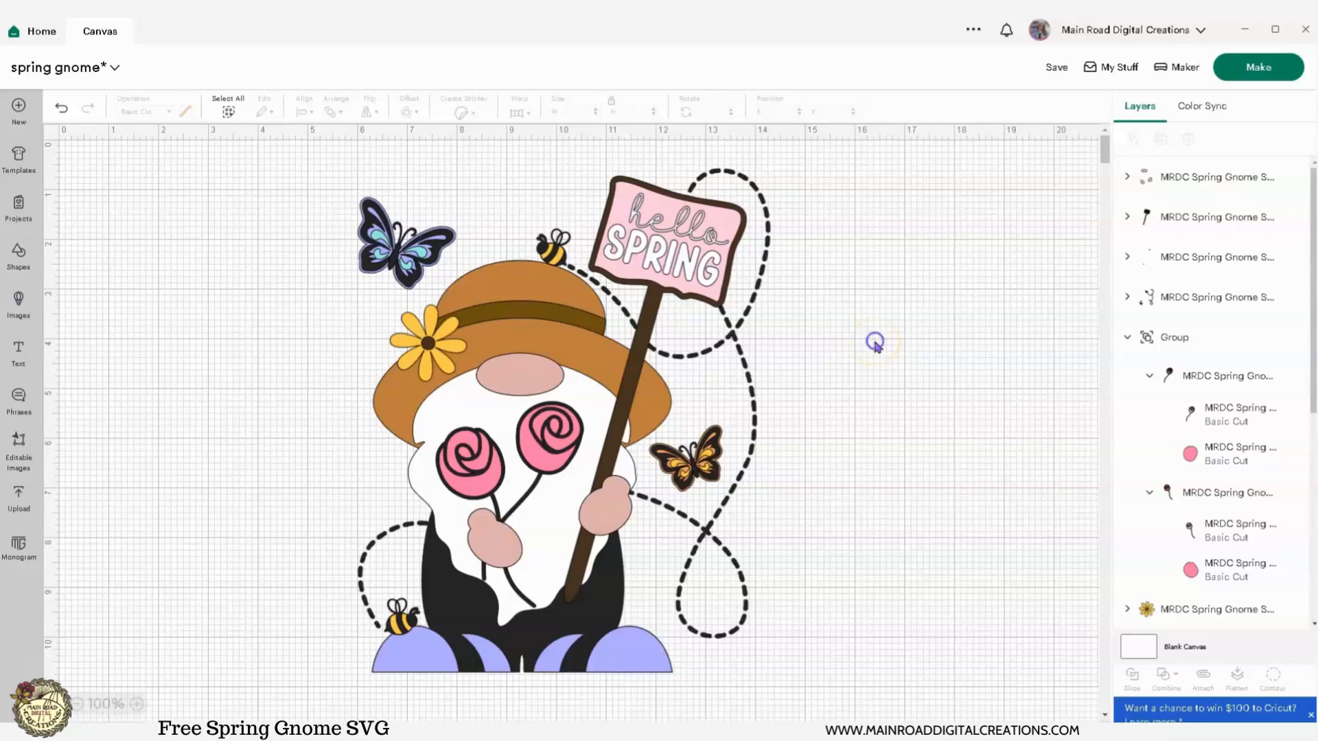
pyautogui.click(745, 575)
pyautogui.click(874, 505)
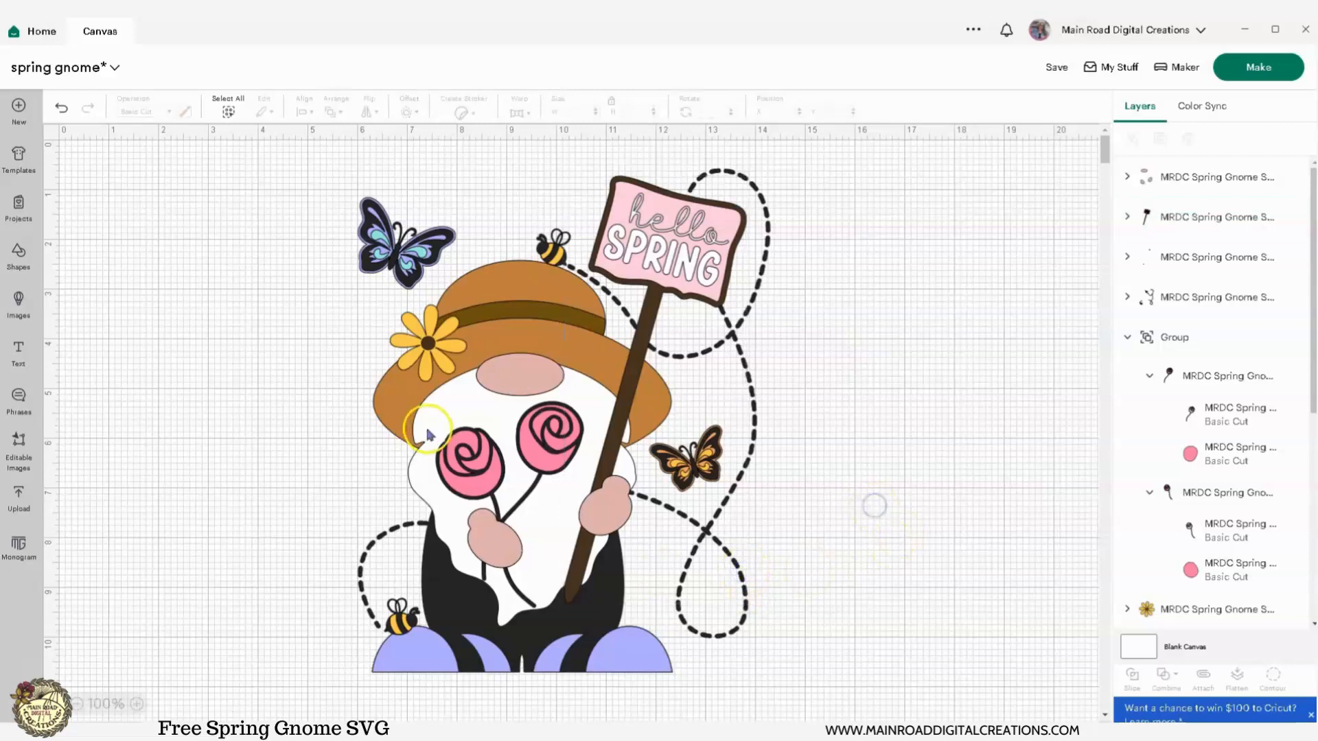
pyautogui.click(444, 416)
pyautogui.moveTo(589, 410); pyautogui.dragTo(297, 341)
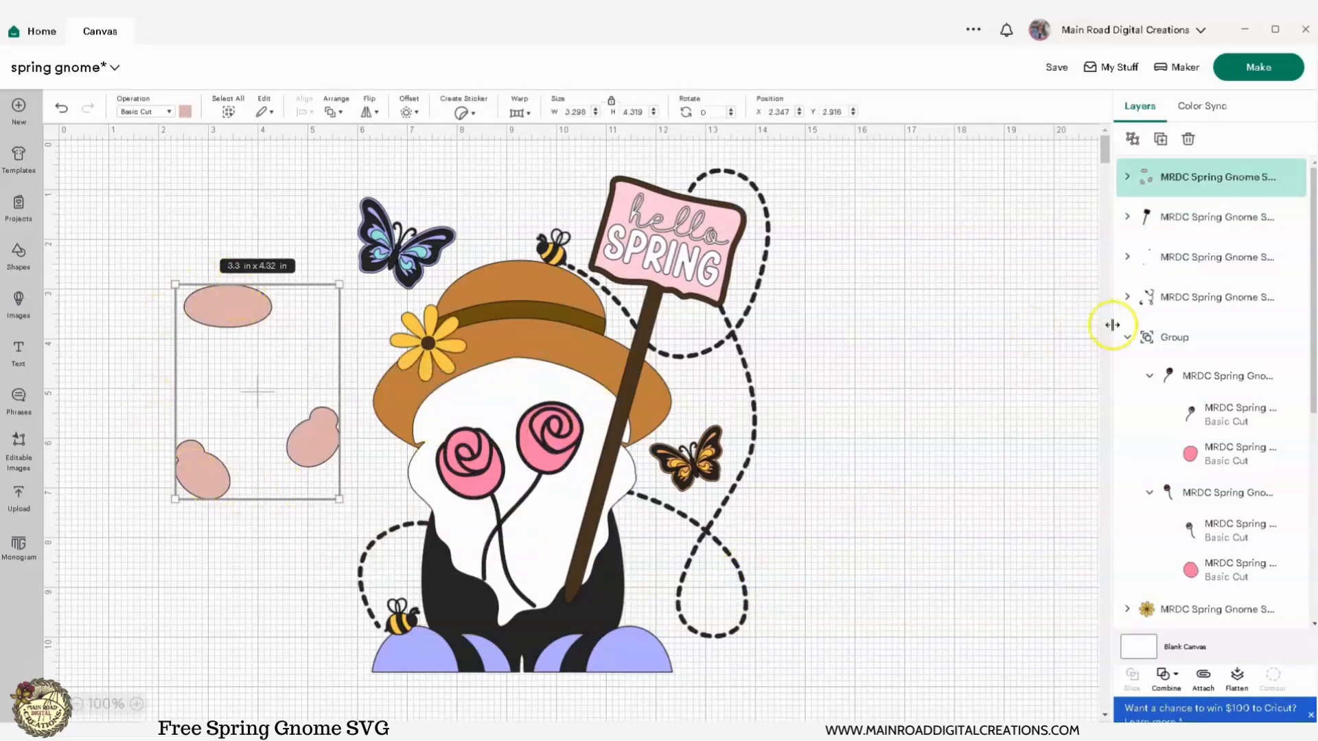
pyautogui.click(1200, 679)
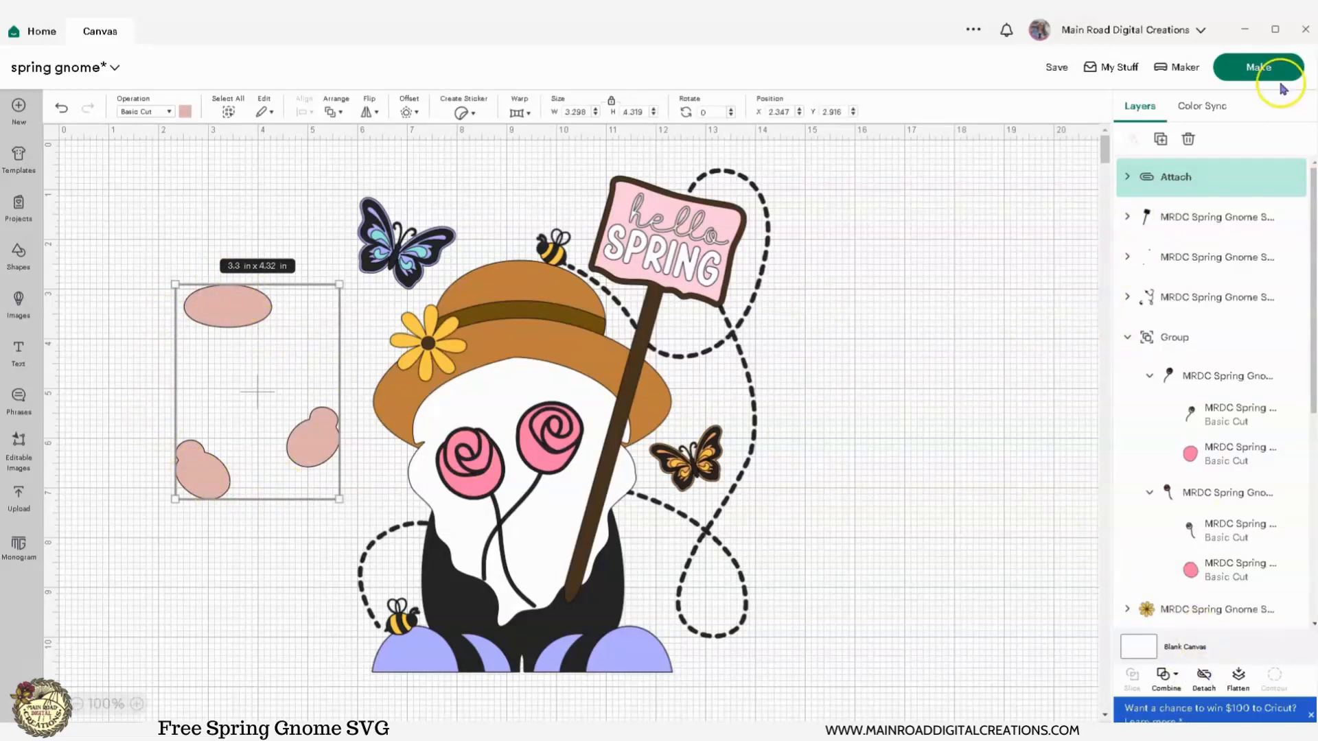
pyautogui.click(1203, 680)
# Open the cut preparation and examine how the pieces are laid out on mats 4 and 3.
pyautogui.click(1246, 69)
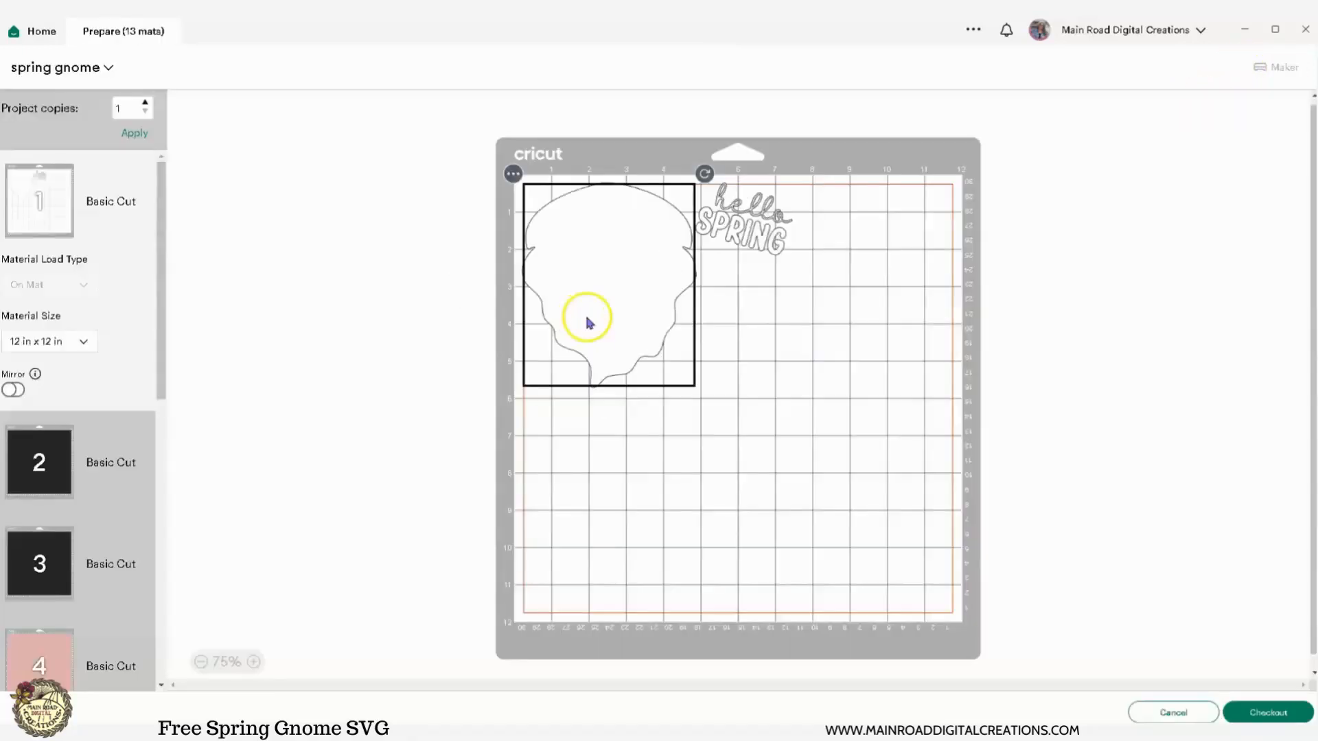
pyautogui.scroll(-2, 108, 515)
pyautogui.click(57, 540)
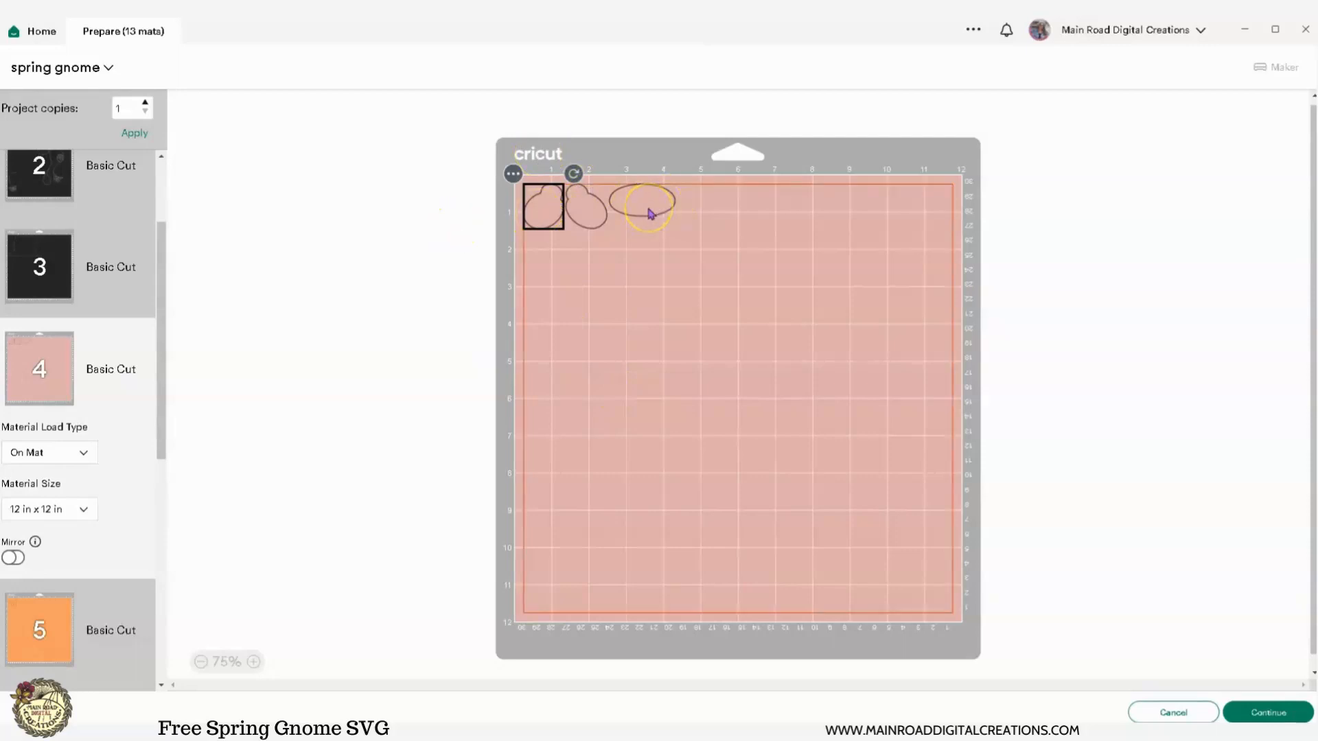
pyautogui.click(31, 259)
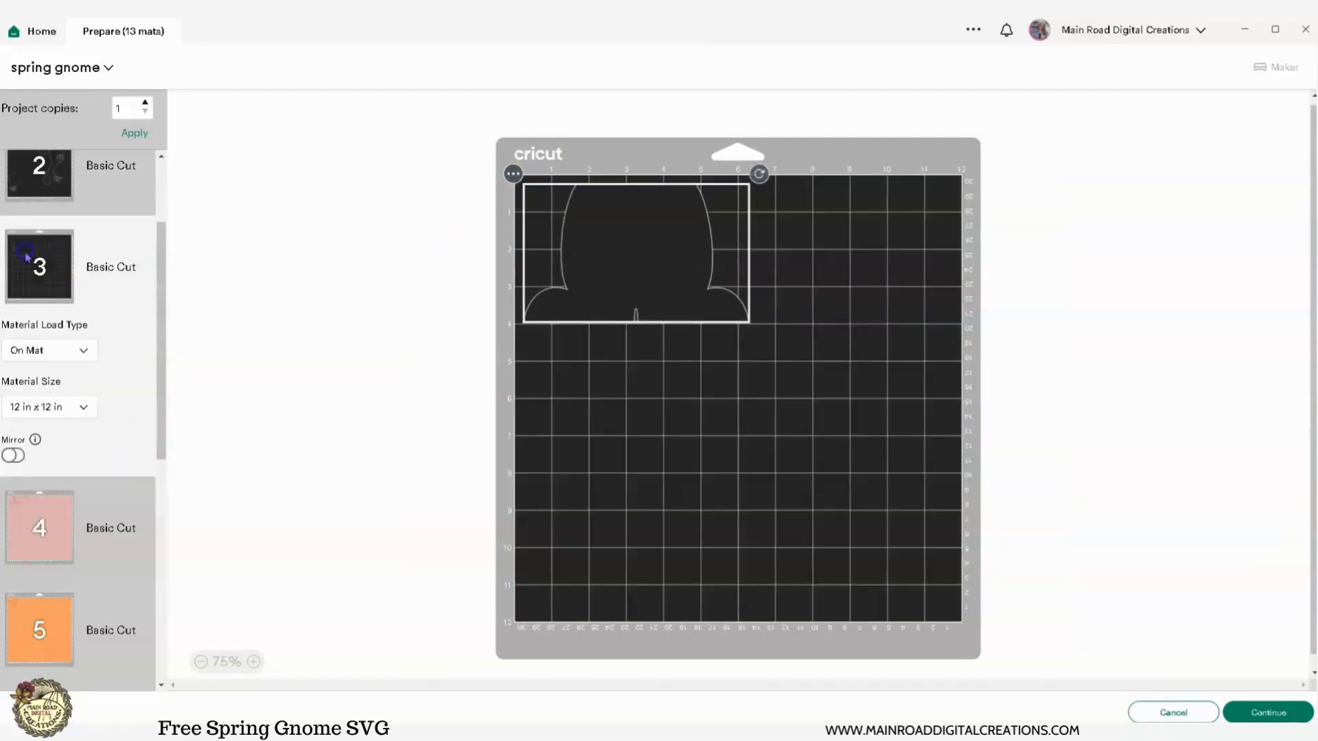
# Try rearranging the rose and butterfly outlines on mat 2, and cancel back to the canvas.
pyautogui.click(53, 182)
pyautogui.moveTo(817, 318); pyautogui.dragTo(915, 361)
pyautogui.moveTo(863, 505); pyautogui.dragTo(907, 509)
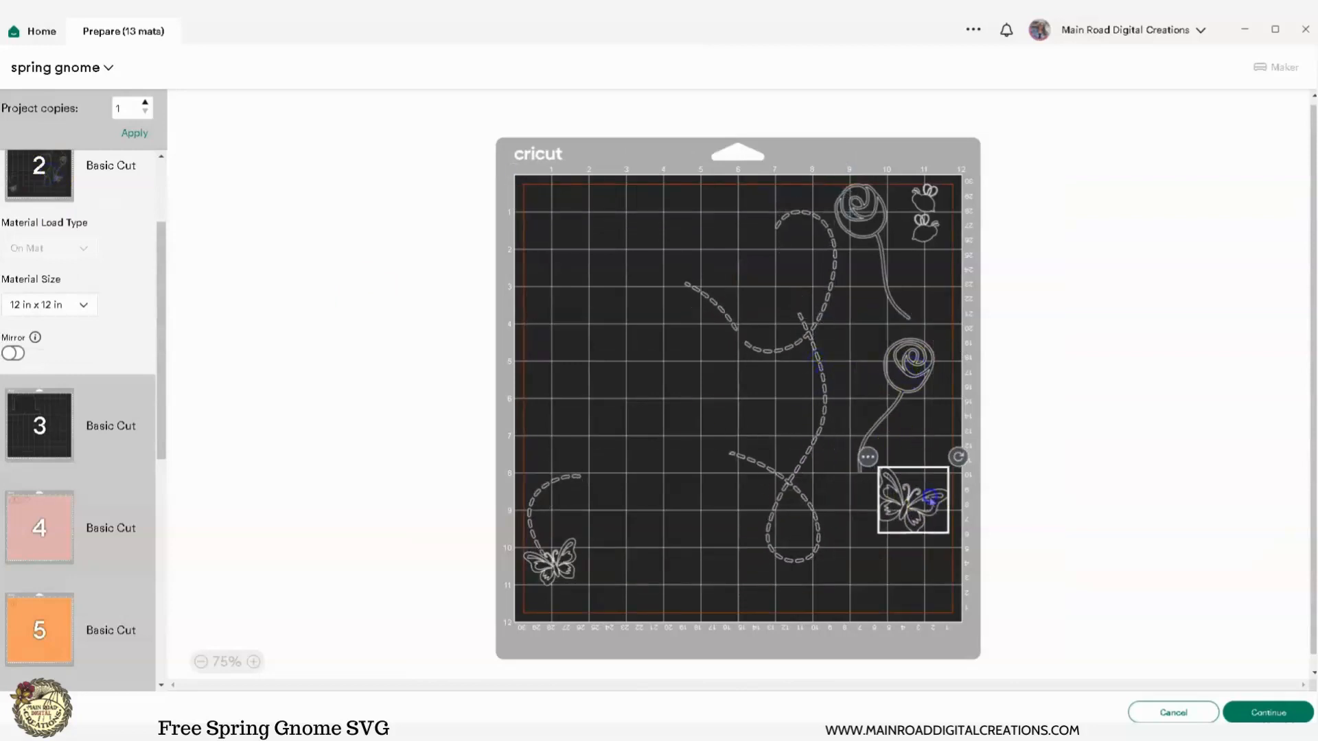
pyautogui.moveTo(550, 569); pyautogui.dragTo(635, 592)
pyautogui.moveTo(566, 488); pyautogui.dragTo(577, 478)
pyautogui.click(1170, 710)
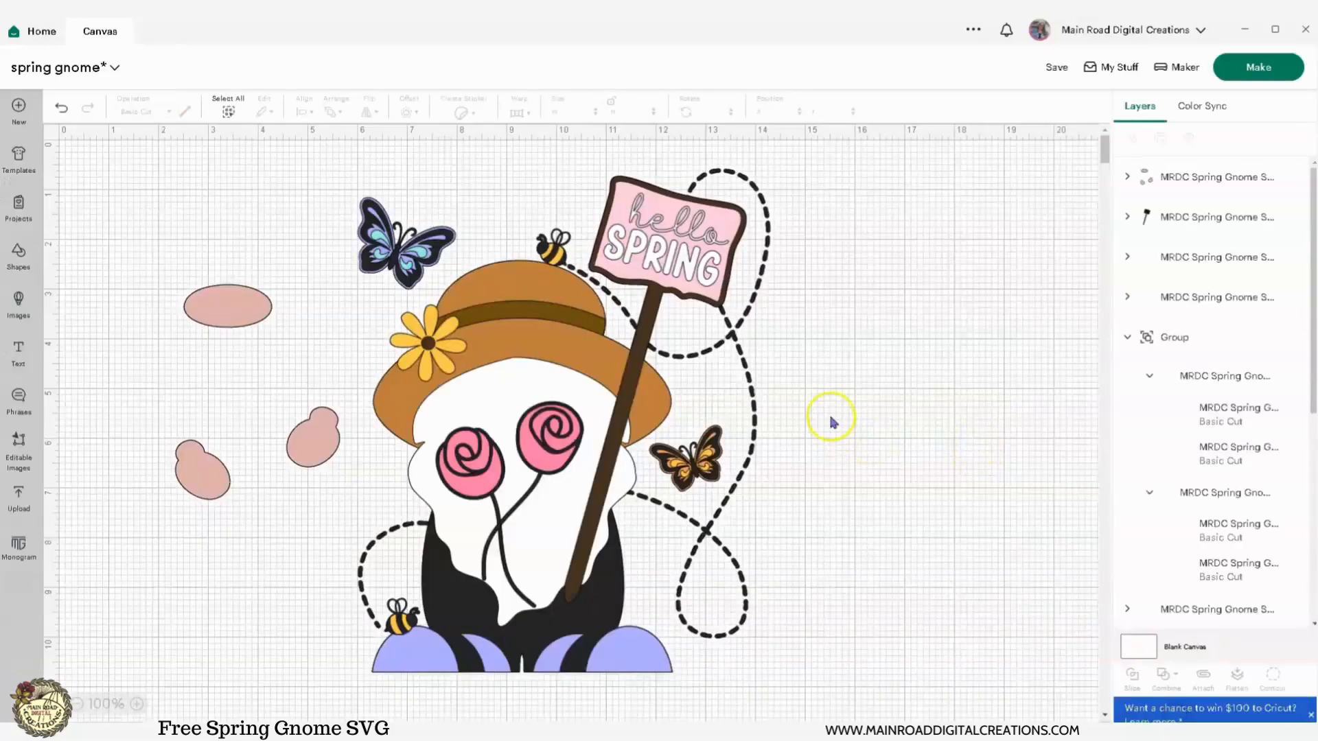
# Attach the nose and hand pieces together and move the set slightly farther from the gnome.
pyautogui.click(216, 310)
pyautogui.click(1203, 676)
pyautogui.moveTo(244, 319); pyautogui.dragTo(208, 331)
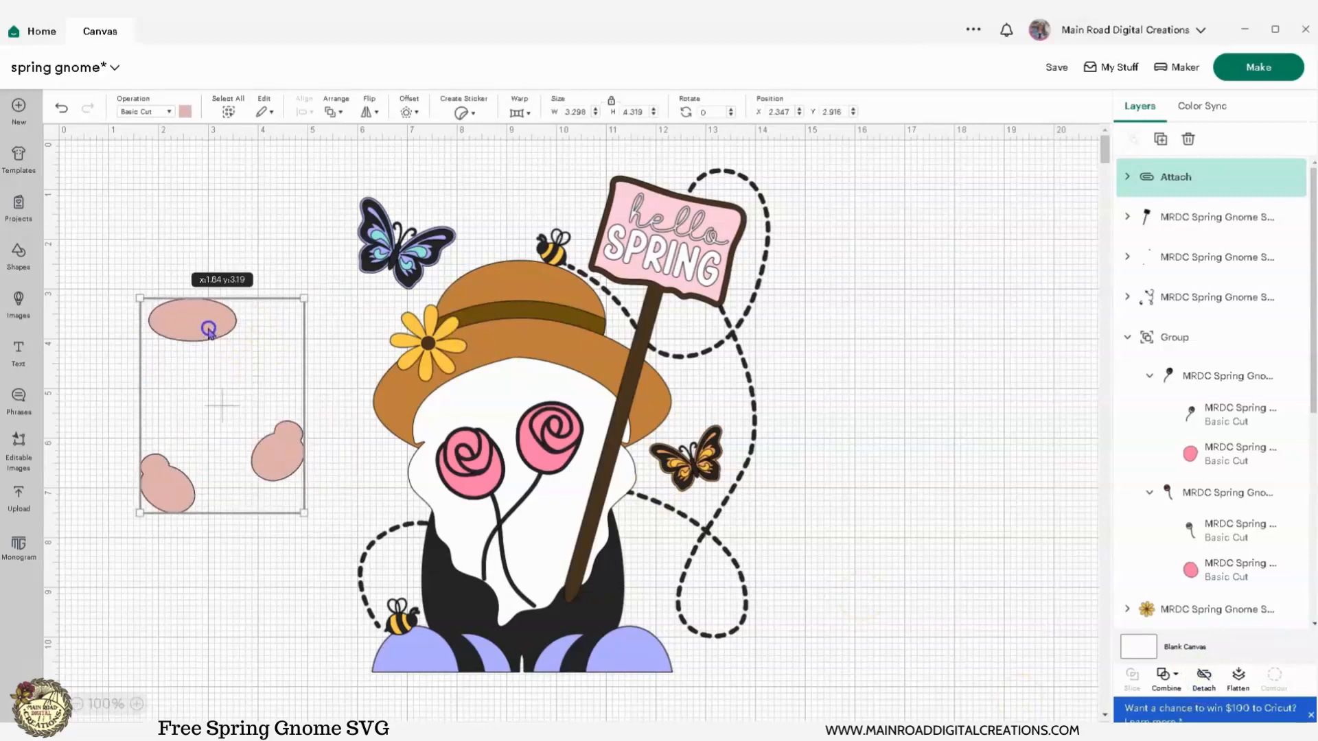
pyautogui.click(915, 286)
# Move the hello spring sign onto empty canvas beside the gnome, and expand the black bees-and-trail layer group.
pyautogui.moveTo(692, 241); pyautogui.dragTo(987, 227)
pyautogui.click(533, 297)
pyautogui.click(613, 365)
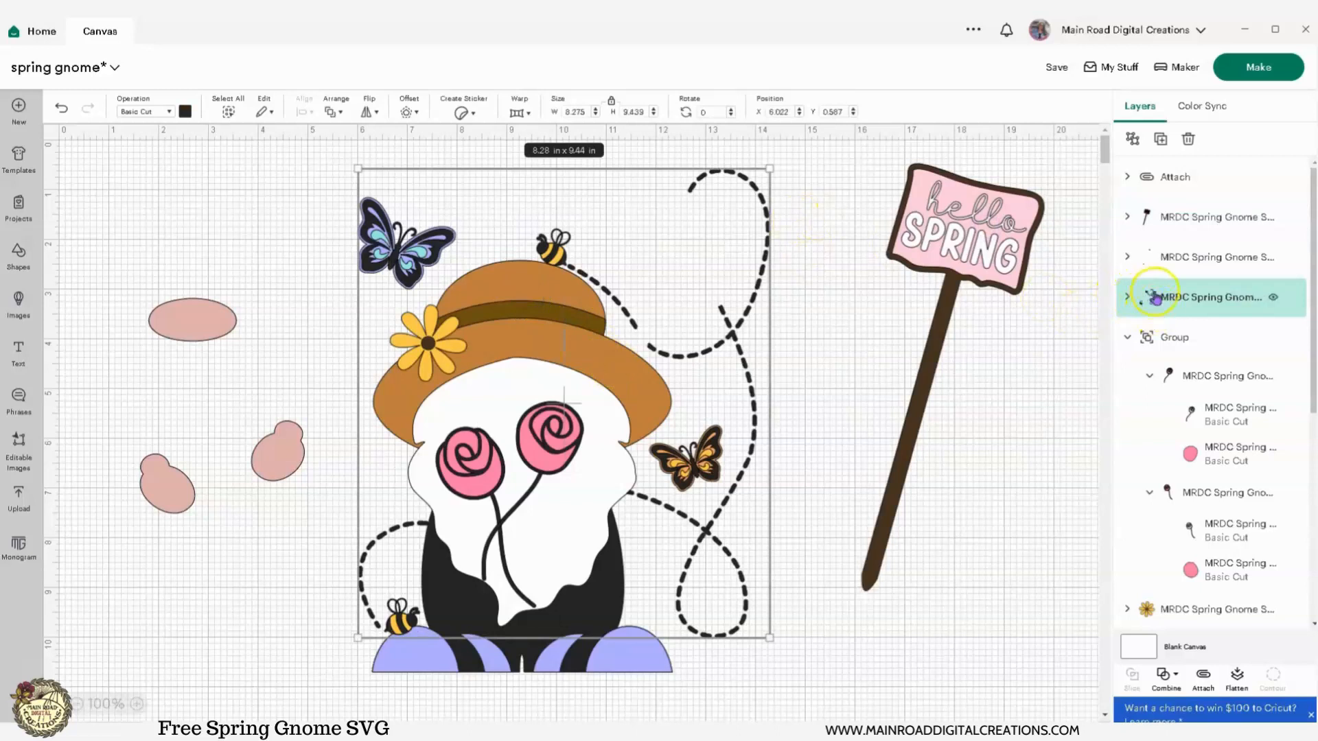
pyautogui.click(1127, 296)
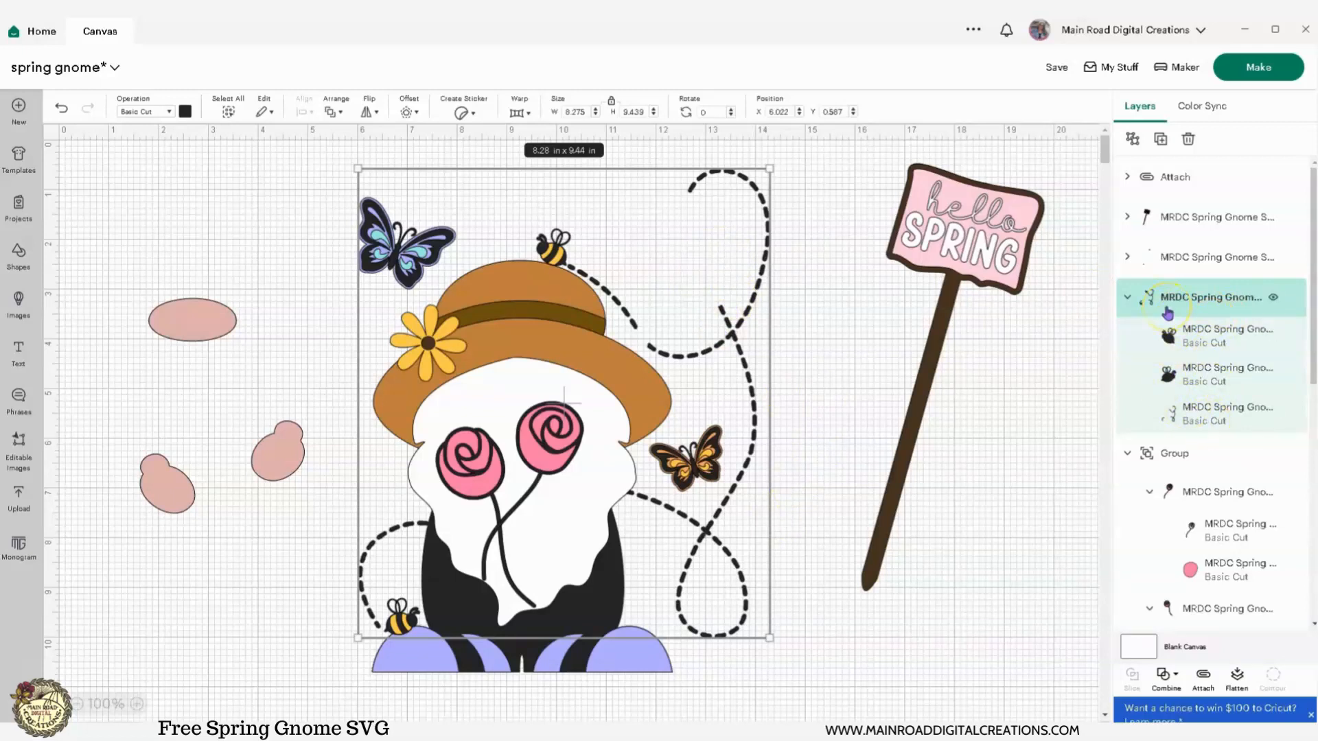
# Attach the black bees to their dashed trail, and undo the trial move of the attached set.
pyautogui.click(1203, 676)
pyautogui.moveTo(552, 256); pyautogui.dragTo(838, 321)
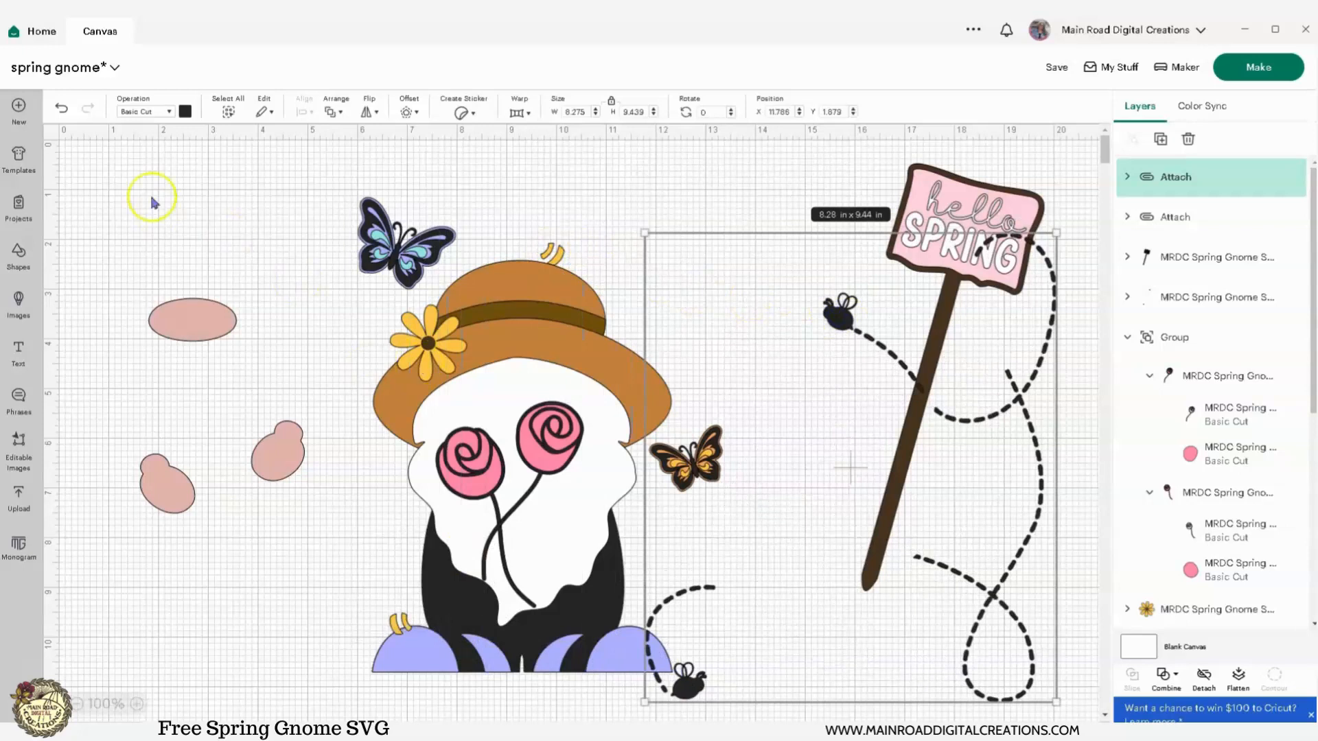
pyautogui.click(62, 112)
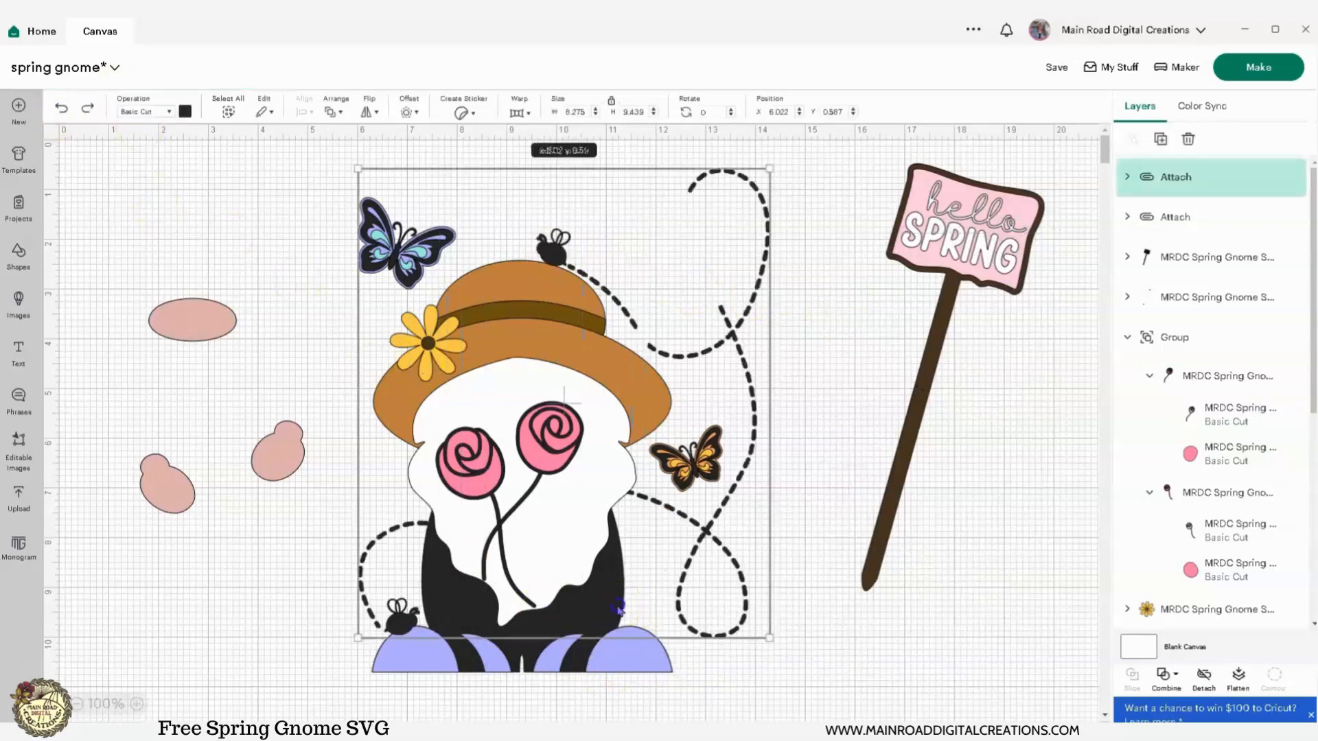
# Try attaching the grouped body and purple shoes to the bees-and-trail set, and undo the attachment.
pyautogui.scroll(-6, 1208, 583)
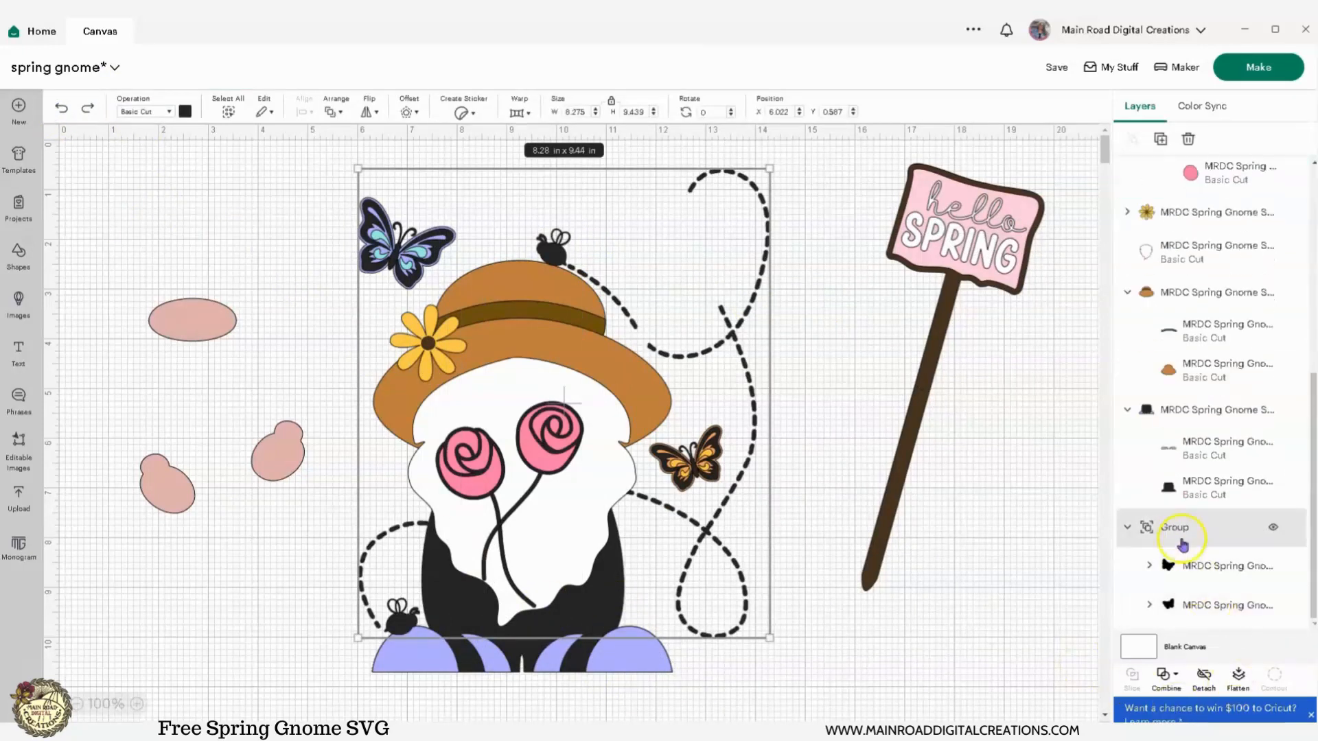
pyautogui.click(1175, 415)
pyautogui.rightClick(1178, 412)
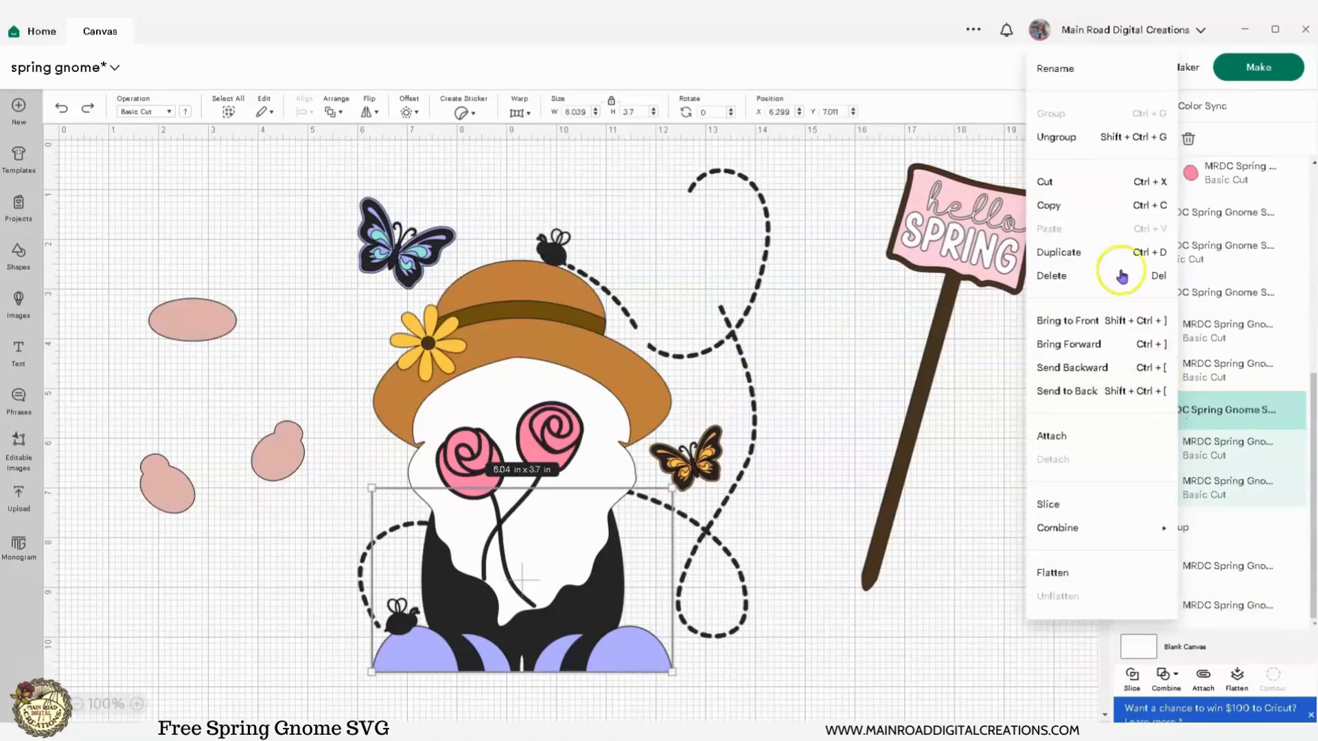
pyautogui.click(967, 480)
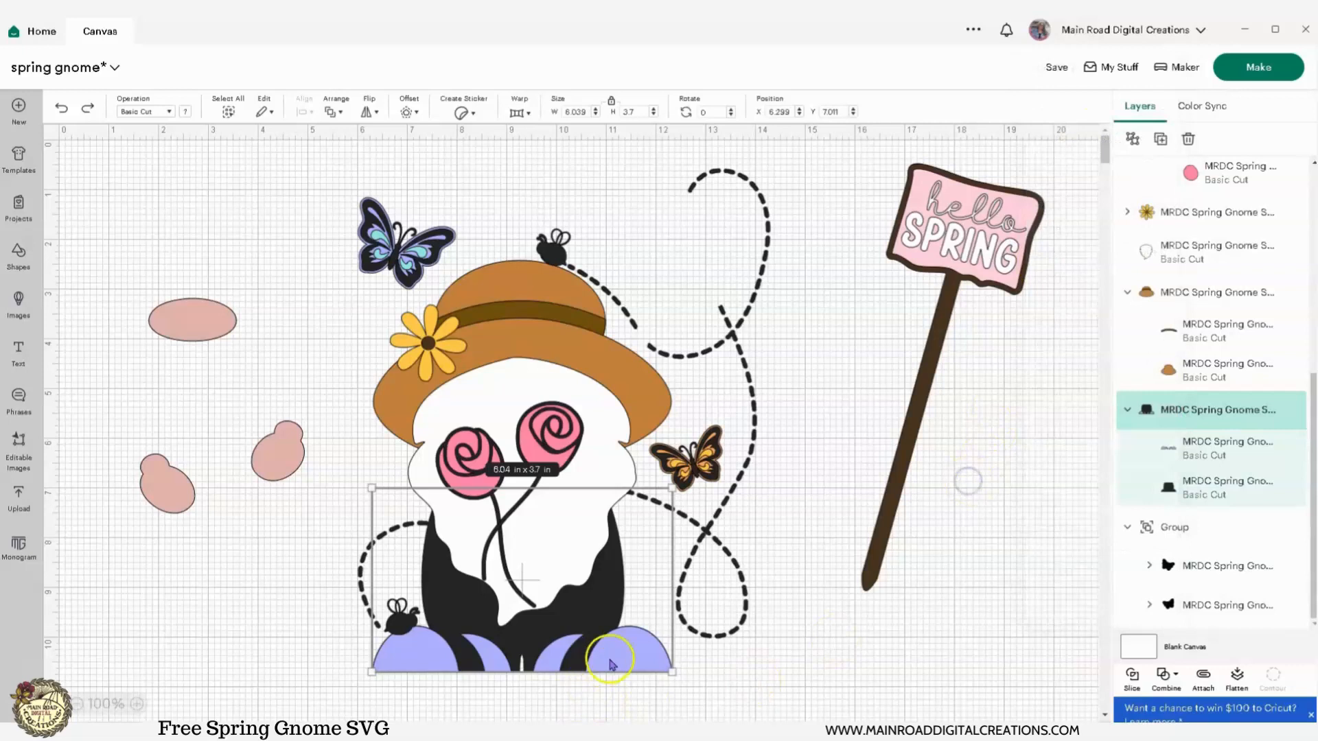
pyautogui.click(705, 631)
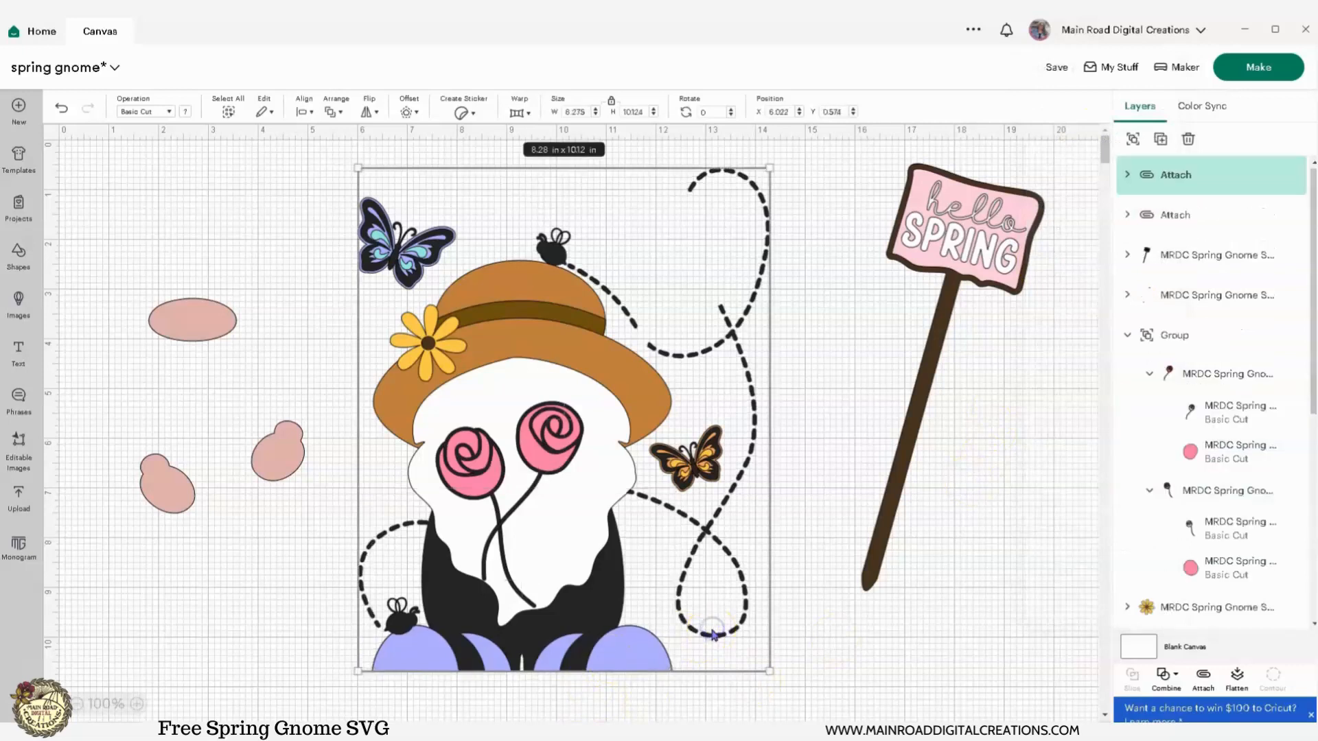
pyautogui.click(1195, 682)
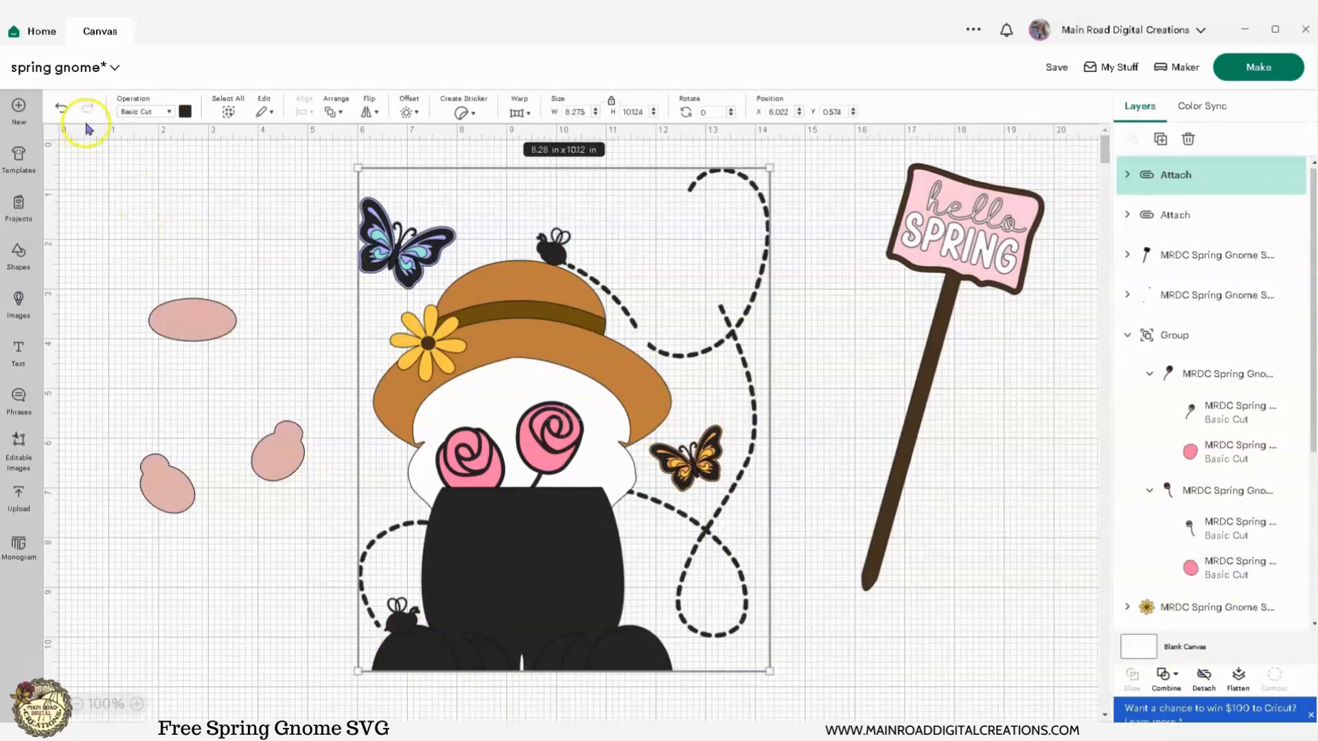
pyautogui.click(61, 107)
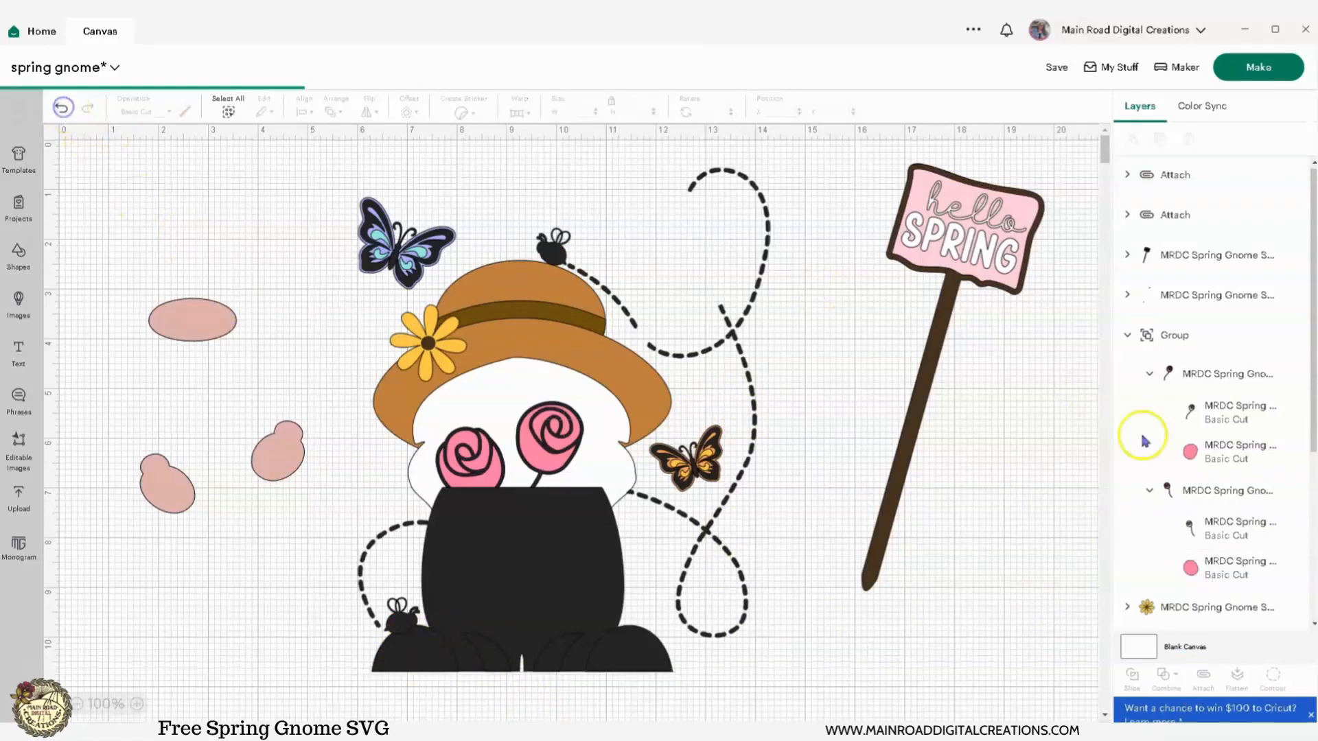
# Try combining the grouped body and purple shoes with Subtract, and undo the operation.
pyautogui.click(662, 640)
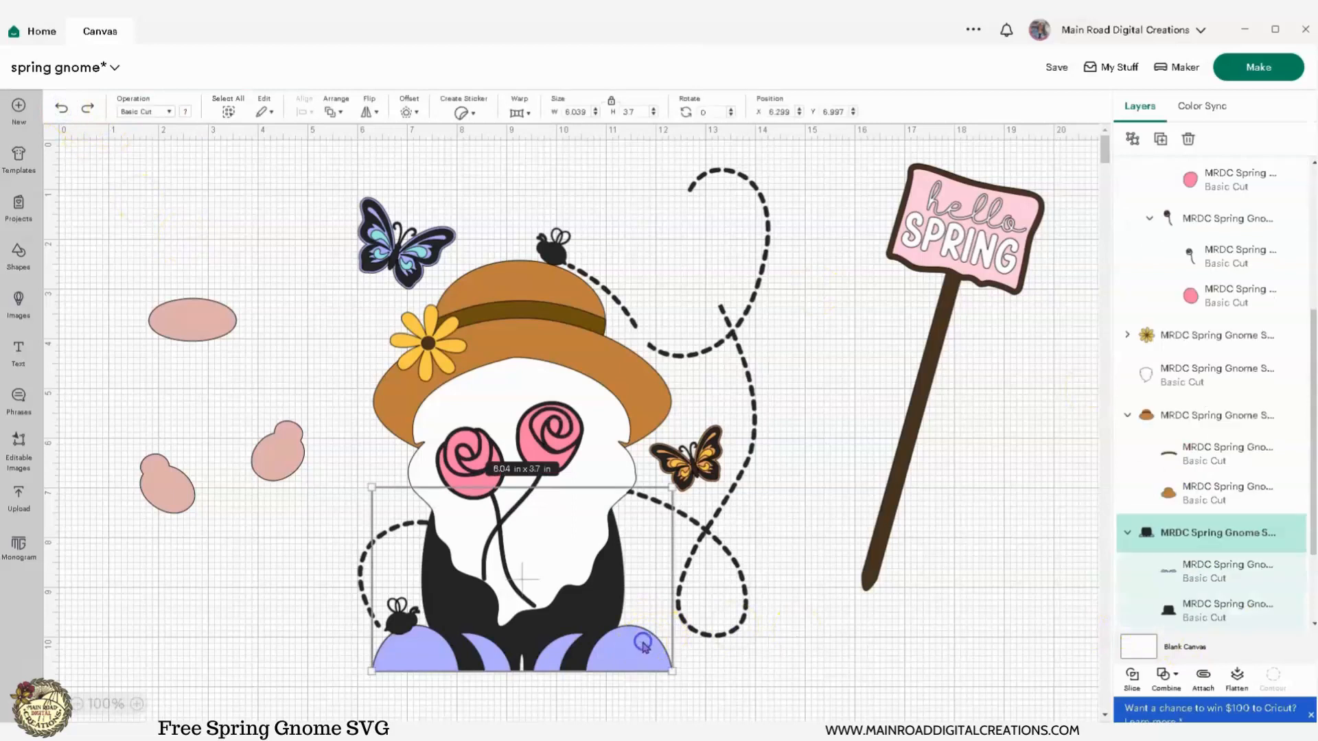
pyautogui.rightClick(1237, 522)
pyautogui.moveTo(1225, 528)
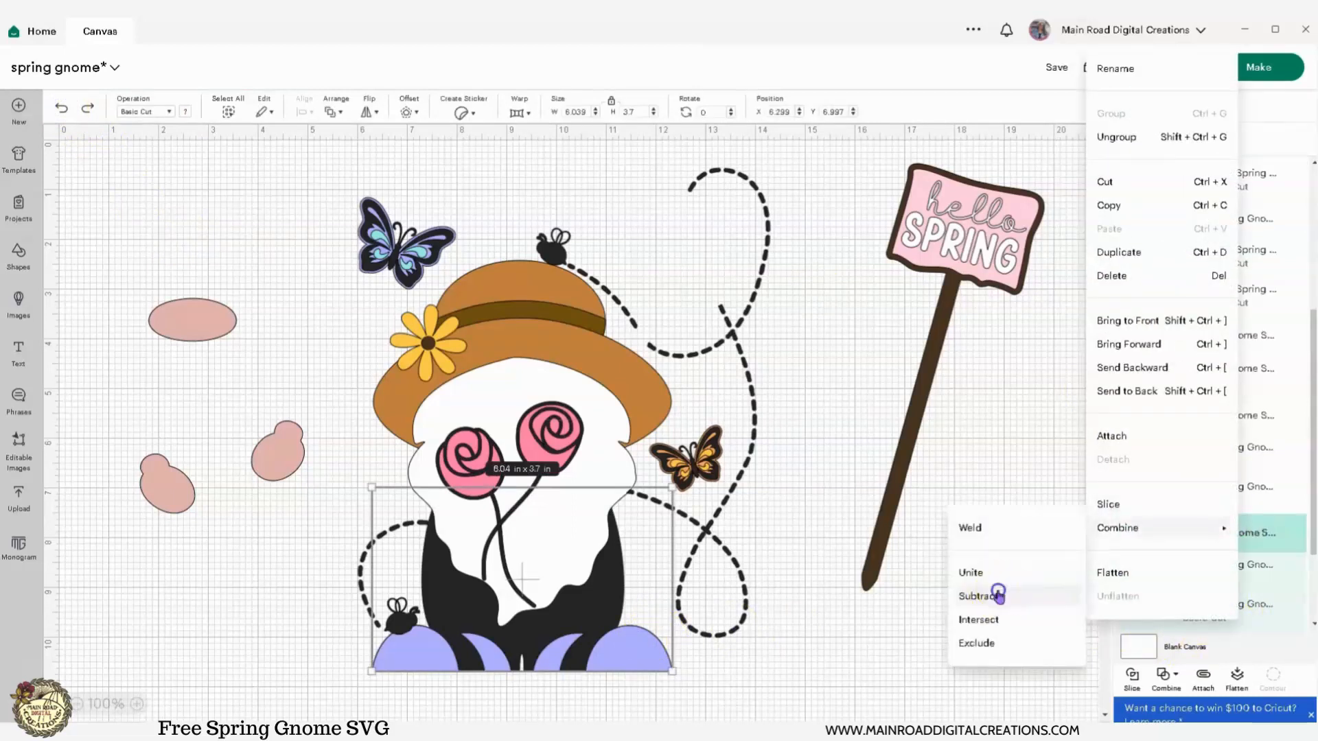
pyautogui.click(992, 592)
pyautogui.moveTo(648, 654); pyautogui.dragTo(309, 323)
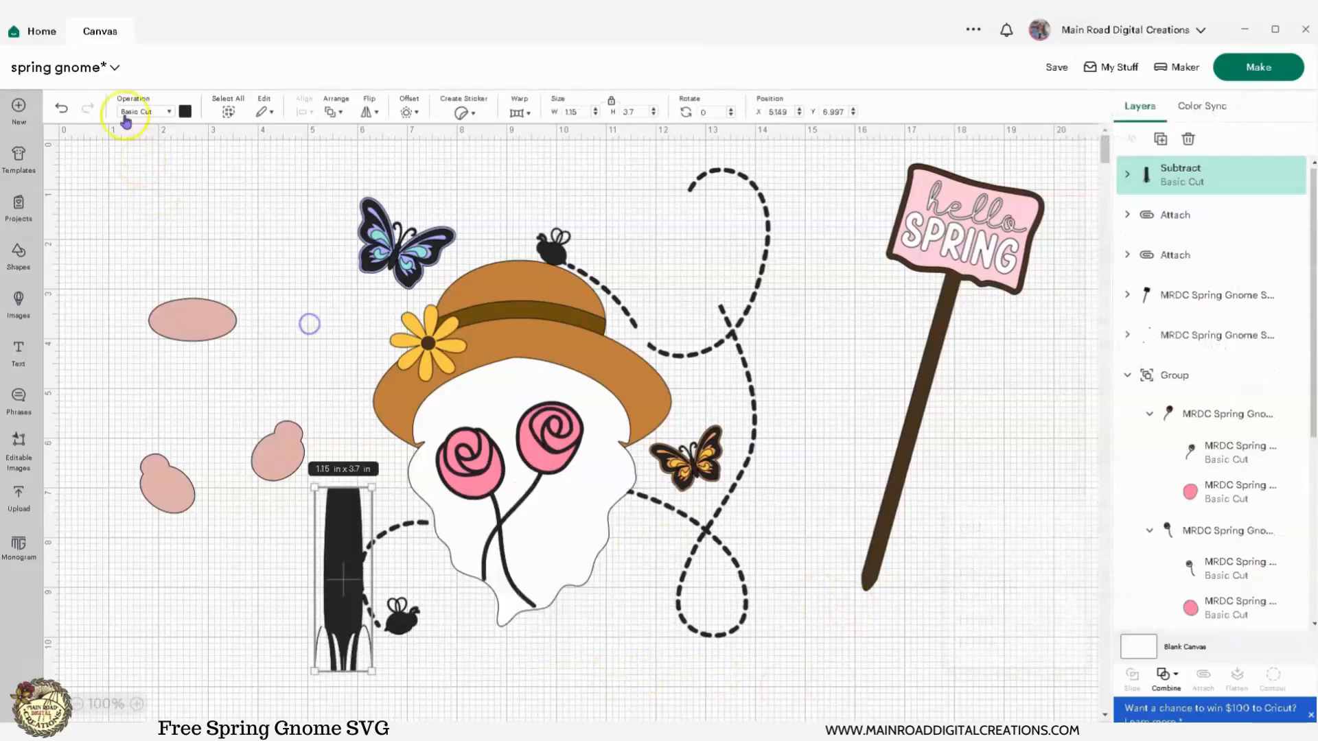
pyautogui.click(60, 110)
pyautogui.click(60, 110)
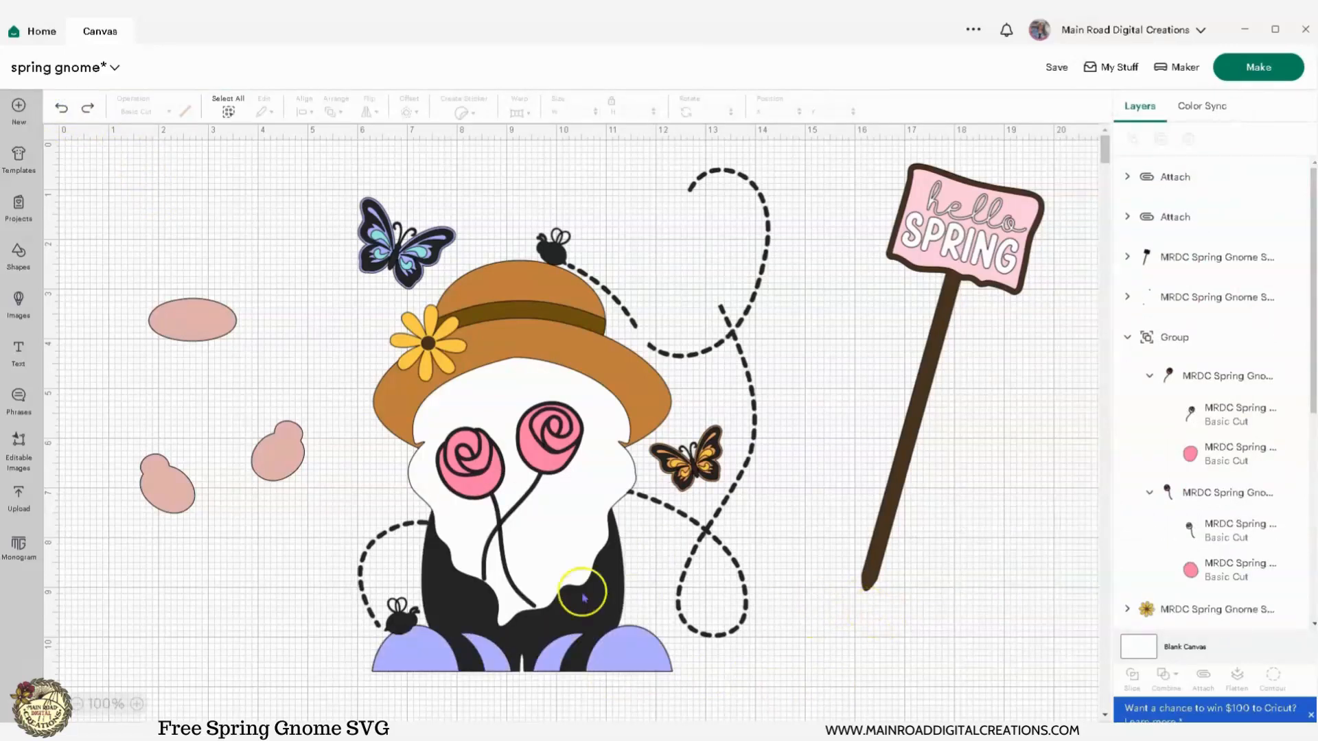
# Ungroup the black body and the purple shoe pieces.
pyautogui.click(621, 635)
pyautogui.click(636, 667)
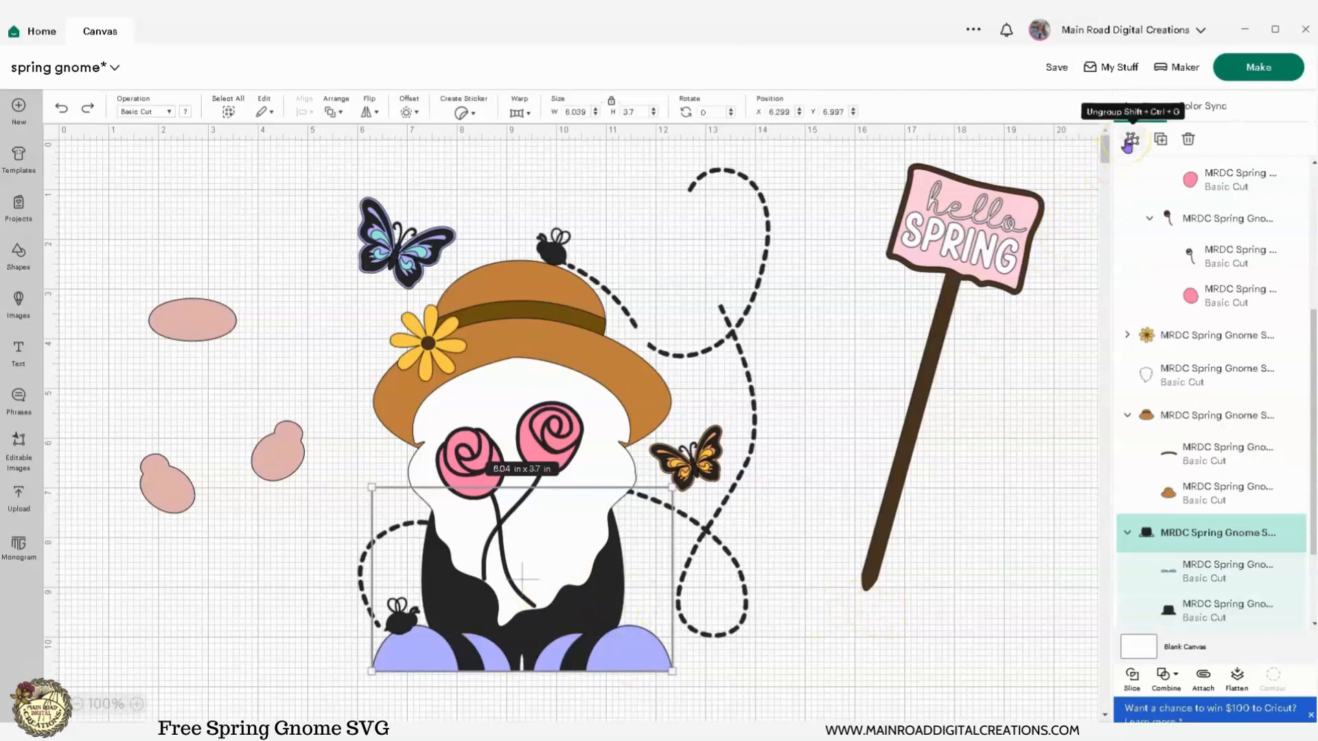
pyautogui.rightClick(1243, 539)
pyautogui.moveTo(1234, 527)
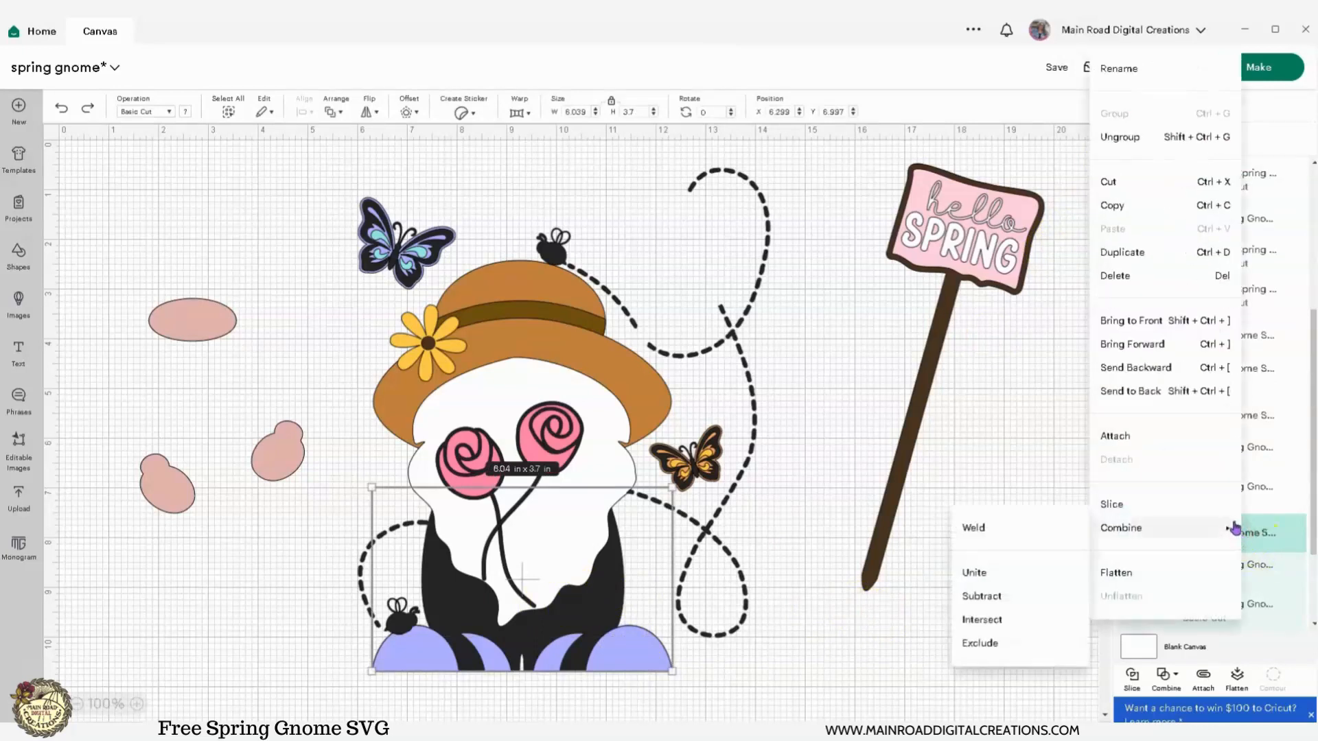
pyautogui.click(1125, 137)
pyautogui.click(979, 576)
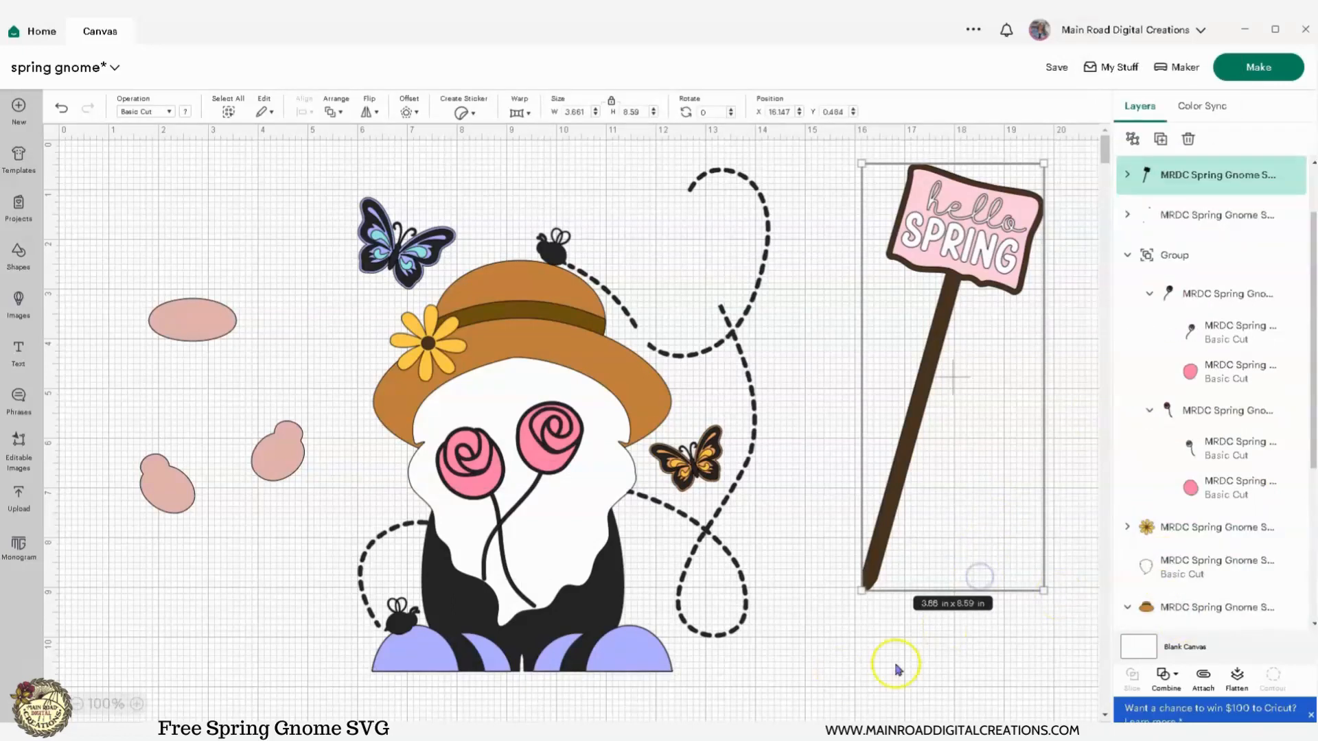
pyautogui.click(893, 680)
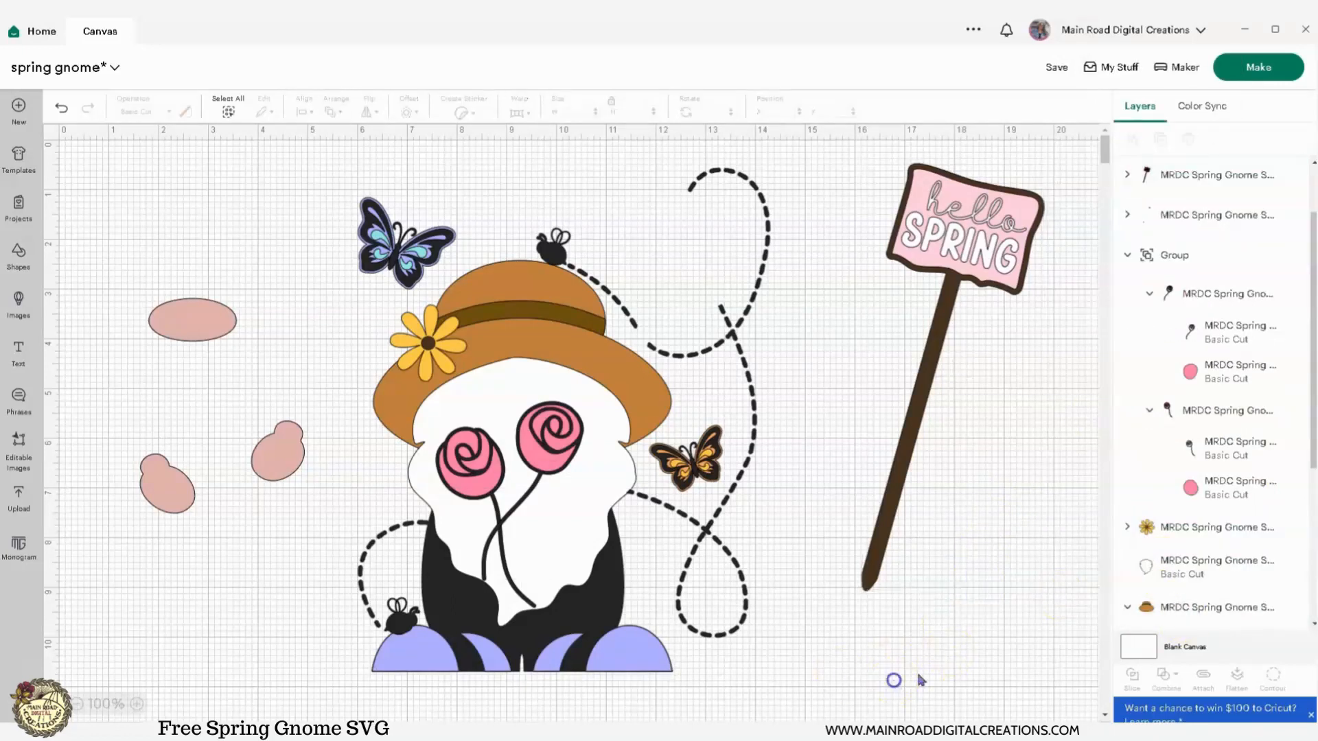
# Attach the black body to the bees-and-trail set and send the attached set to the back.
pyautogui.click(746, 326)
pyautogui.scroll(-5, 1147, 514)
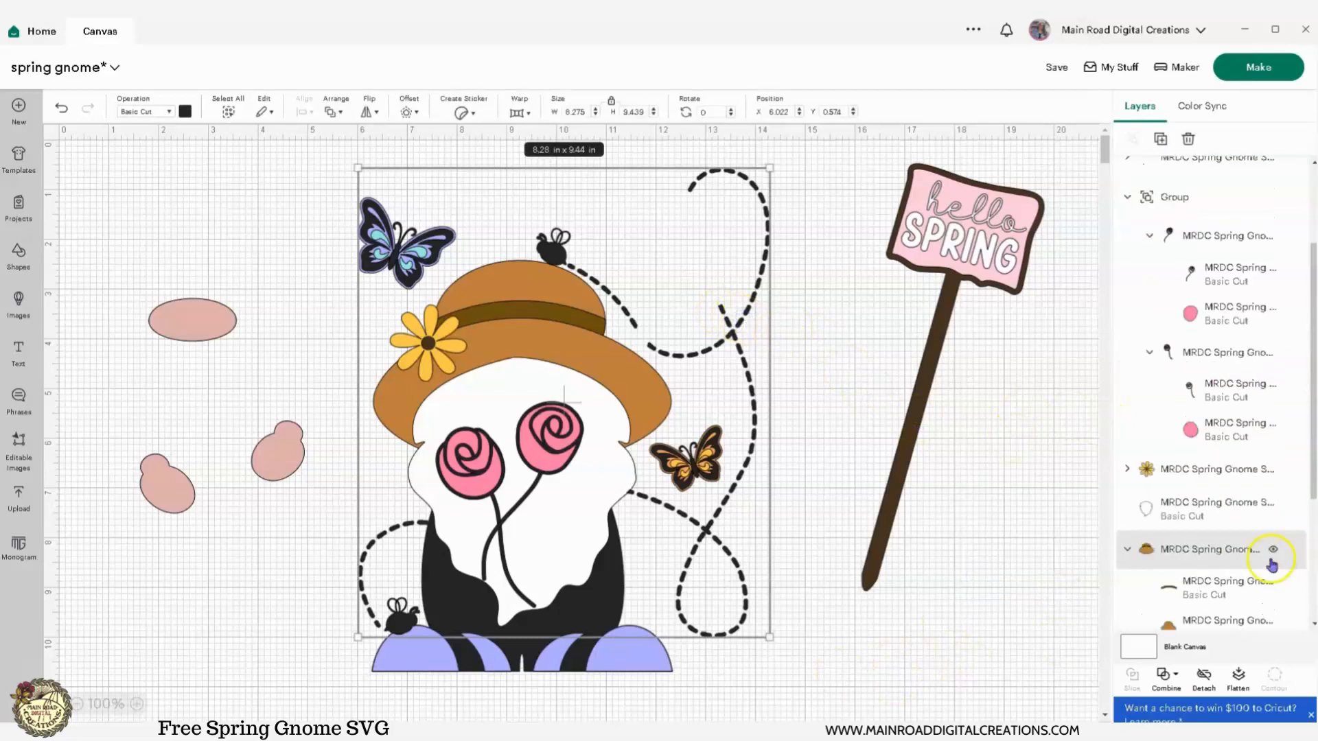
pyautogui.scroll(5, 1166, 499)
pyautogui.click(1204, 676)
pyautogui.rightClick(567, 552)
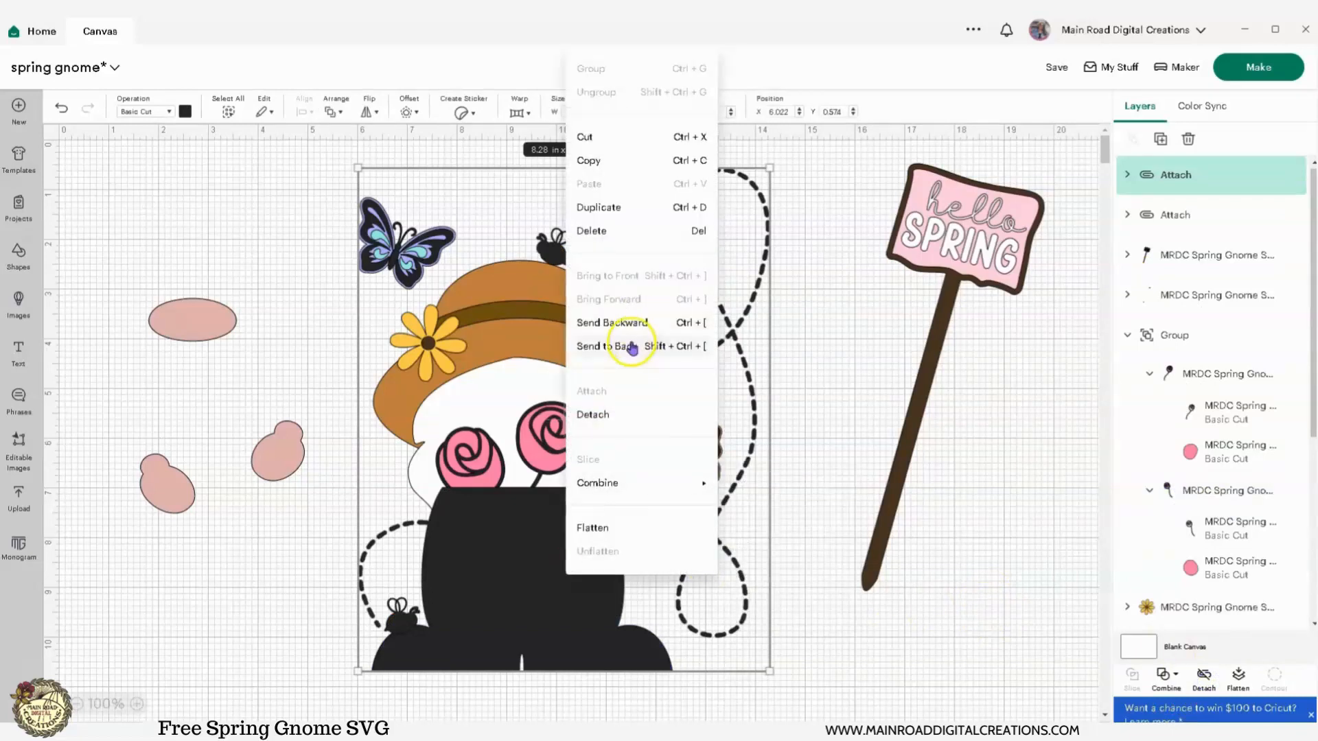
pyautogui.click(631, 348)
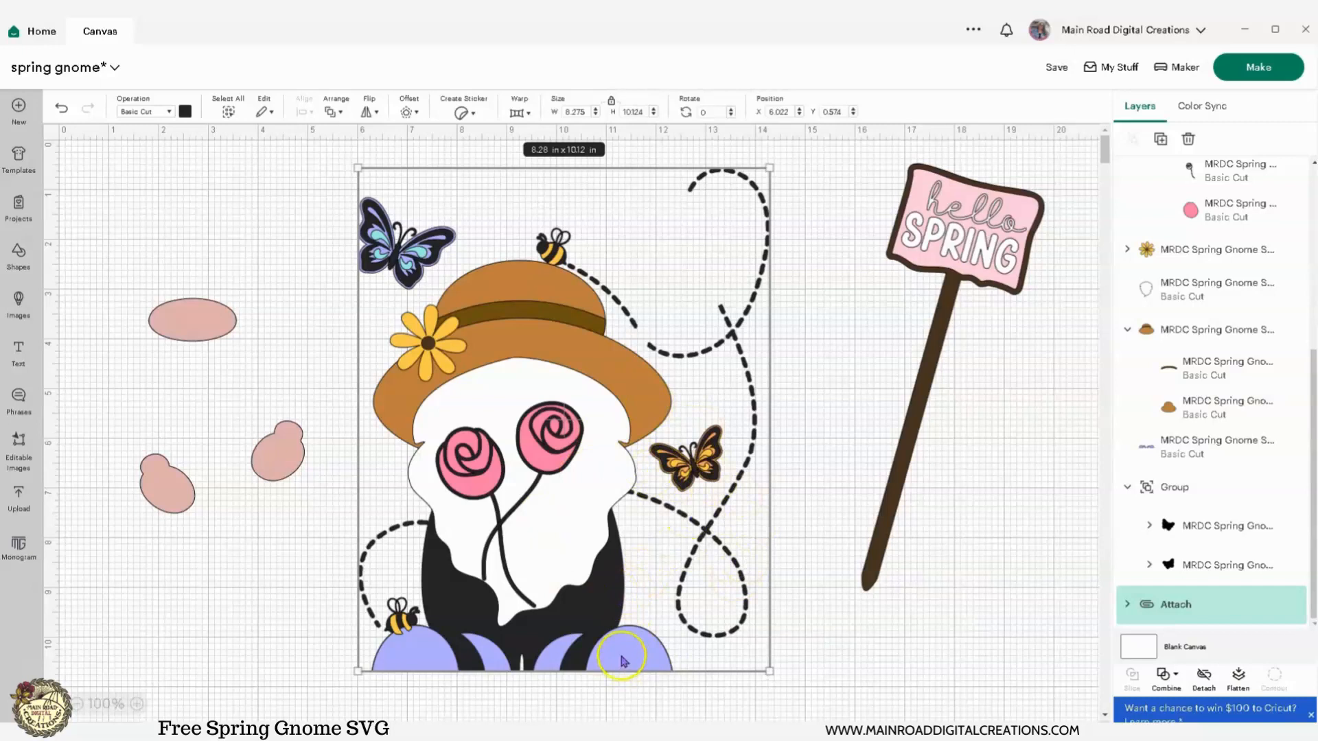
# Move the yellow bee stripes beside the gnome among the nose and hands, and return the purple shoe pieces to the black feet.
pyautogui.click(899, 663)
pyautogui.moveTo(624, 661); pyautogui.dragTo(336, 529)
pyautogui.click(398, 618)
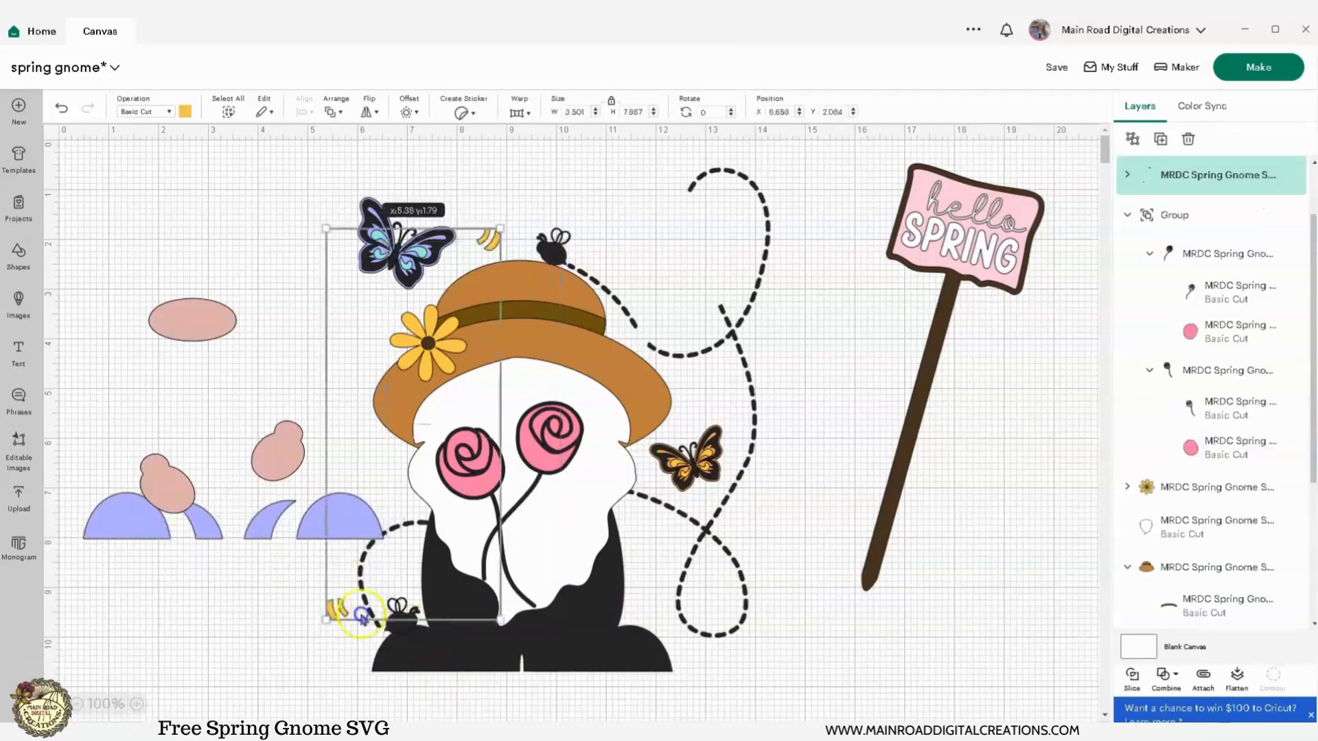
pyautogui.moveTo(398, 618); pyautogui.dragTo(165, 605)
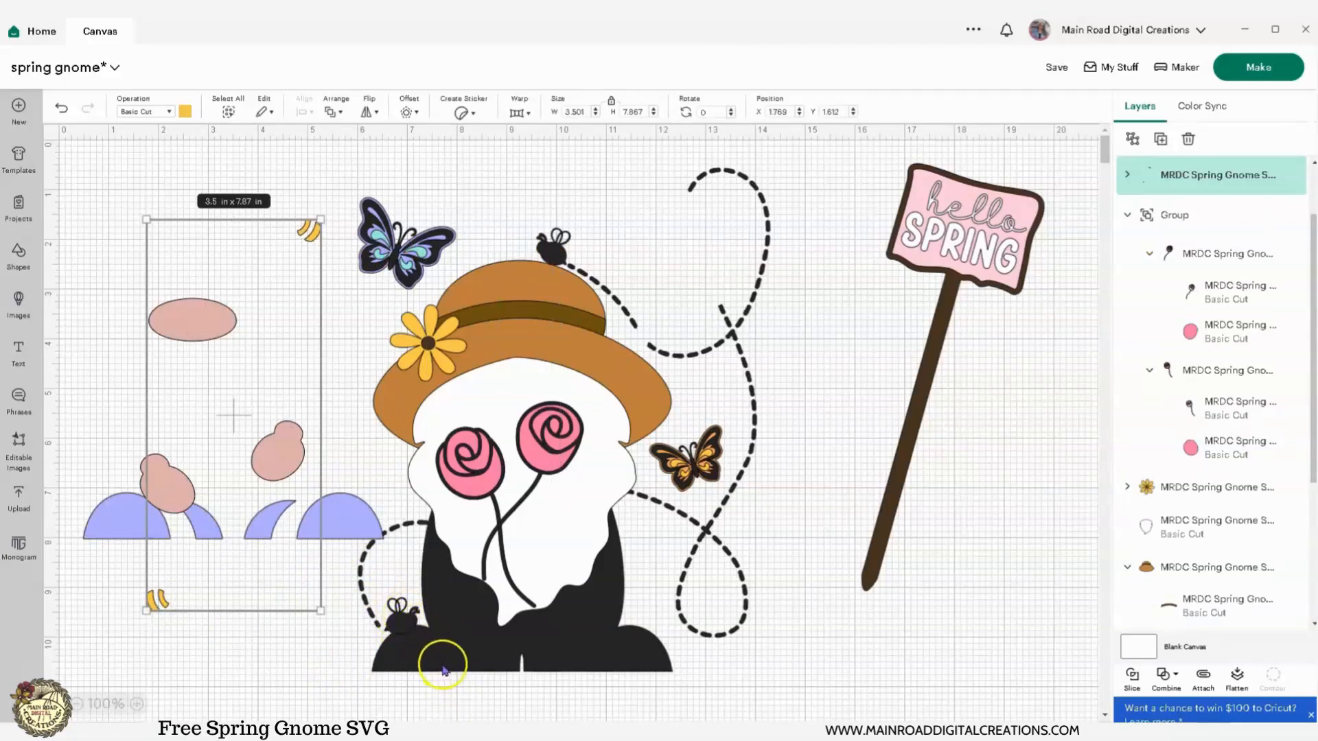
pyautogui.moveTo(351, 530); pyautogui.dragTo(639, 658)
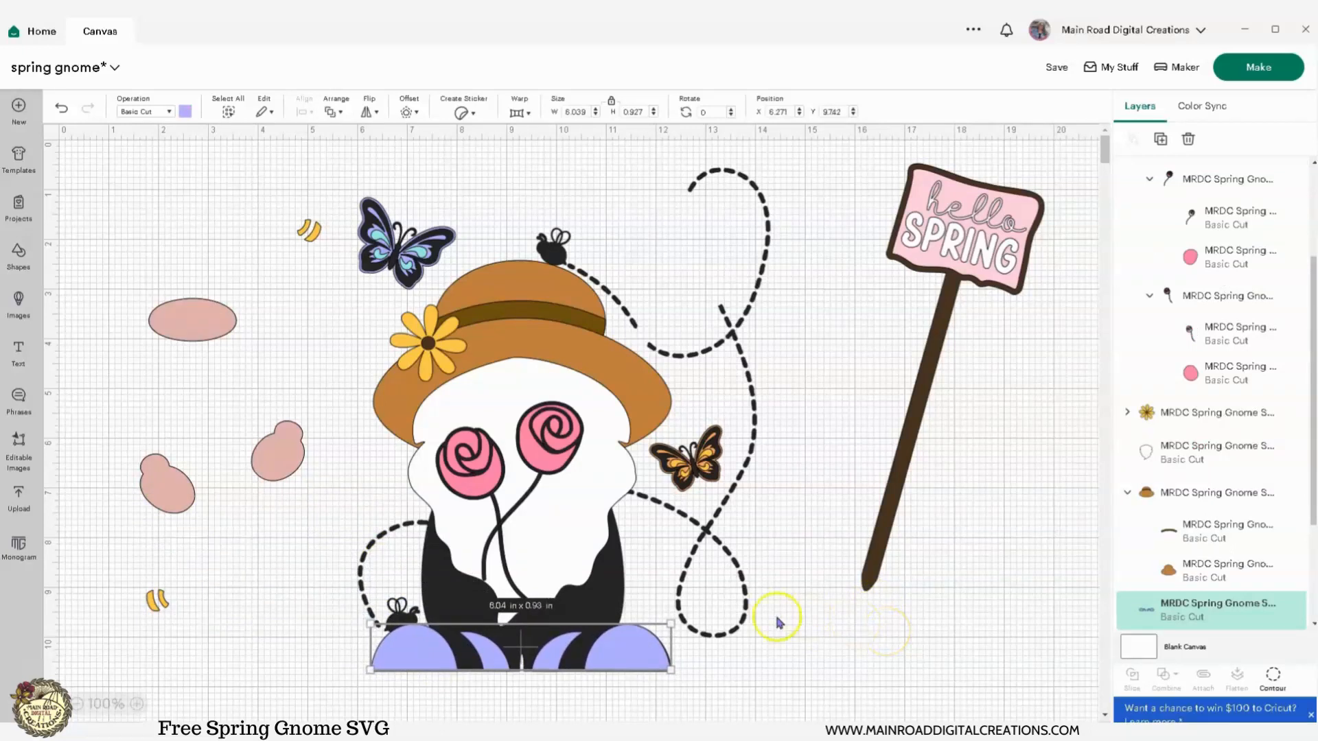
# Detach the black body from the bees-and-trail set, and select each part on its own.
pyautogui.click(737, 626)
pyautogui.click(1204, 683)
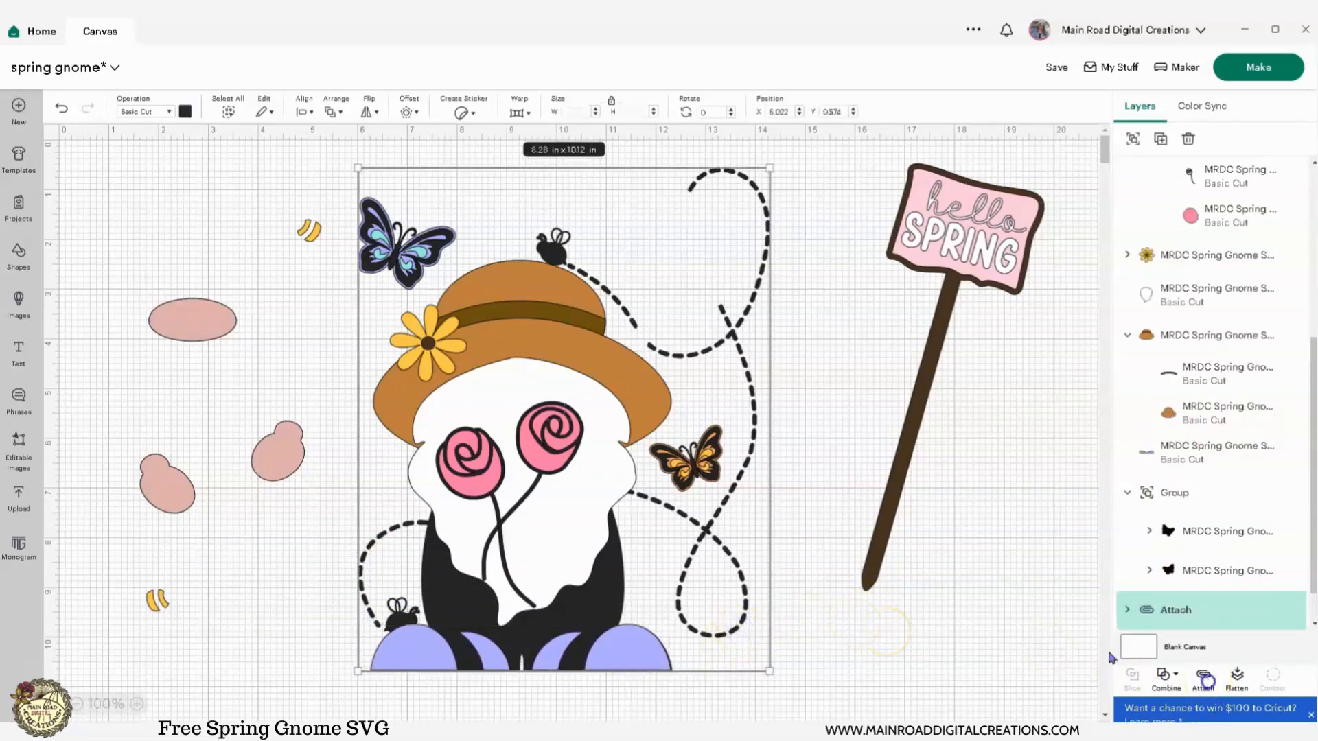
pyautogui.click(950, 608)
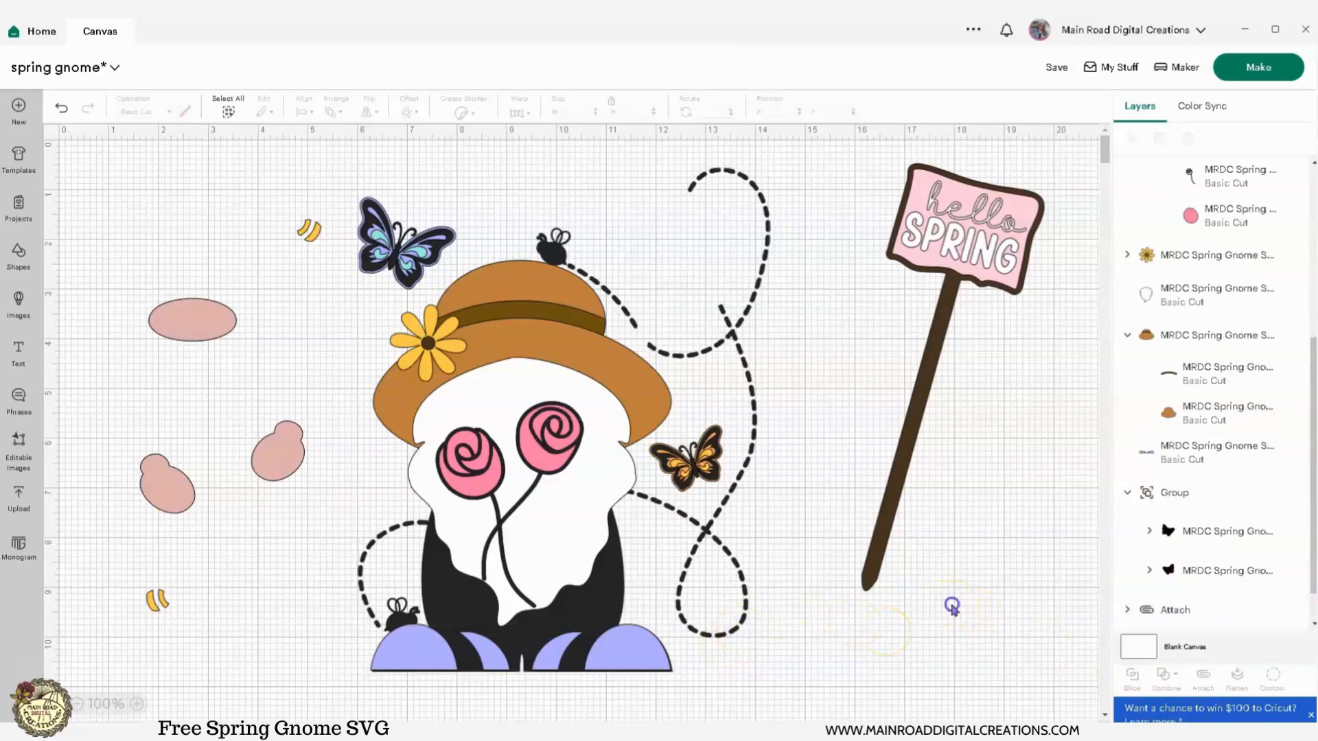
pyautogui.click(603, 602)
pyautogui.click(731, 633)
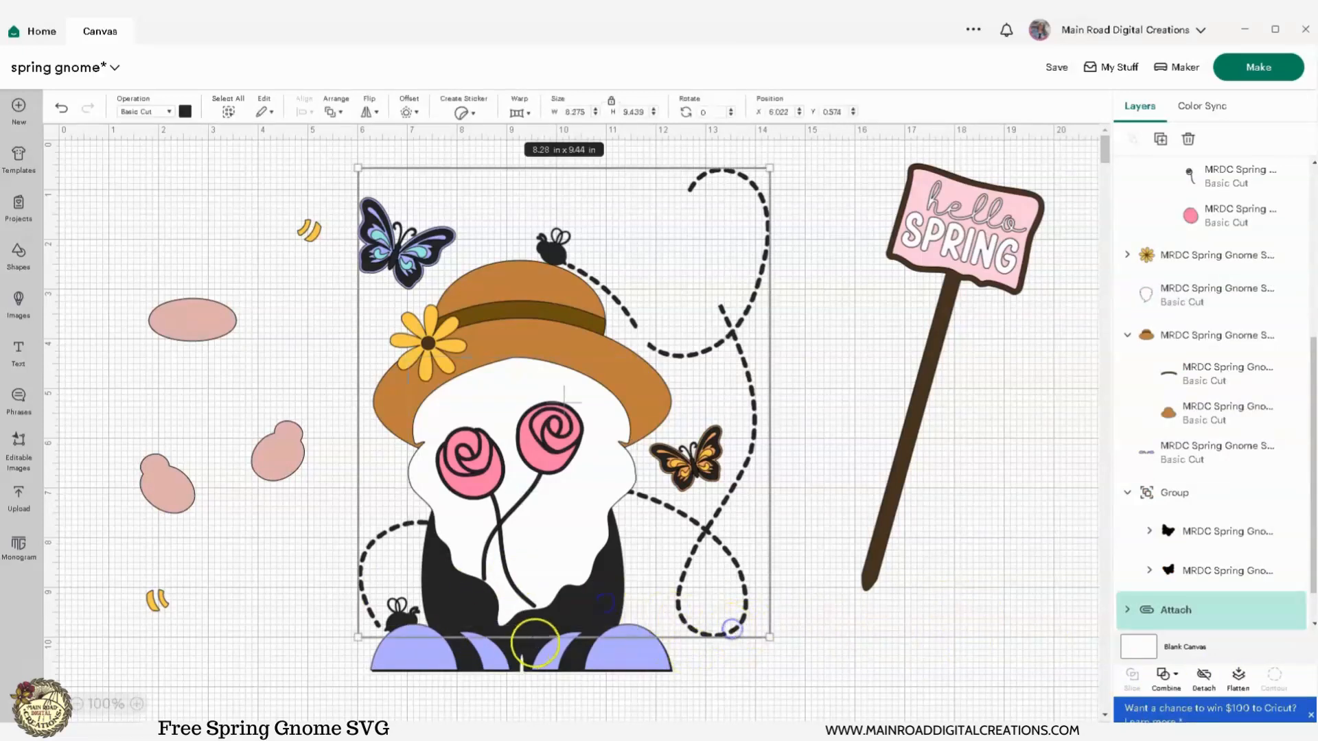
pyautogui.click(526, 672)
# Move the purple shoe pieces out beside the gnome near the hands, and put the black body back under the beard.
pyautogui.moveTo(626, 663); pyautogui.dragTo(787, 655)
pyautogui.moveTo(405, 621); pyautogui.dragTo(147, 408)
pyautogui.moveTo(800, 653); pyautogui.dragTo(635, 663)
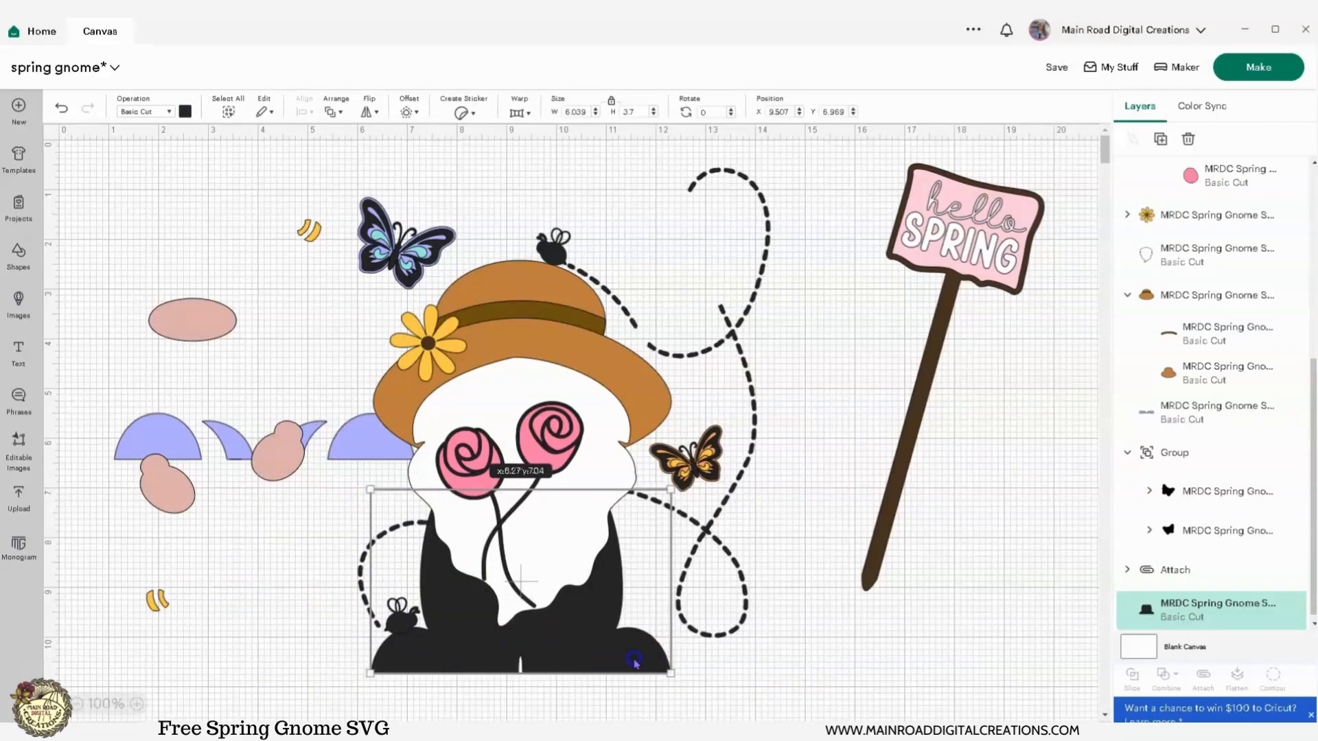
# Attach the black body and feet to the bees-and-trail set.
pyautogui.click(139, 705)
pyautogui.click(139, 704)
pyautogui.scroll(-3, 218, 594)
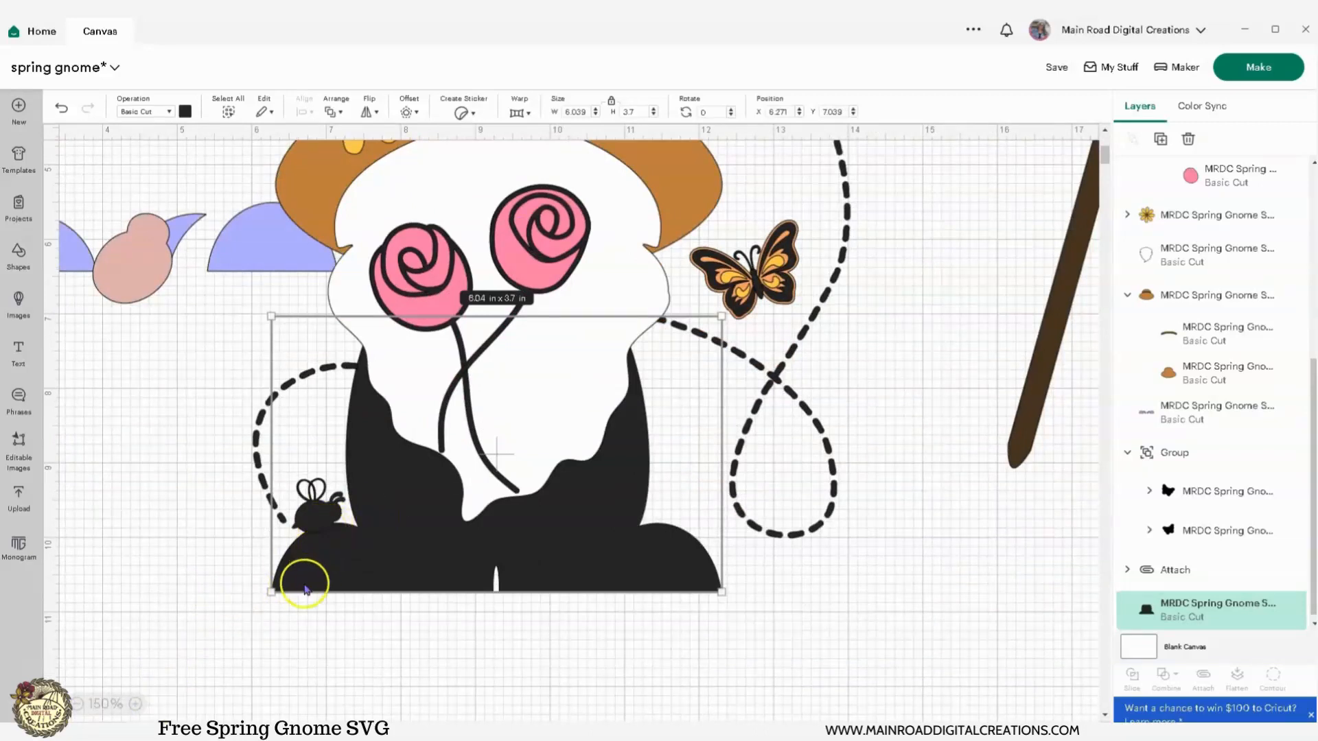
pyautogui.click(248, 621)
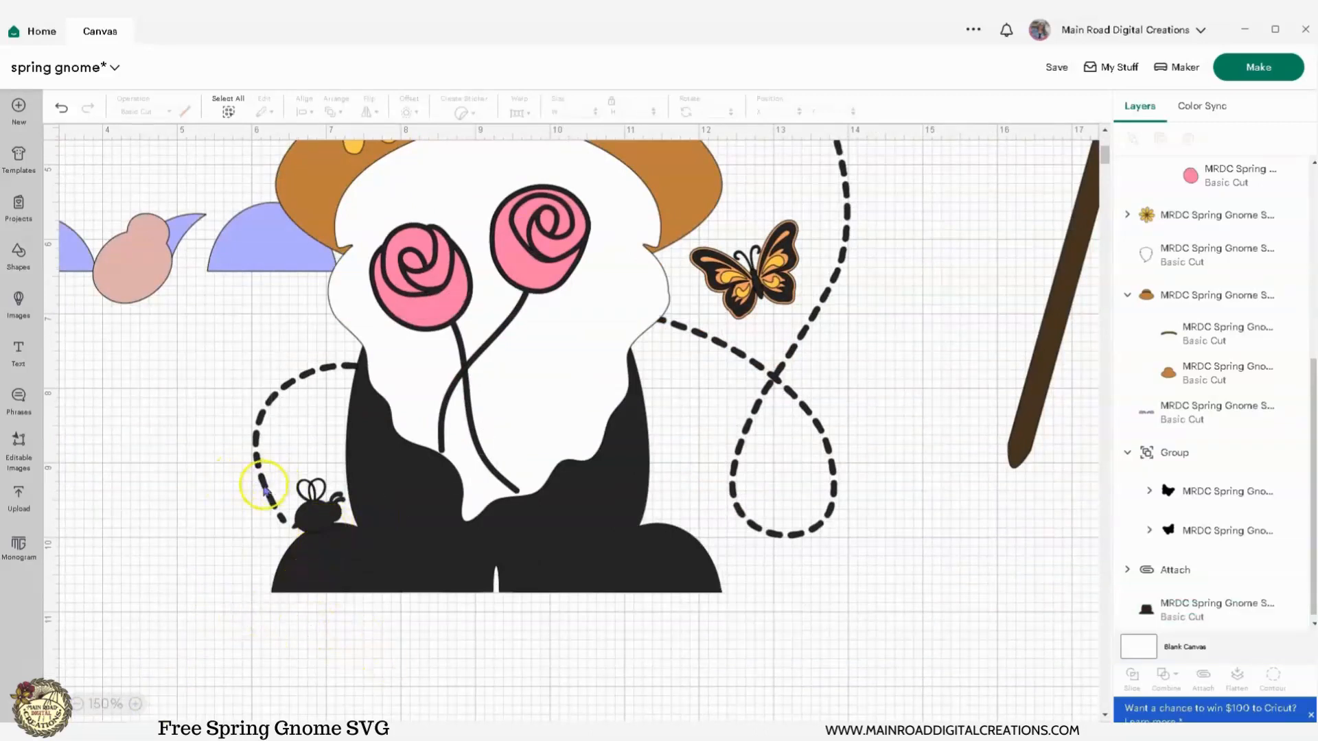
pyautogui.click(262, 485)
pyautogui.keyDown('shift'); pyautogui.click(349, 570); pyautogui.keyUp('shift')
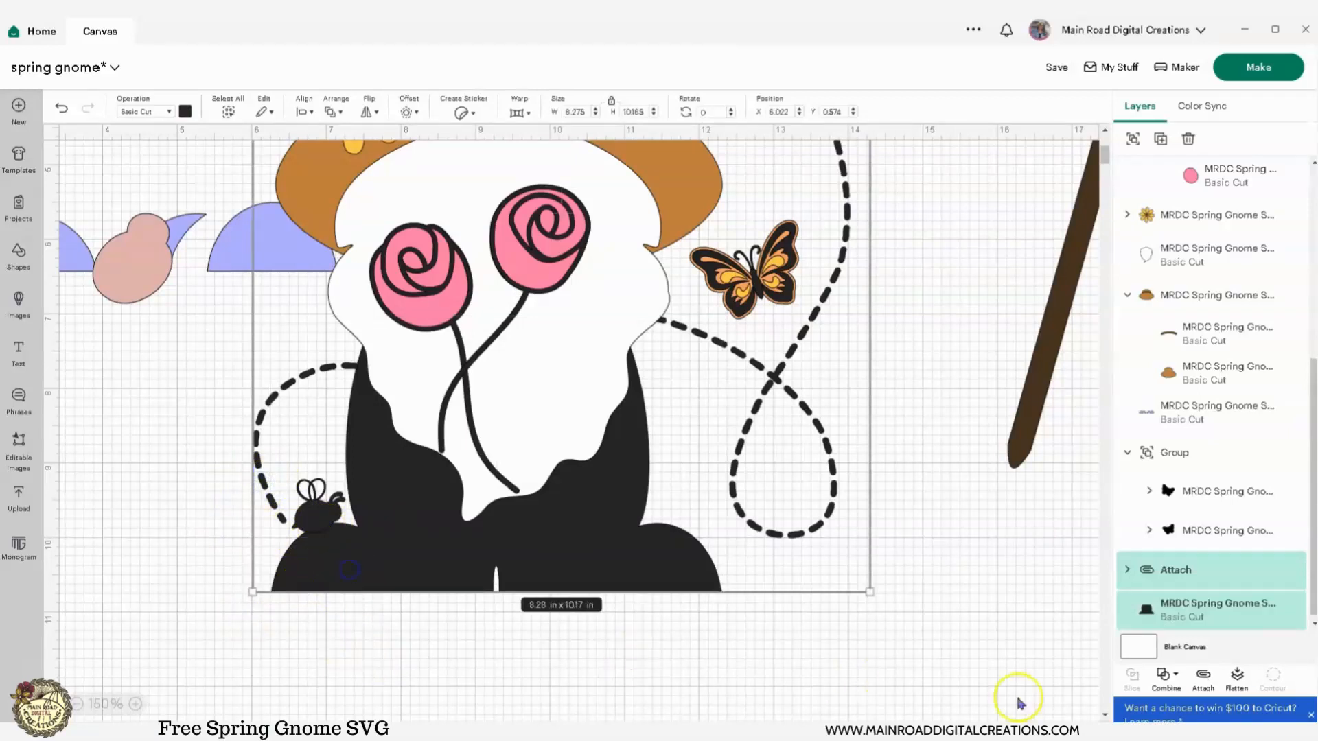
pyautogui.click(1203, 678)
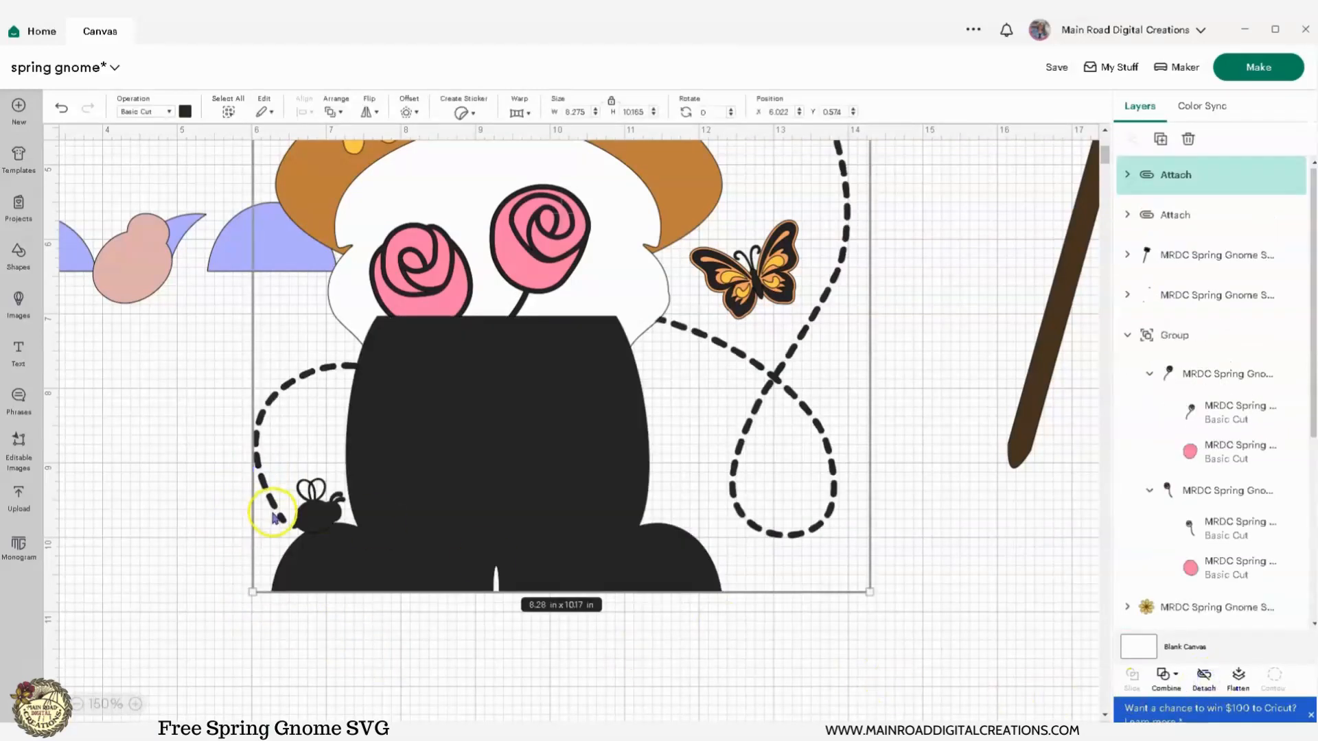
# Try moving the attached black body and trail set in different directions, and undo both moves.
pyautogui.moveTo(418, 503); pyautogui.dragTo(449, 505)
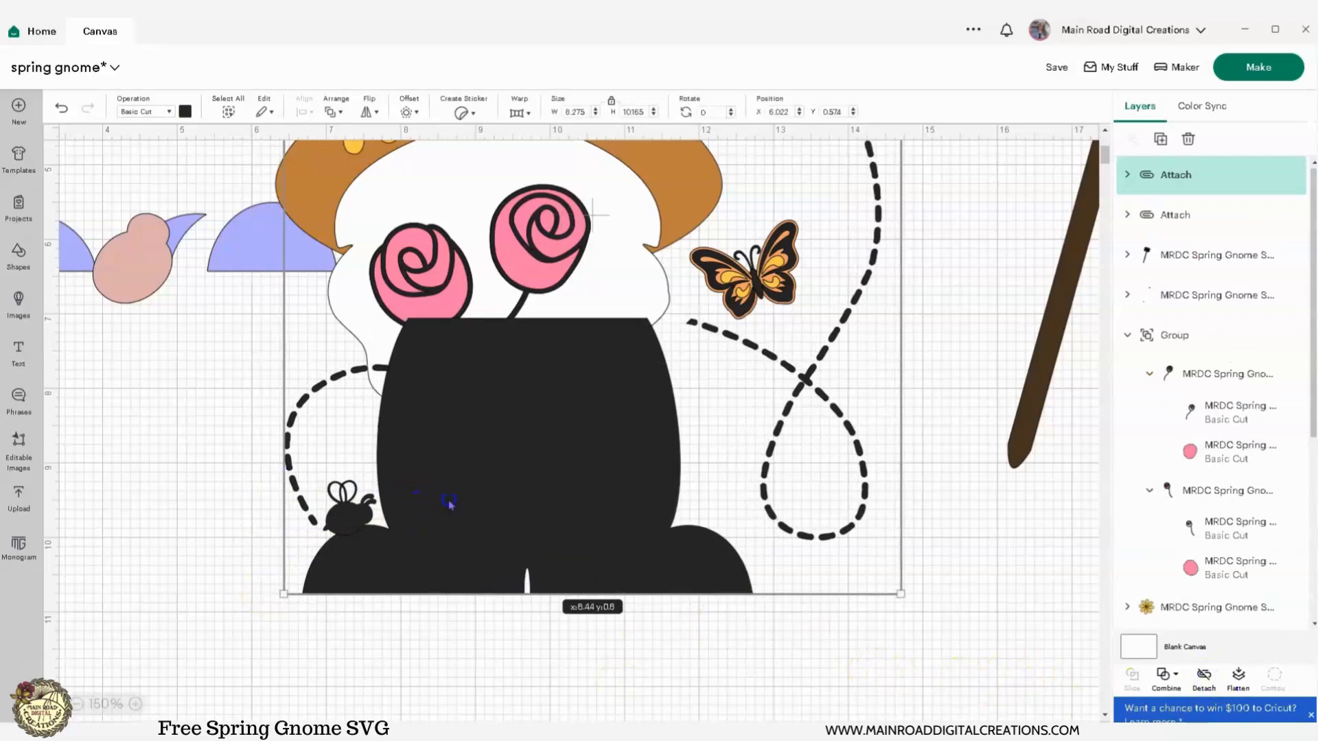
pyautogui.click(947, 627)
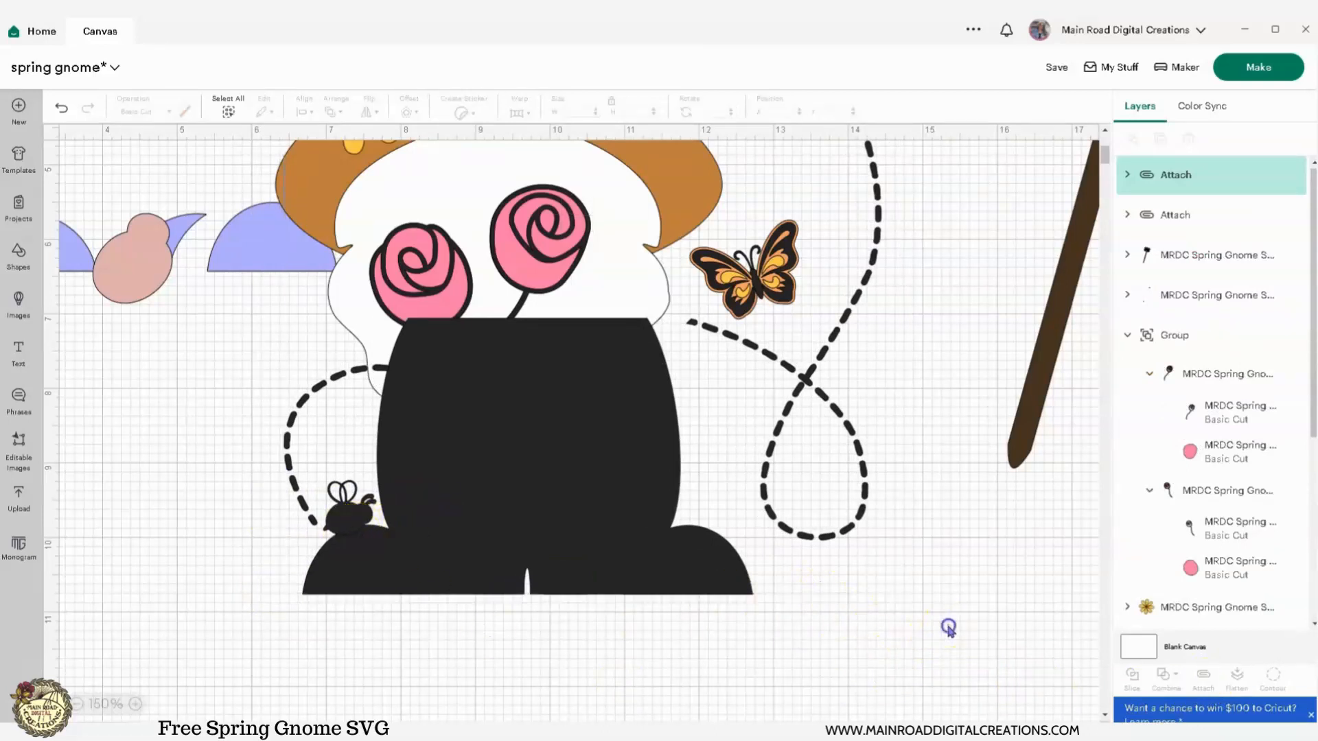
pyautogui.click(529, 495)
pyautogui.moveTo(530, 499); pyautogui.dragTo(497, 511)
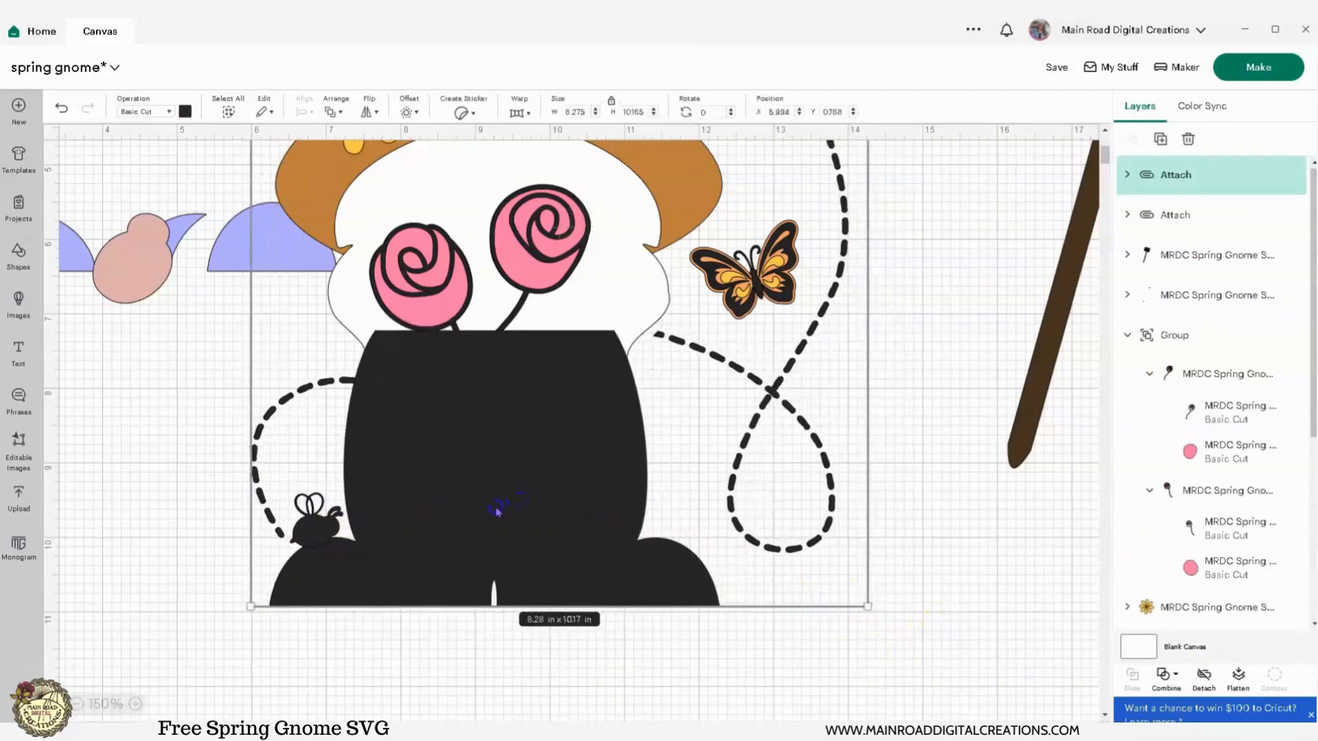
pyautogui.click(62, 111)
pyautogui.click(63, 111)
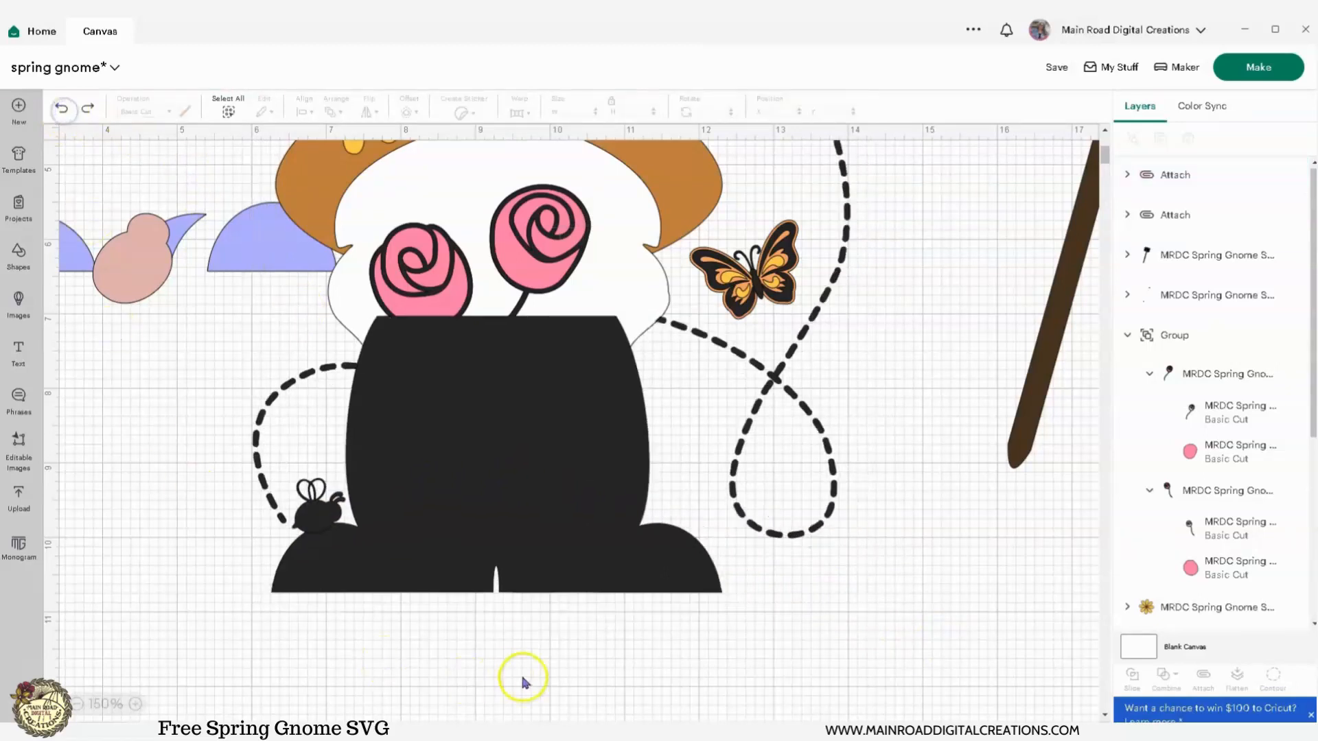
# Shift the attached black body and trail set slightly, to about X 6.2, Y 0.78.
pyautogui.moveTo(254, 247)
pyautogui.mouseDown()
pyautogui.moveTo(329, 456)
pyautogui.moveTo(268, 261)
pyautogui.mouseUp()
pyautogui.click(78, 703)
pyautogui.click(78, 703)
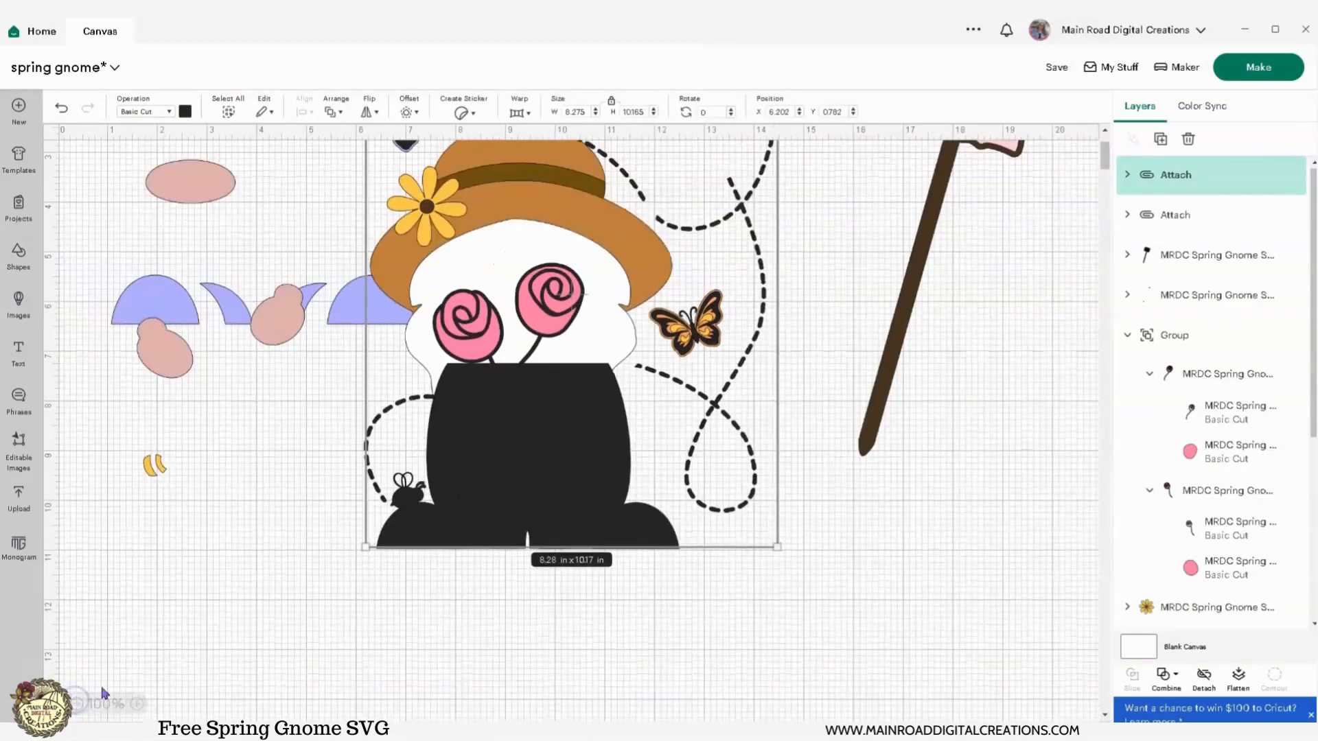
# Move the hello SPRING sign over the loose hands, and the attached black body and trail set to the gnome's opposite side.
pyautogui.click(765, 588)
pyautogui.scroll(3, 804, 604)
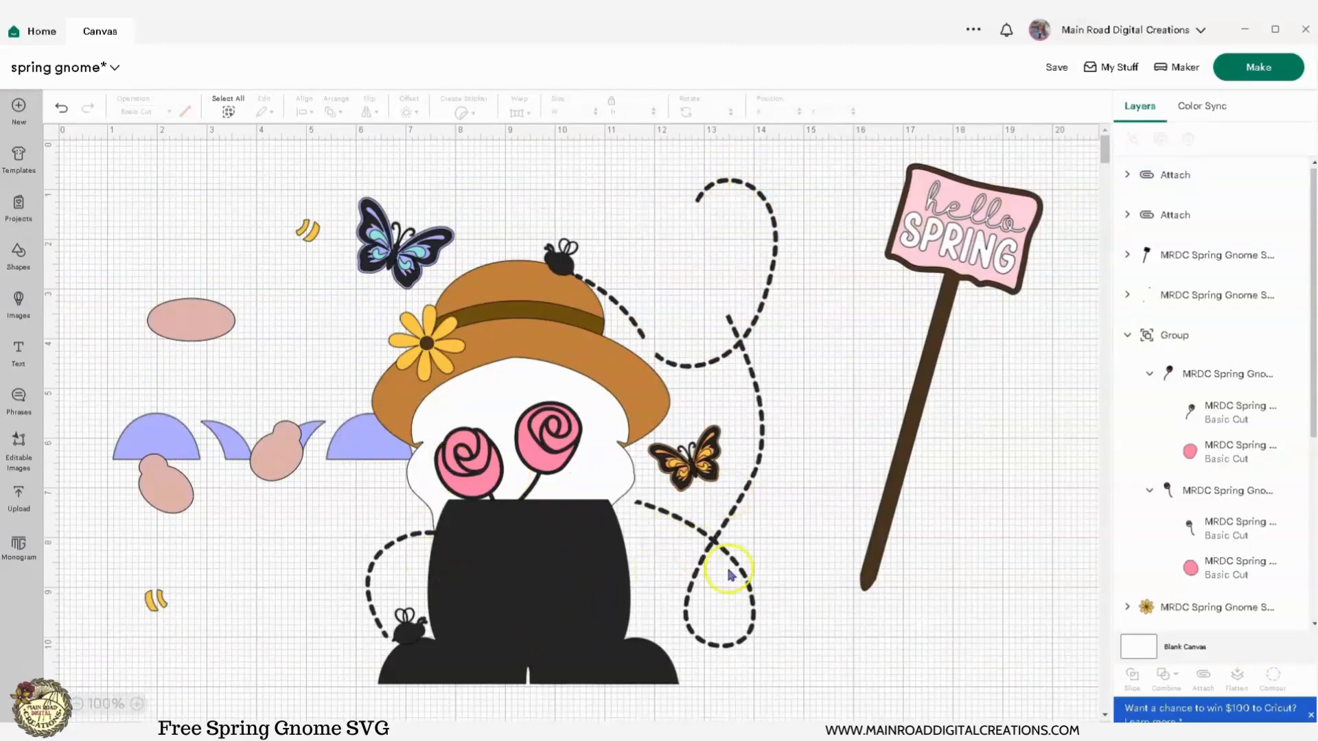
pyautogui.moveTo(580, 563); pyautogui.dragTo(886, 554)
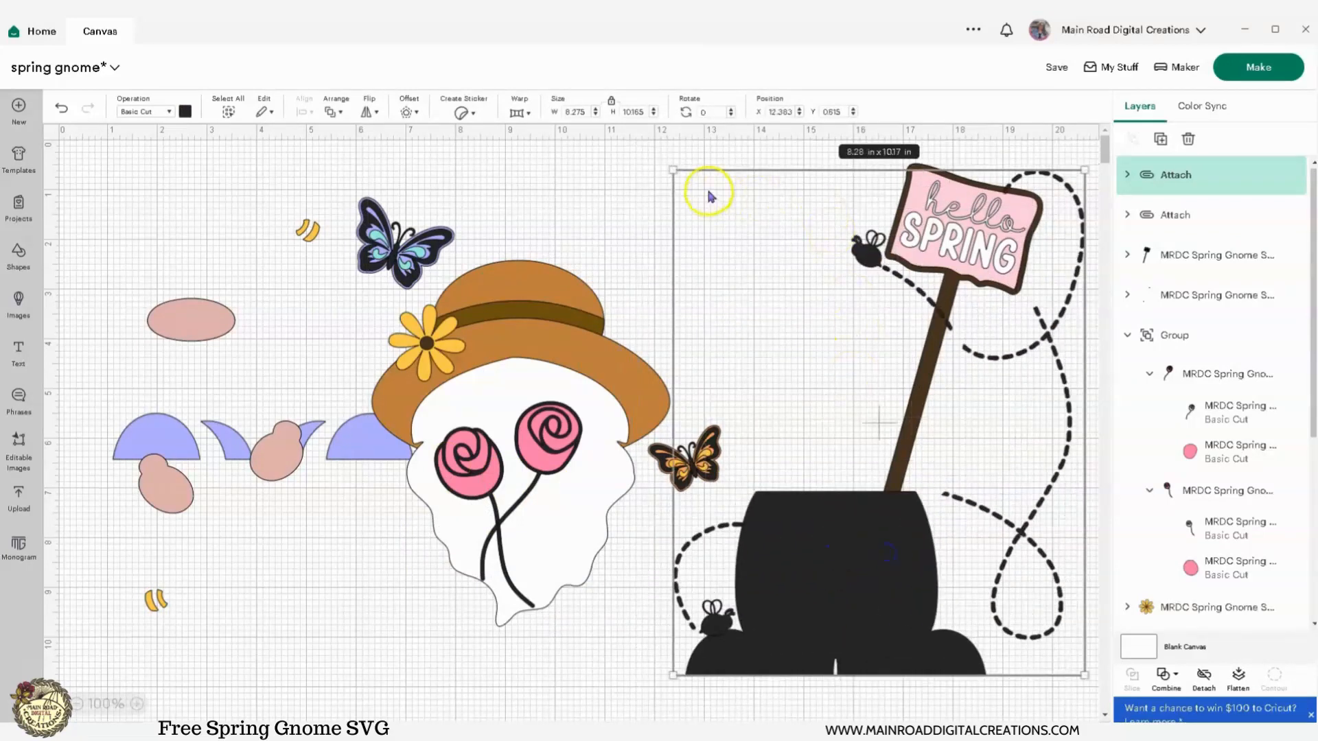
pyautogui.moveTo(901, 299); pyautogui.dragTo(383, 270)
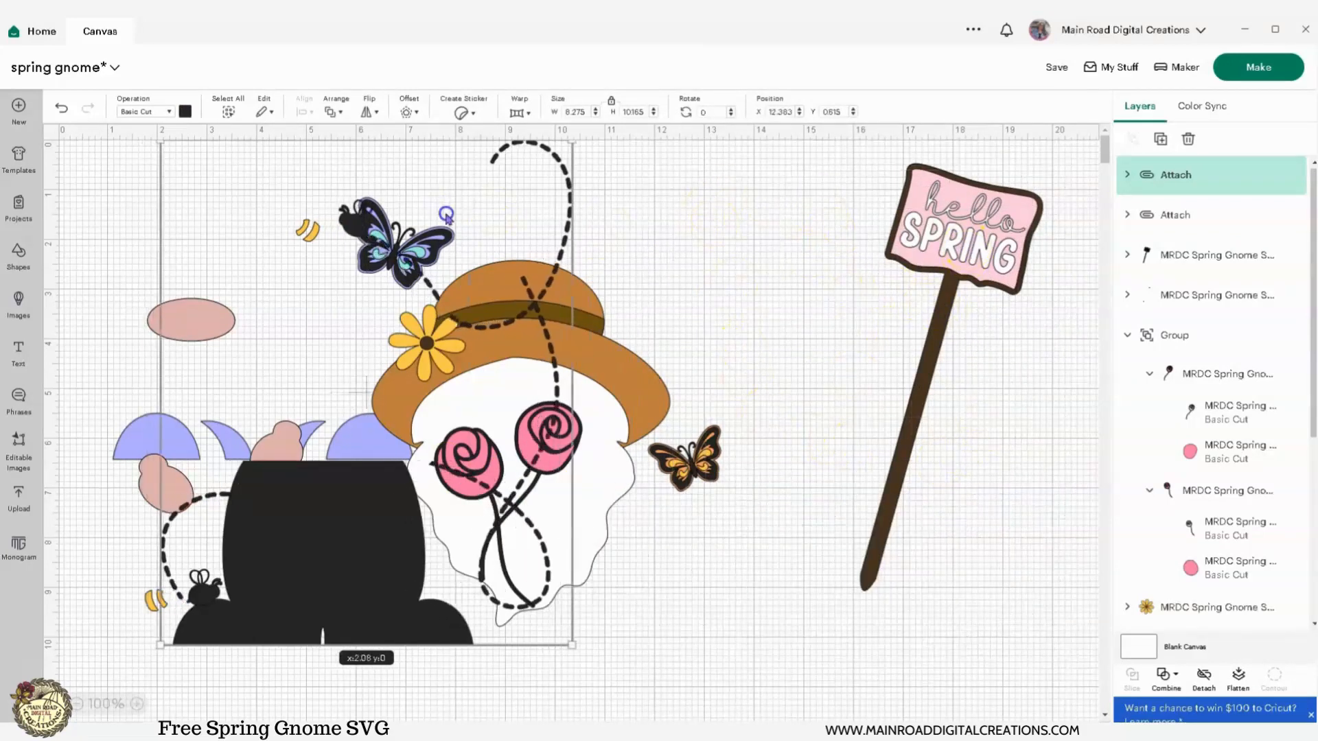
pyautogui.moveTo(972, 240); pyautogui.dragTo(350, 220)
pyautogui.moveTo(454, 641); pyautogui.dragTo(960, 626)
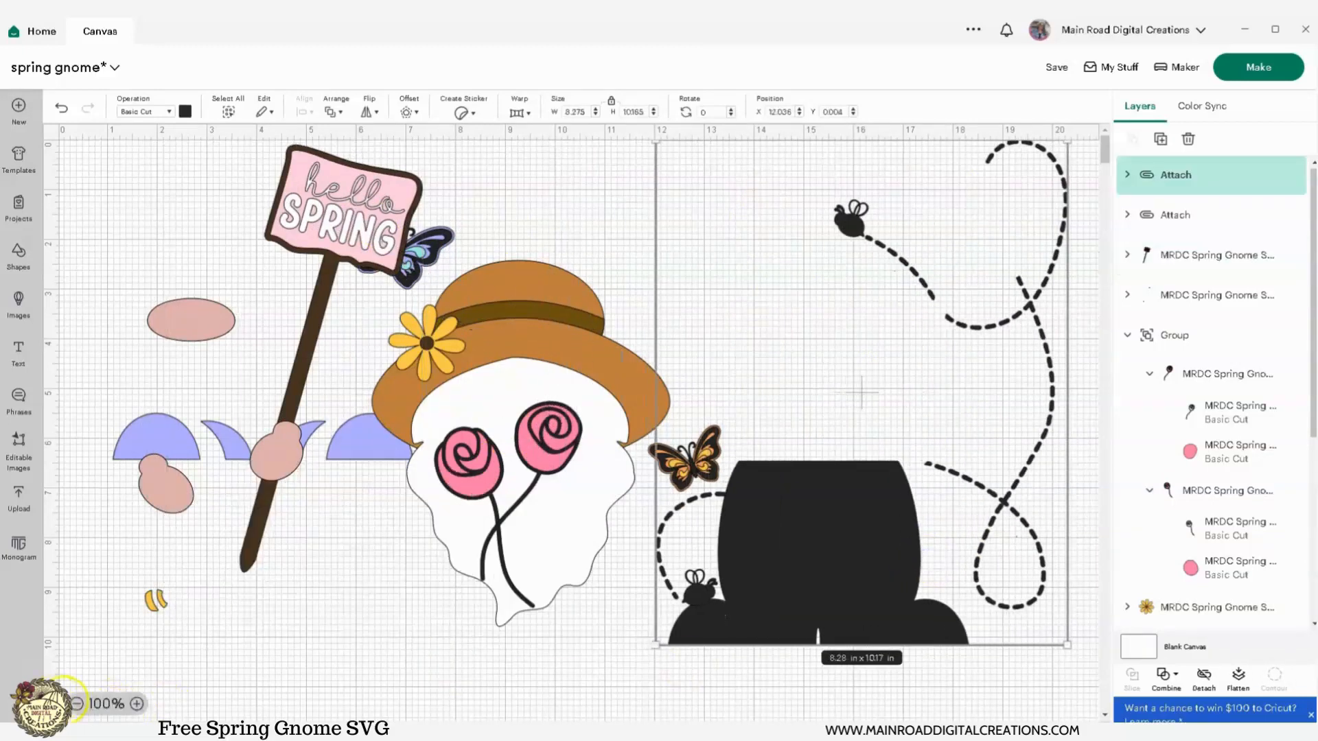
# Shift the beard, hat and butterflies away from the black body and trail set, and place that set at about X 11.5, Y 0.21.
pyautogui.moveTo(603, 426); pyautogui.dragTo(504, 414)
pyautogui.moveTo(626, 287); pyautogui.dragTo(470, 344)
pyautogui.moveTo(678, 443); pyautogui.dragTo(322, 382)
pyautogui.moveTo(892, 549); pyautogui.dragTo(782, 538)
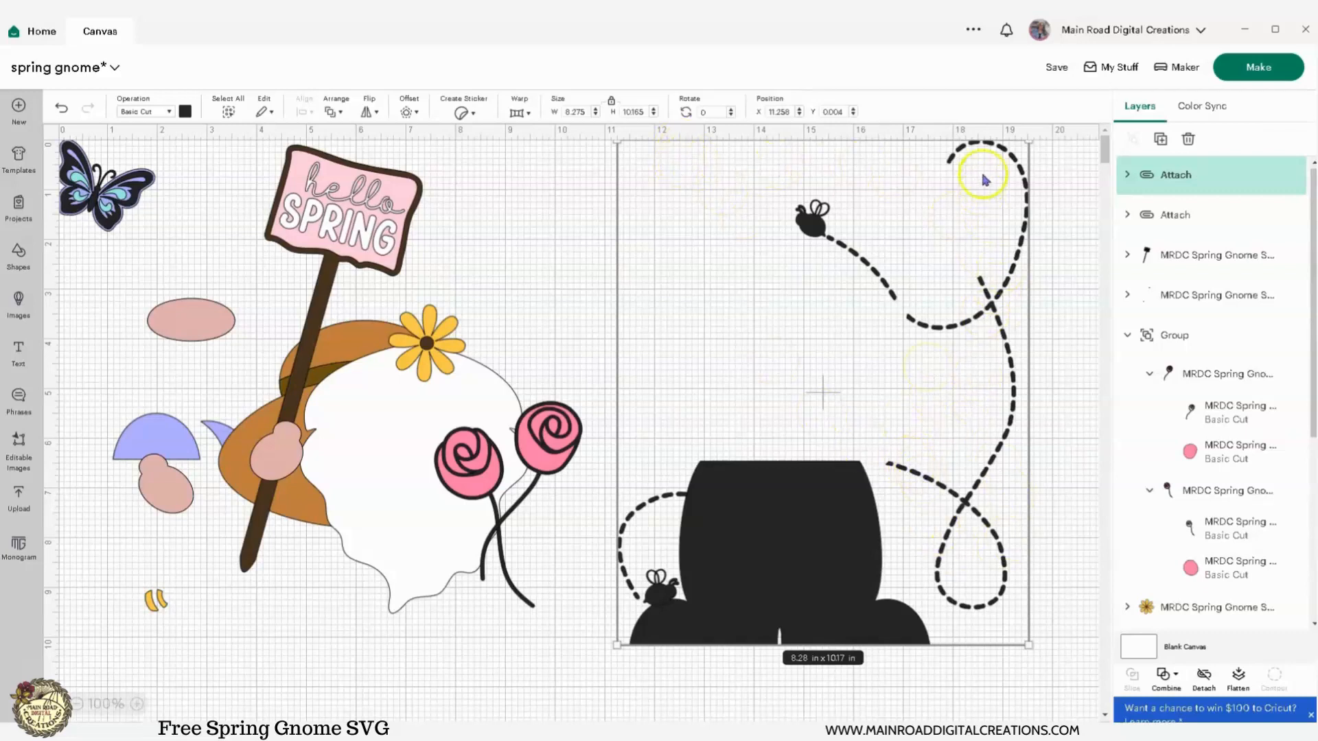
pyautogui.moveTo(855, 488); pyautogui.dragTo(866, 501)
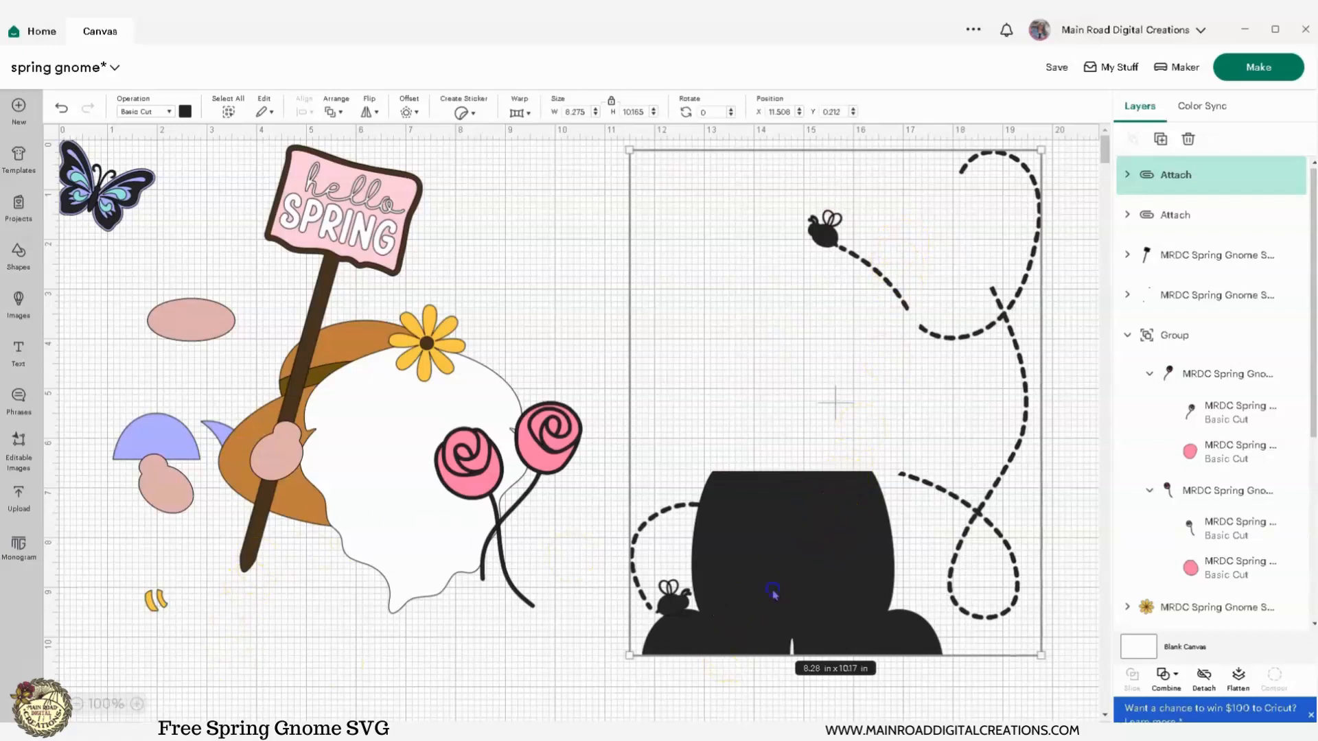
# Detach the black body and feet from the bees-and-trail set, and move the body away over the beard.
pyautogui.click(1205, 687)
pyautogui.click(1056, 681)
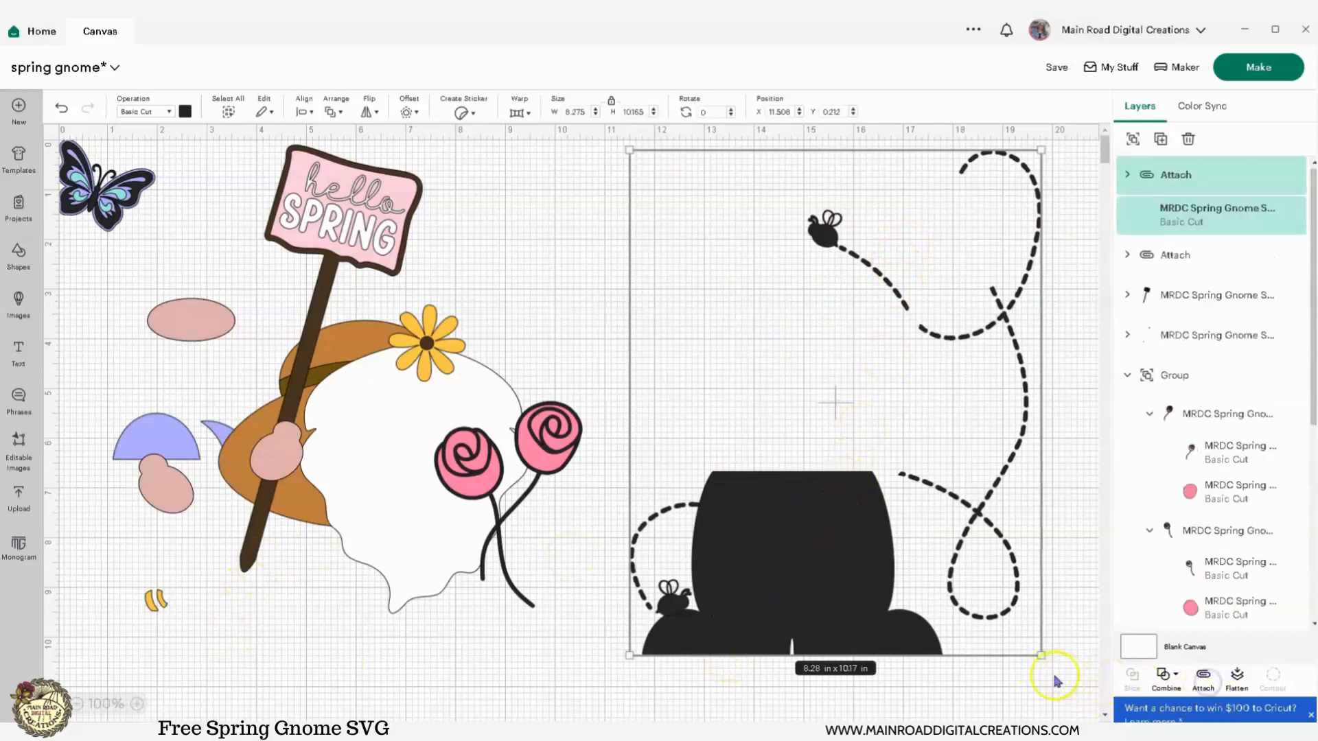
pyautogui.moveTo(802, 561); pyautogui.dragTo(846, 551)
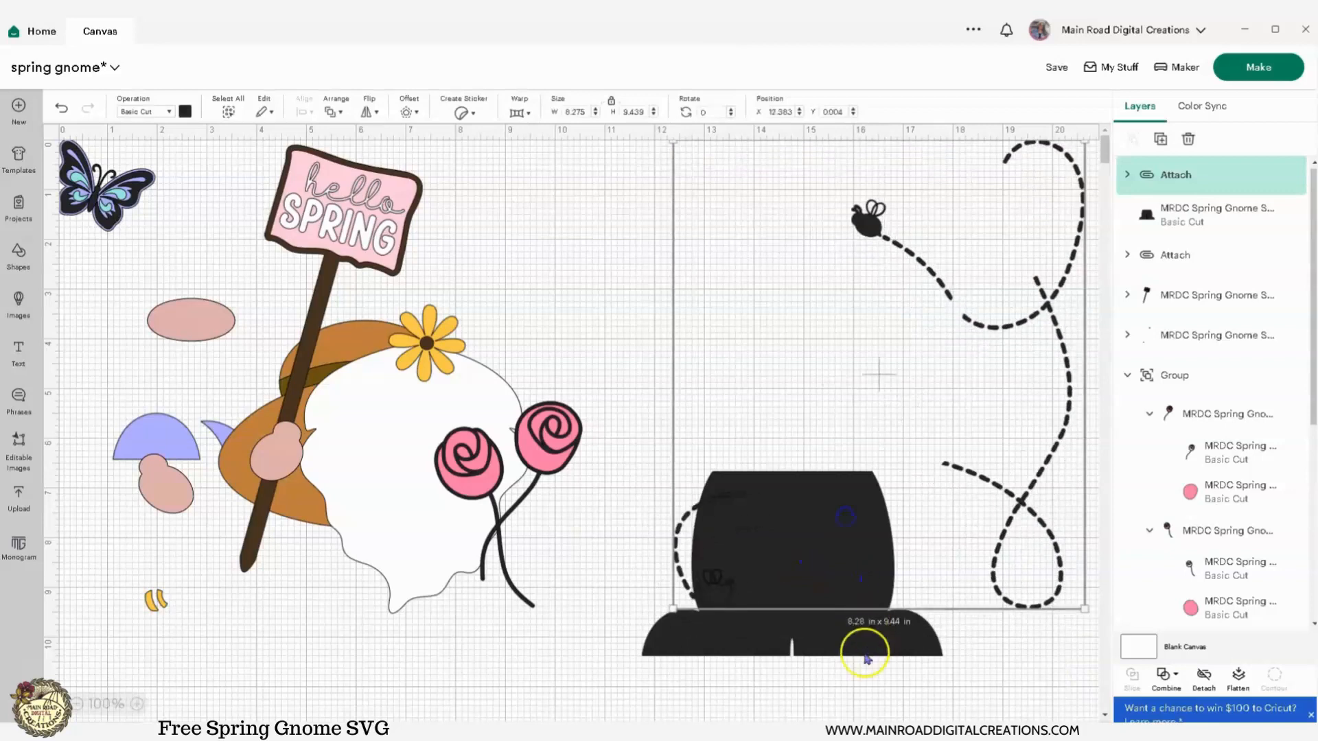
pyautogui.click(909, 687)
pyautogui.moveTo(934, 647); pyautogui.dragTo(561, 651)
pyautogui.moveTo(714, 586); pyautogui.dragTo(682, 598)
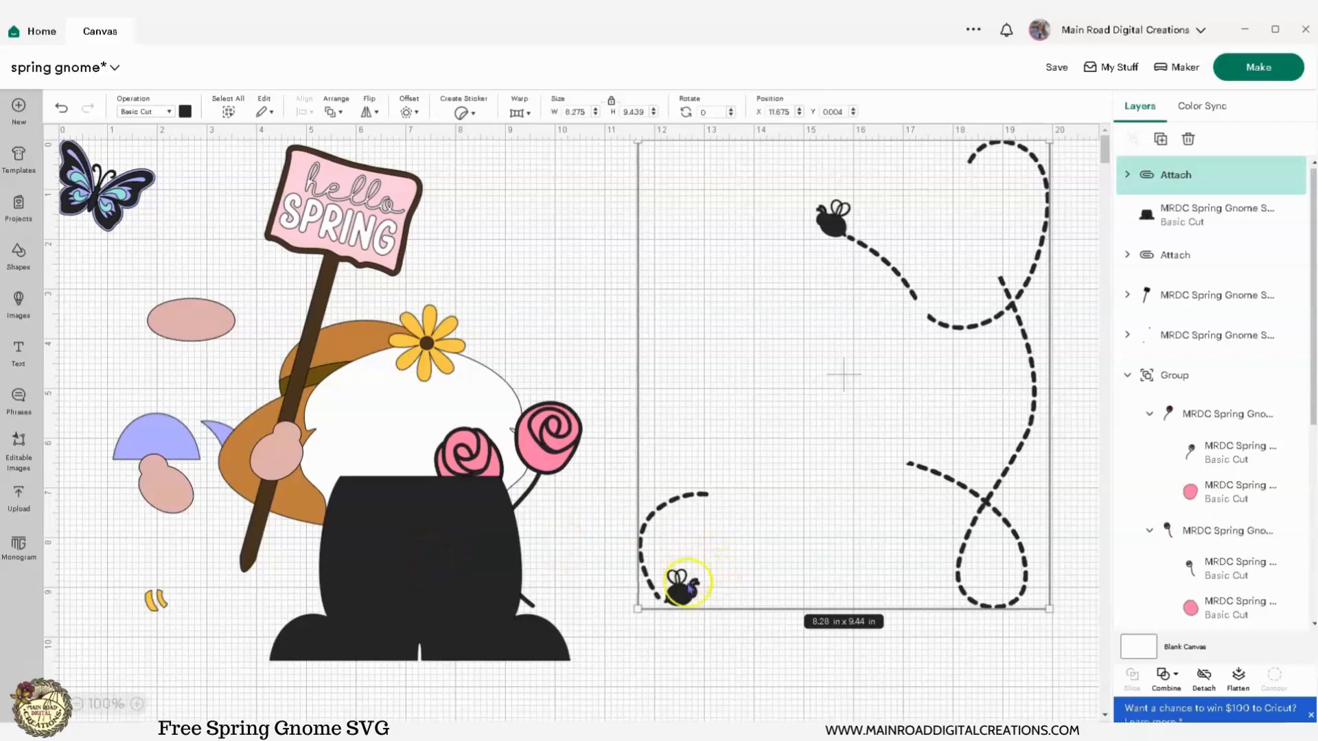
pyautogui.moveTo(688, 599); pyautogui.dragTo(682, 598)
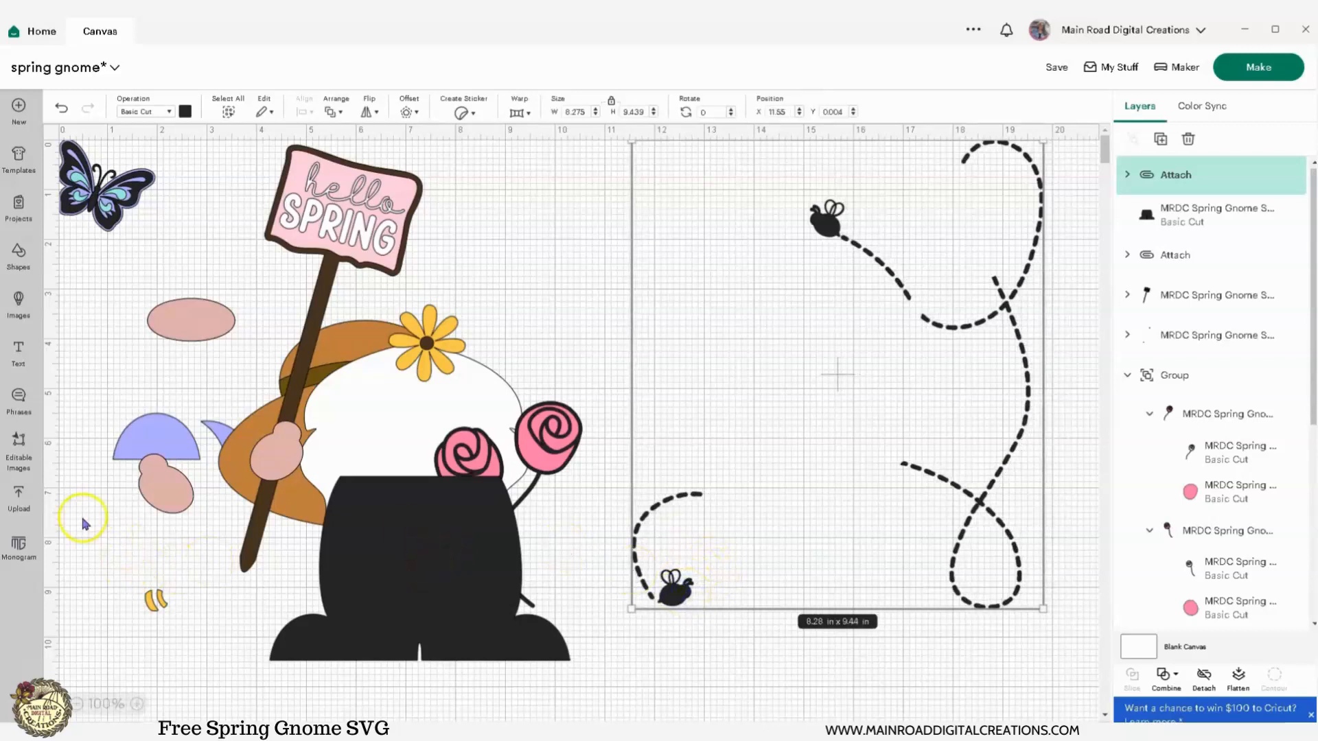
# Move the sign away from the beard, and place the black body between the bee trails at about X 12, Y 6.5.
pyautogui.moveTo(442, 560); pyautogui.dragTo(620, 646)
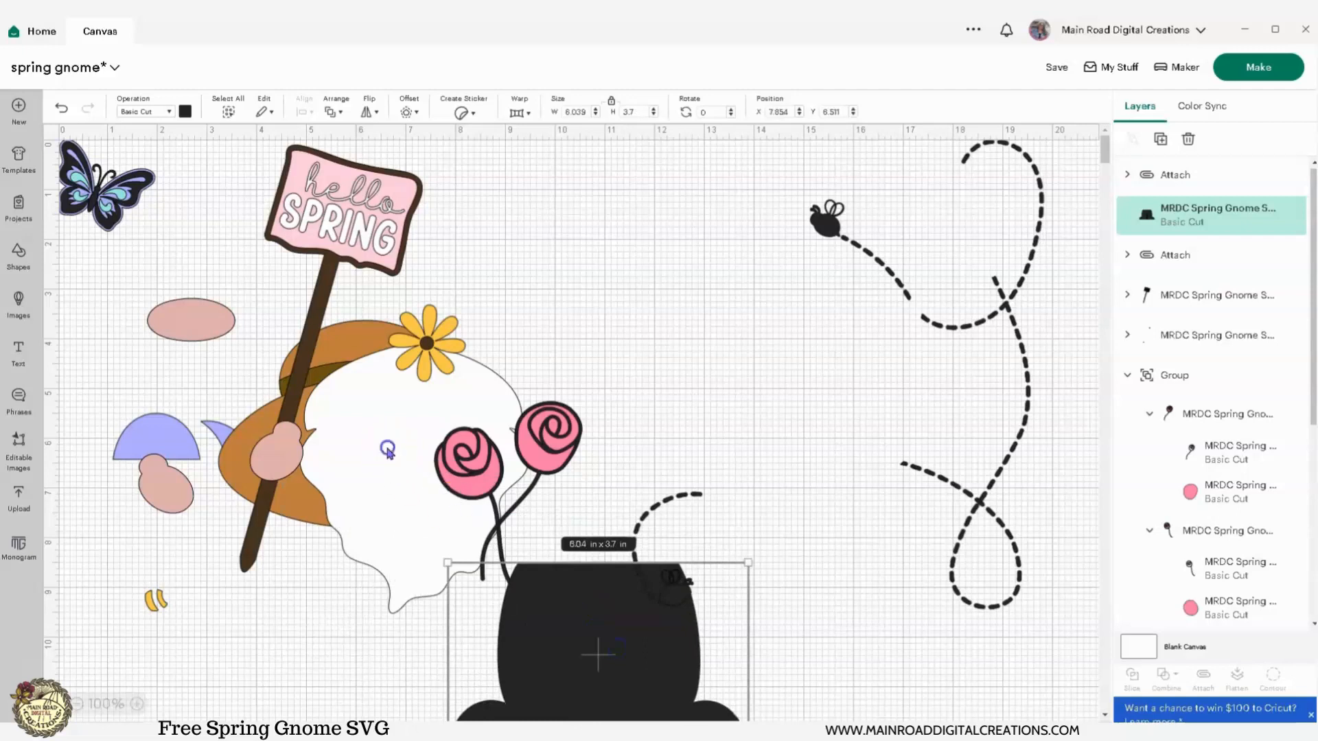
pyautogui.moveTo(385, 447); pyautogui.dragTo(270, 457)
pyautogui.moveTo(643, 672); pyautogui.dragTo(842, 571)
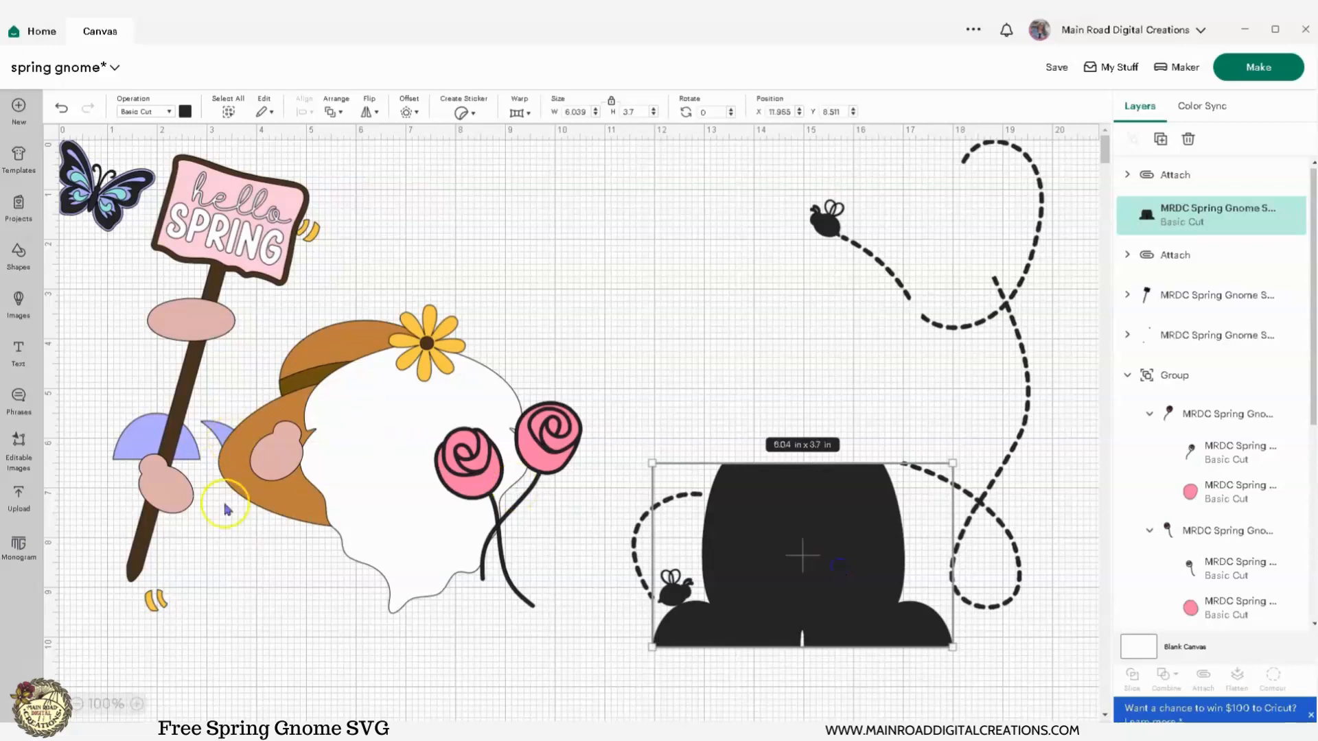
pyautogui.click(227, 509)
# Place the beard on the black body and bring it to the front, and fit the hat behind the beard.
pyautogui.moveTo(381, 498); pyautogui.dragTo(794, 412)
pyautogui.rightClick(794, 412)
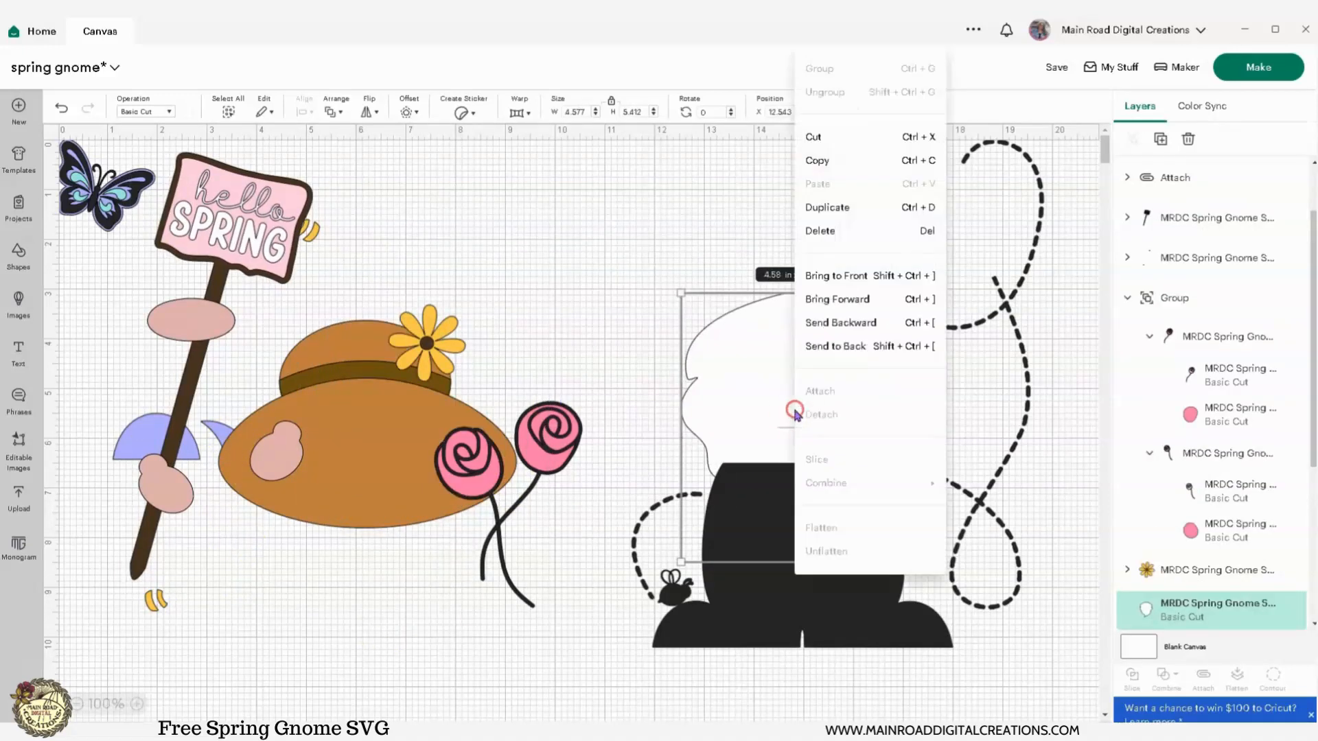
pyautogui.click(844, 276)
pyautogui.moveTo(772, 429); pyautogui.dragTo(782, 456)
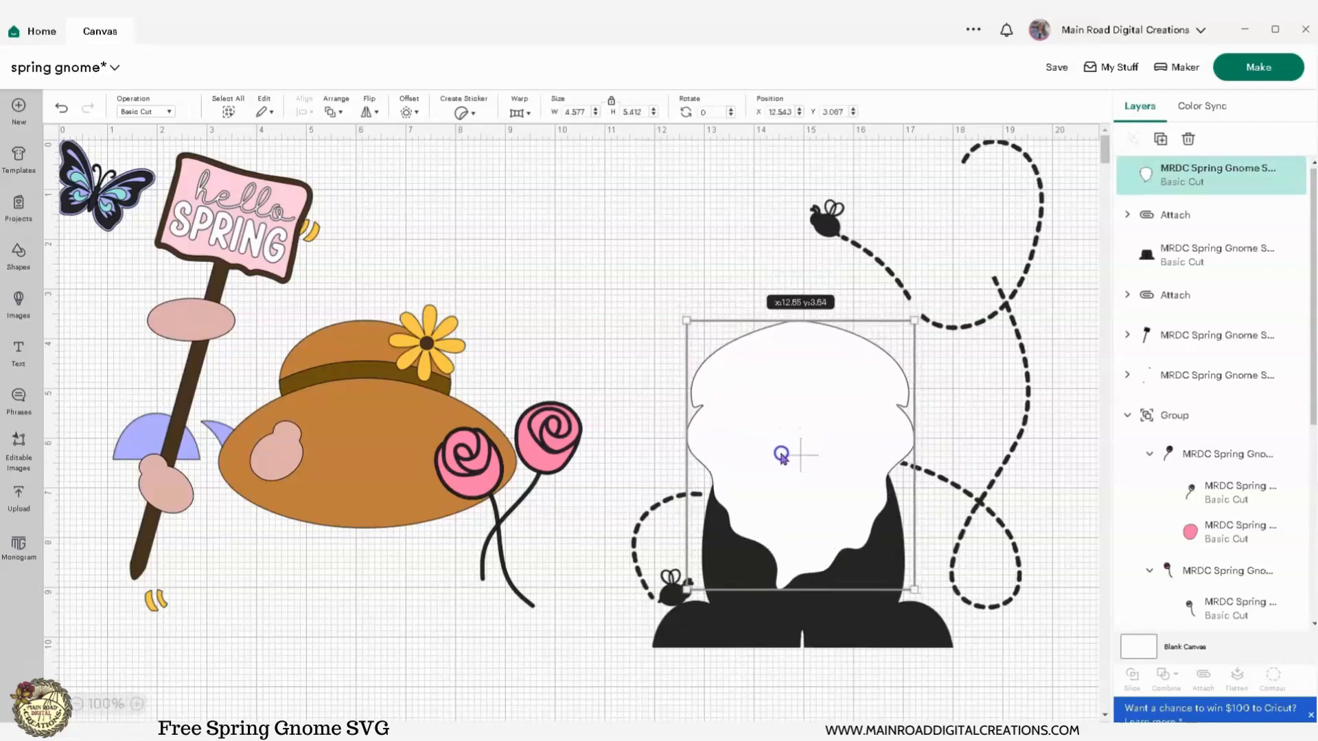
pyautogui.click(532, 267)
pyautogui.moveTo(364, 480); pyautogui.dragTo(796, 409)
pyautogui.click(331, 580)
# Bring the attached pink nose and hands set to the front and position it over the beard.
pyautogui.moveTo(281, 468); pyautogui.dragTo(576, 441)
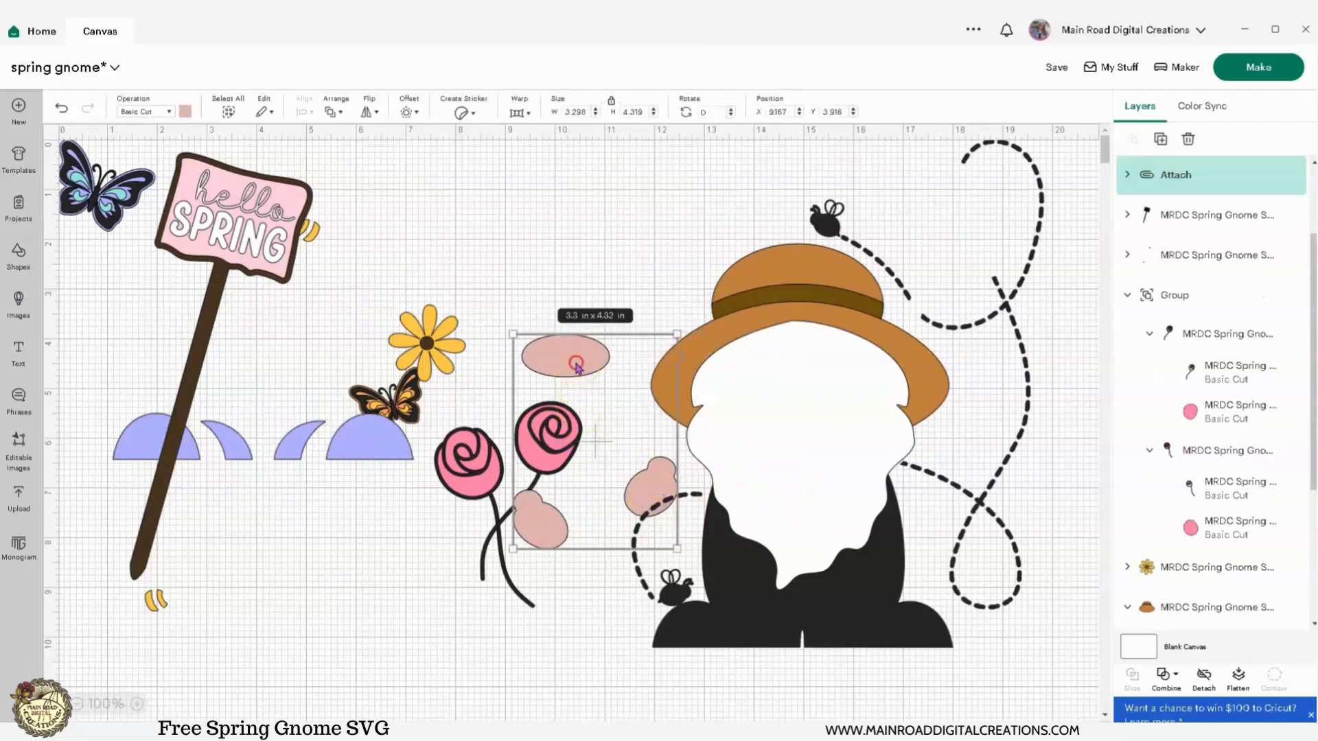
pyautogui.rightClick(576, 441)
pyautogui.click(637, 443)
pyautogui.click(511, 177)
pyautogui.moveTo(538, 368); pyautogui.dragTo(772, 344)
pyautogui.click(600, 265)
# Place the hello SPRING sign over the gnome's hand at about X 15.7, Y 0.12, and bring it to the front.
pyautogui.moveTo(235, 219); pyautogui.dragTo(941, 214)
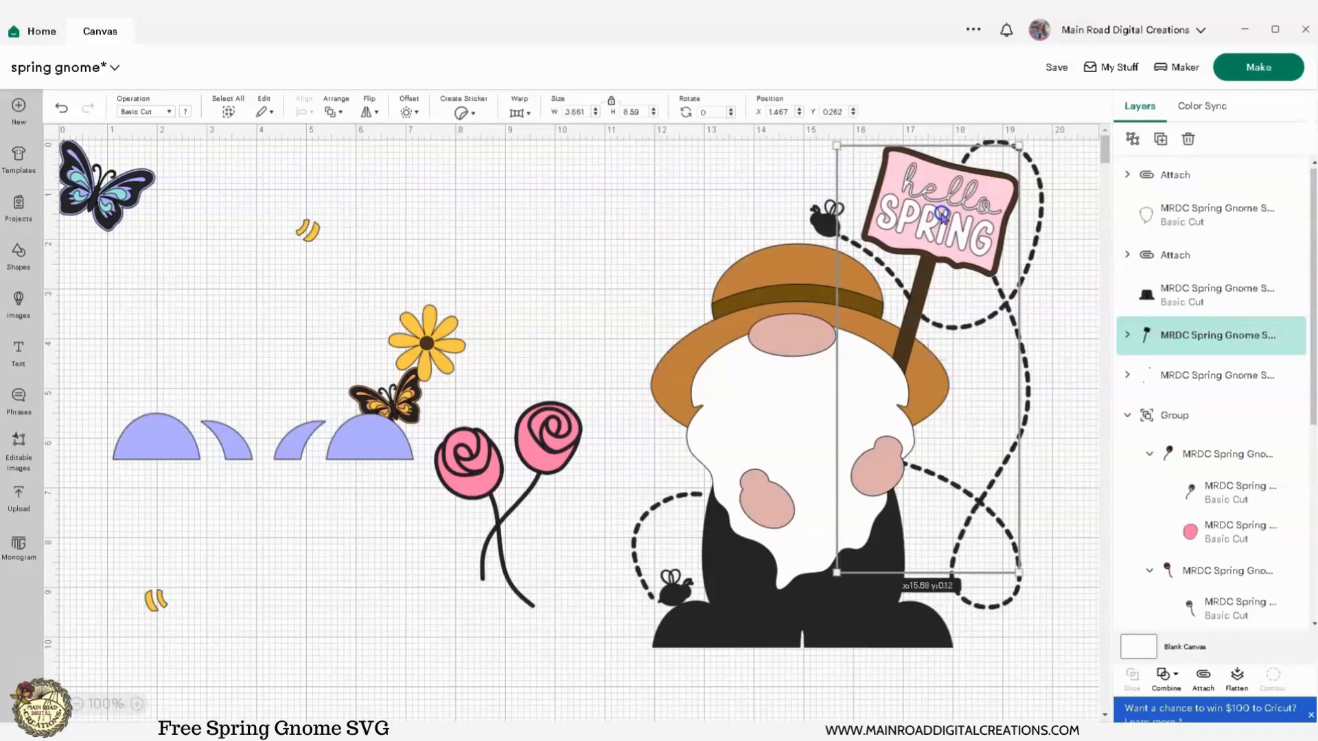
pyautogui.rightClick(941, 214)
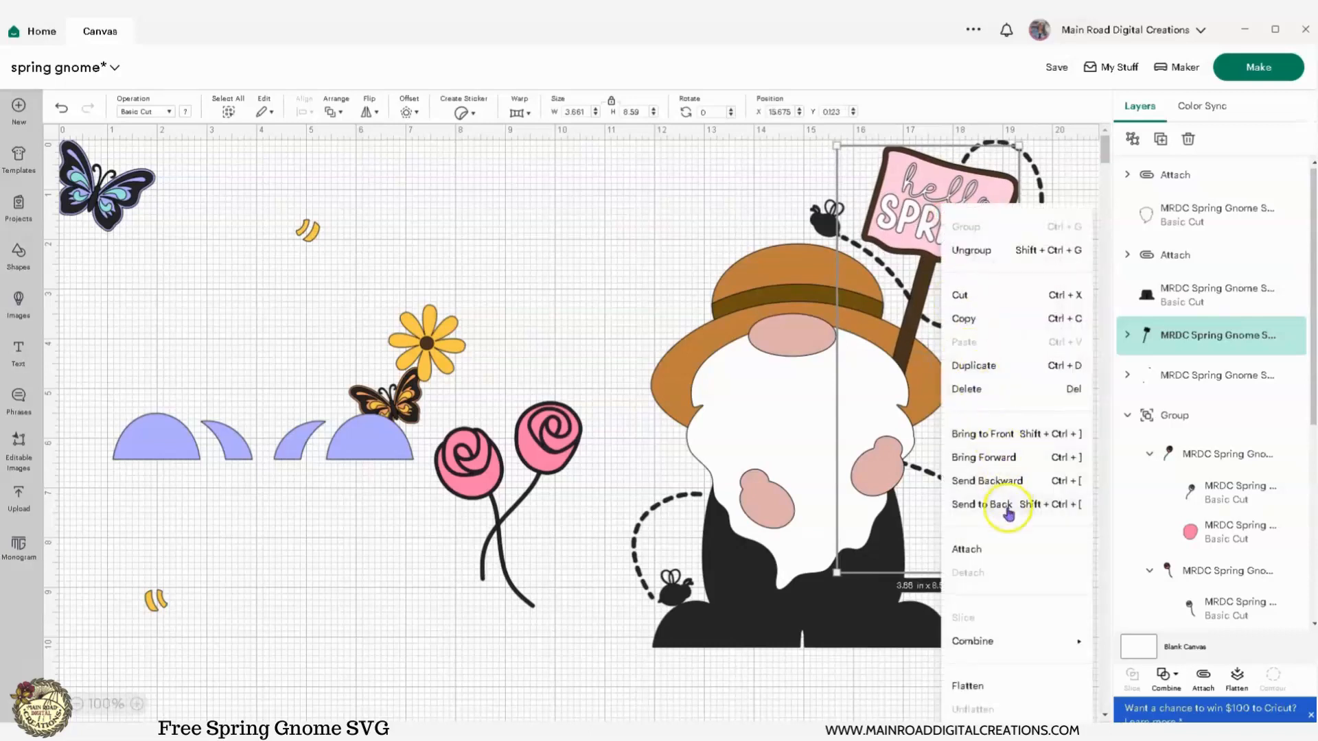
pyautogui.click(1004, 445)
# Bring the two-rose group to the front and place it on the beard above the other hand.
pyautogui.moveTo(534, 435); pyautogui.dragTo(637, 417)
pyautogui.rightClick(647, 417)
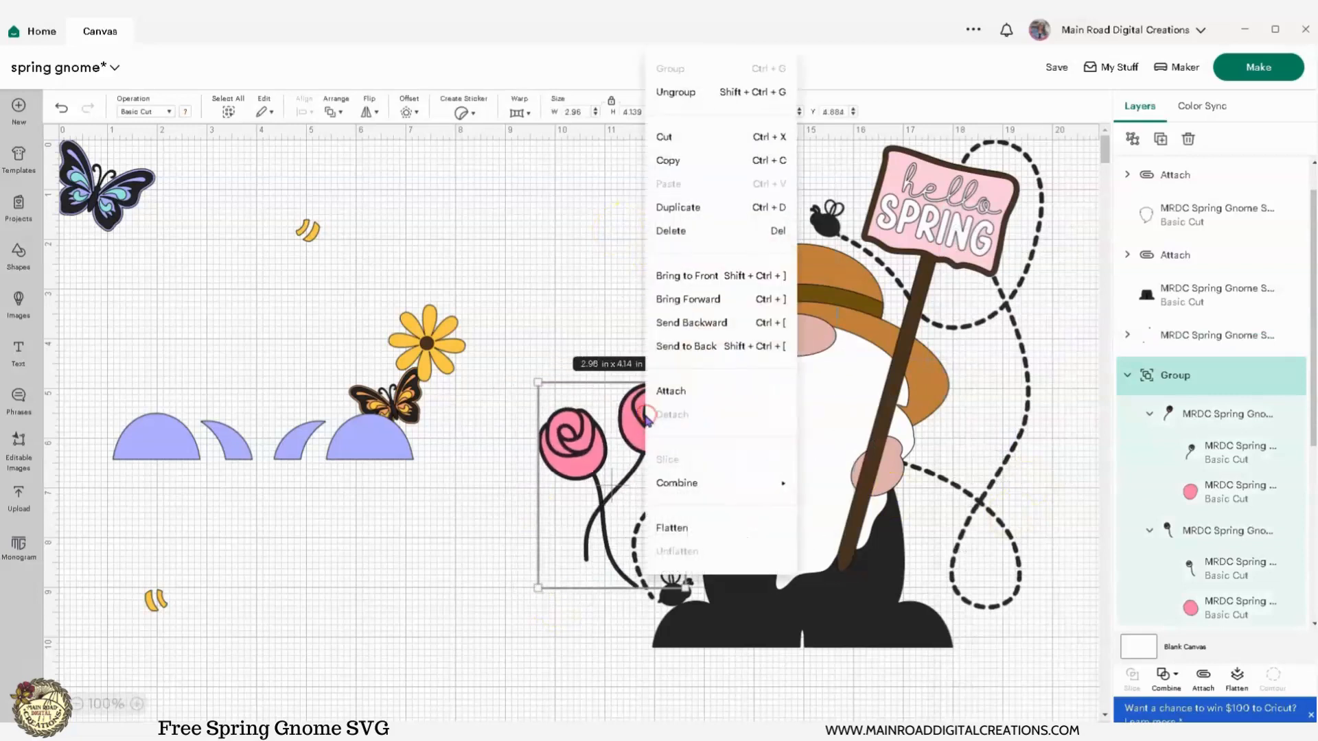
pyautogui.click(686, 275)
pyautogui.moveTo(641, 413); pyautogui.dragTo(831, 386)
pyautogui.click(529, 435)
# Place the butterflies around the gnome's hat and trail, and shift the purple shoe pieces and yellow bee stripes nearer to the gnome.
pyautogui.moveTo(356, 440); pyautogui.dragTo(479, 547)
pyautogui.moveTo(301, 239); pyautogui.dragTo(468, 257)
pyautogui.moveTo(123, 194); pyautogui.dragTo(702, 238)
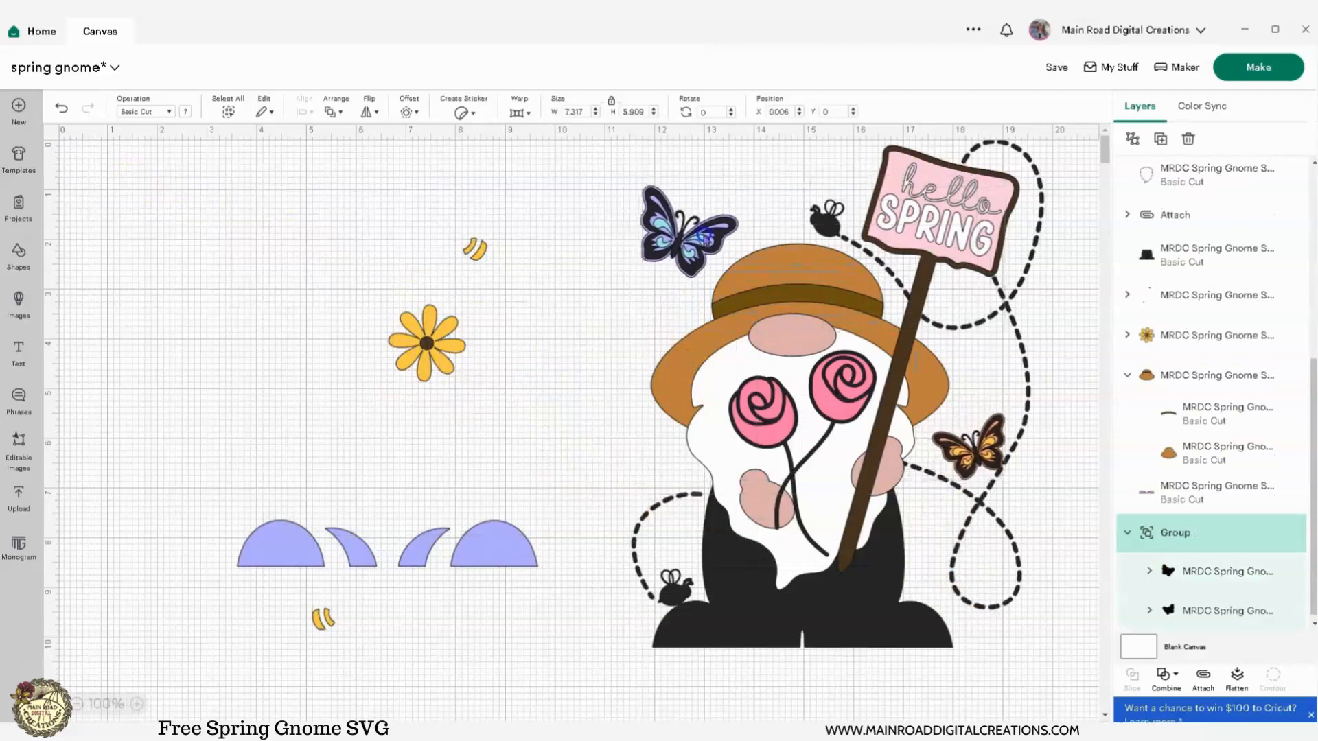
pyautogui.click(471, 418)
# Bring the purple shoe pieces to the front and fit them on the black feet at about X 12, Y 9.3.
pyautogui.click(549, 665)
pyautogui.moveTo(515, 547); pyautogui.dragTo(917, 662)
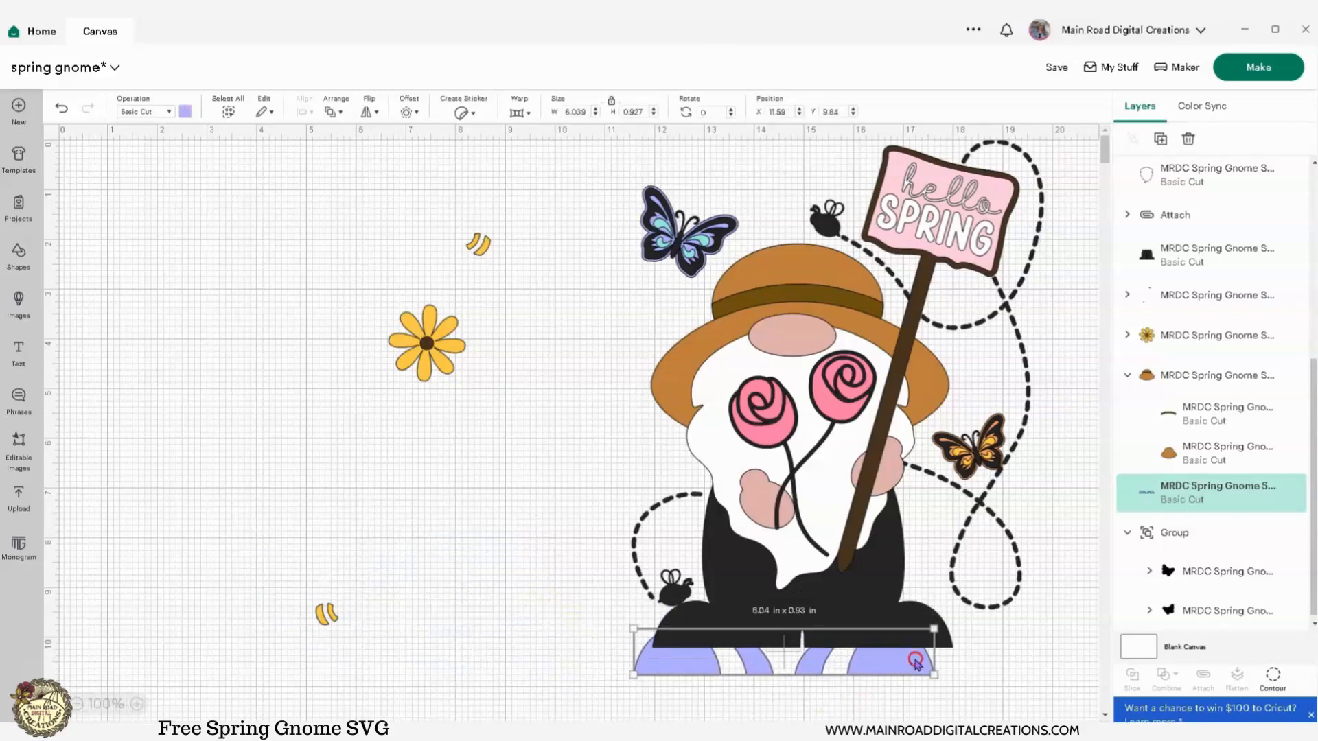
pyautogui.rightClick(917, 663)
pyautogui.click(960, 359)
pyautogui.click(1003, 647)
pyautogui.moveTo(911, 663); pyautogui.dragTo(926, 635)
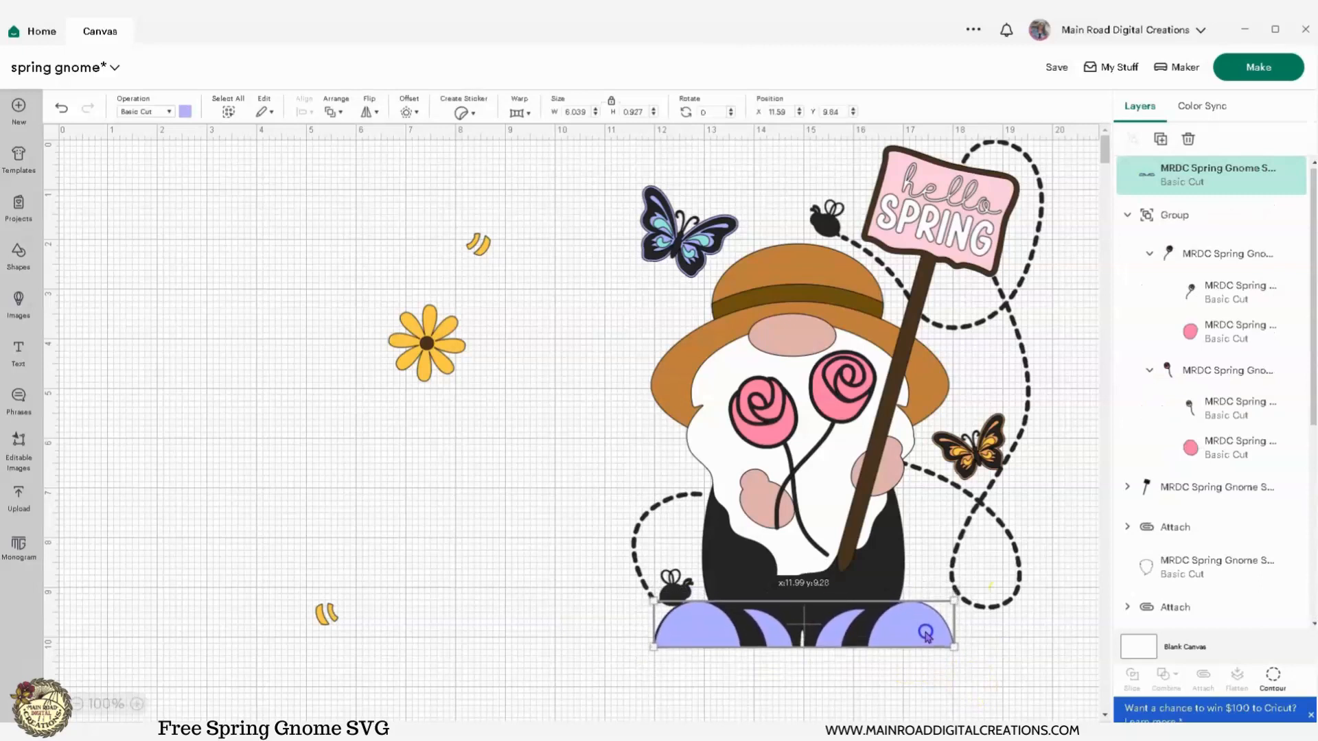
pyautogui.click(268, 515)
# Move the bee stripes, roses and sign clear of the gnome, and place the nose and hands set at about X 11.2, Y 3.2.
pyautogui.click(327, 614)
pyautogui.moveTo(327, 614); pyautogui.dragTo(430, 610)
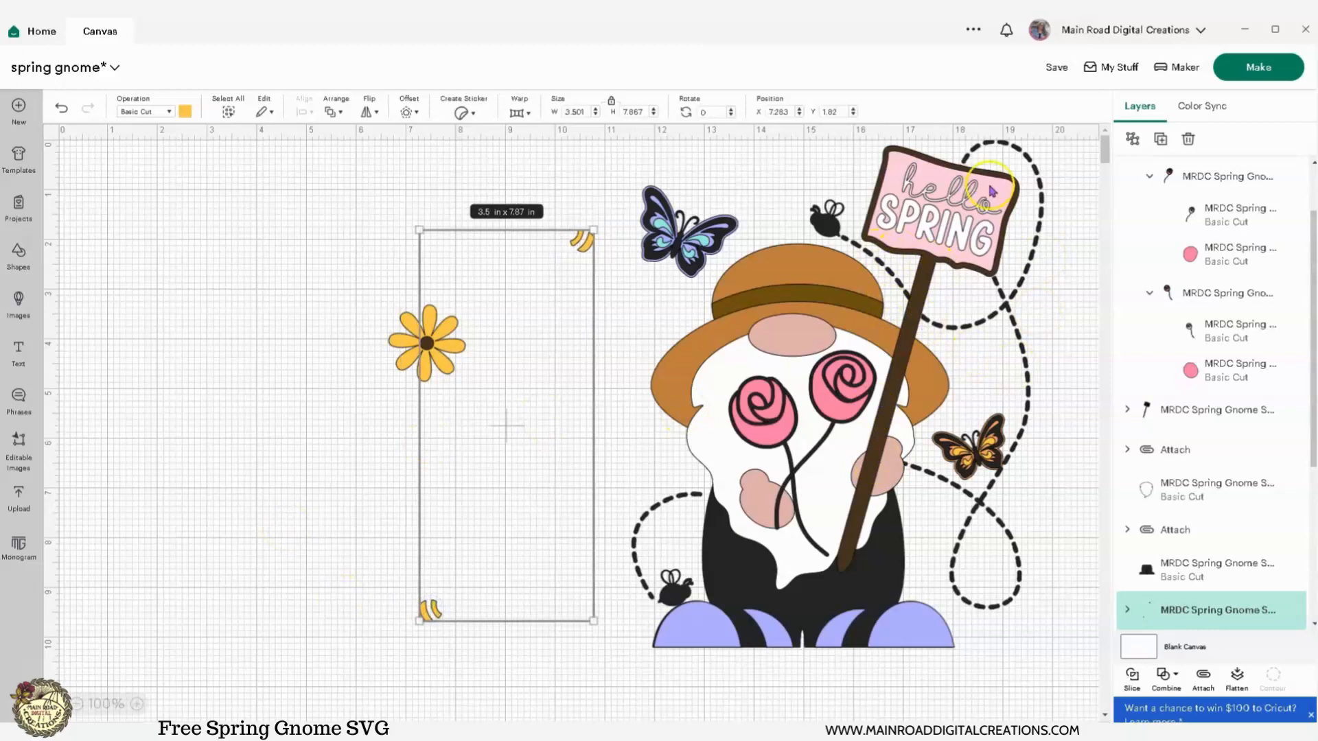
pyautogui.click(848, 378)
pyautogui.moveTo(849, 378); pyautogui.dragTo(364, 256)
pyautogui.click(1019, 229)
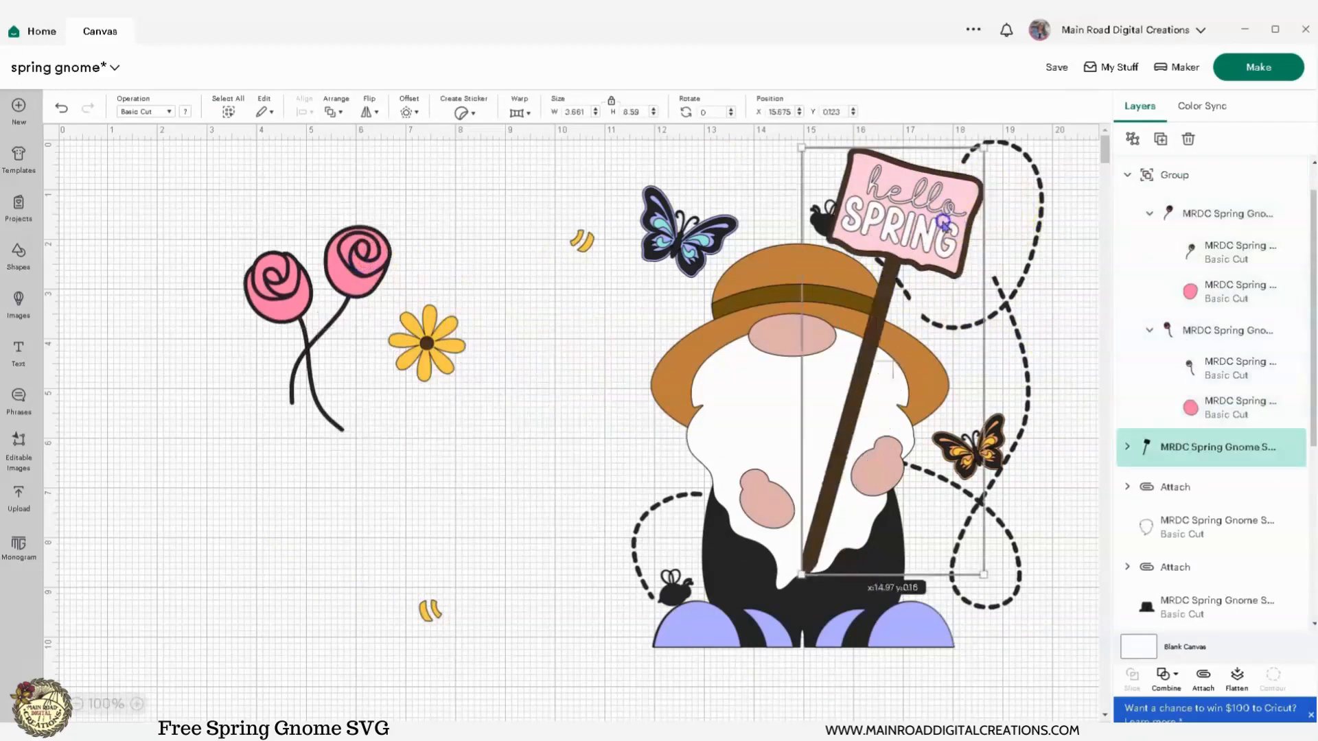
pyautogui.moveTo(1019, 229); pyautogui.dragTo(643, 227)
pyautogui.moveTo(834, 391); pyautogui.dragTo(719, 399)
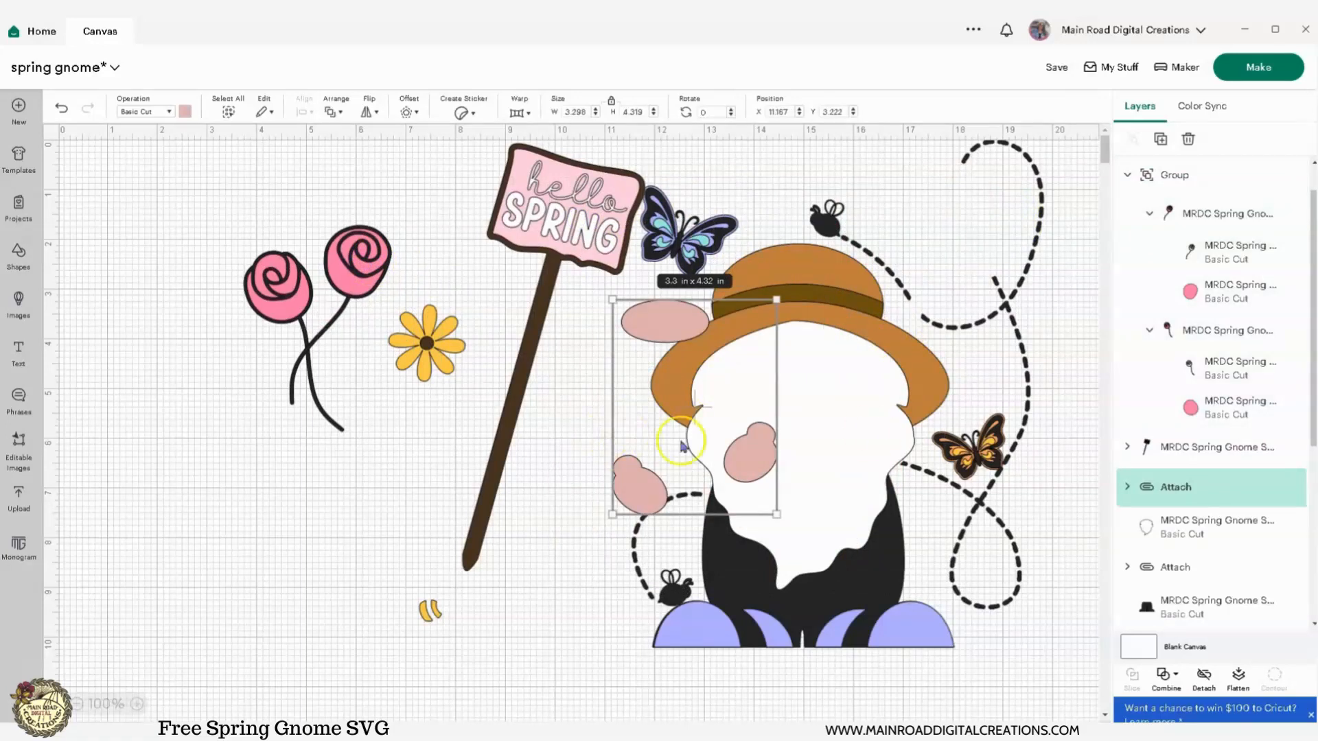
# Preview the cut mats, try the mirror setting on black mat 2, and return to the canvas without cutting.
pyautogui.click(1266, 73)
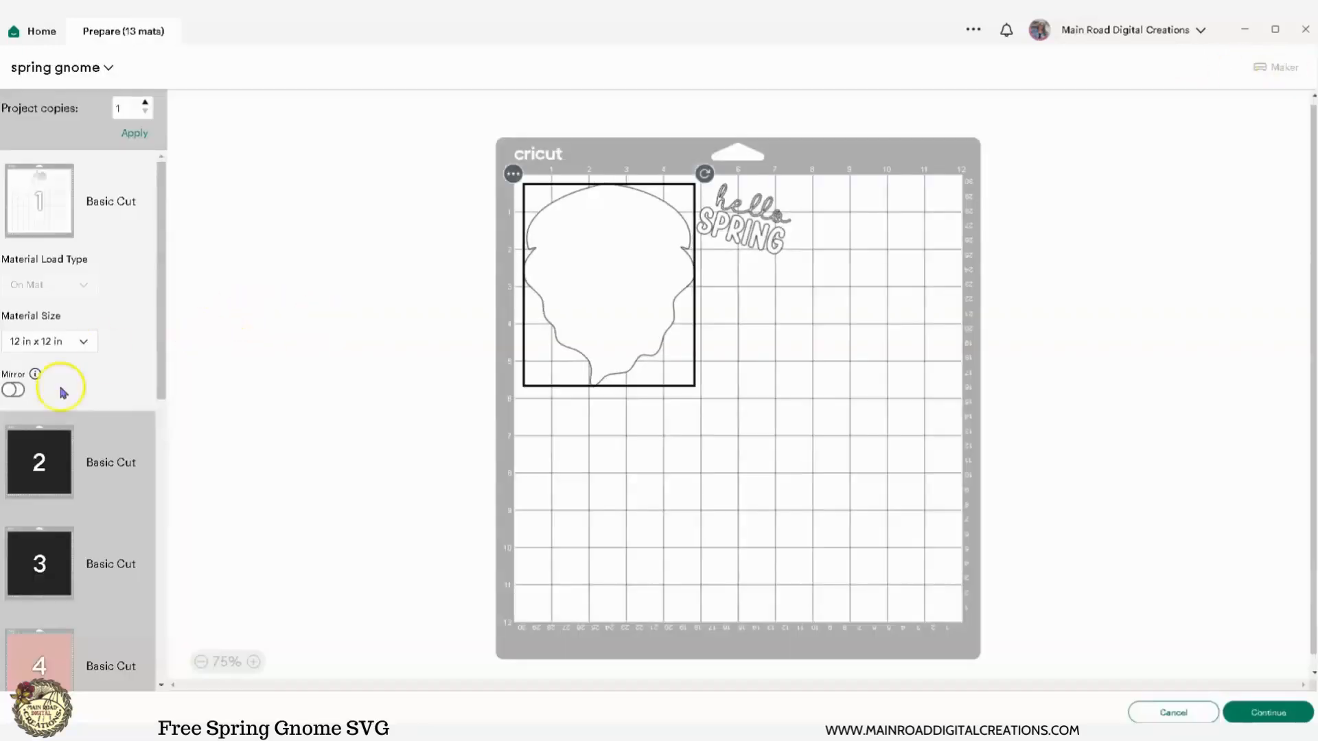
pyautogui.click(39, 462)
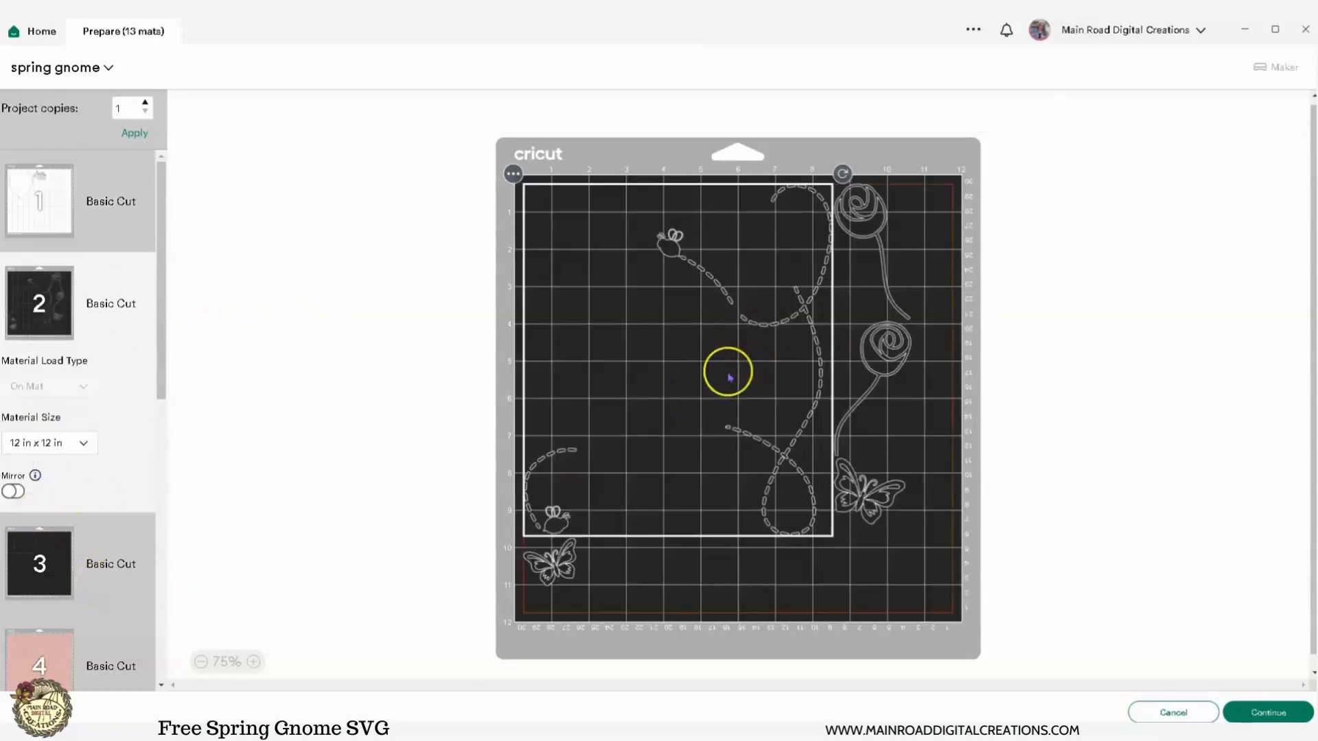
pyautogui.click(12, 492)
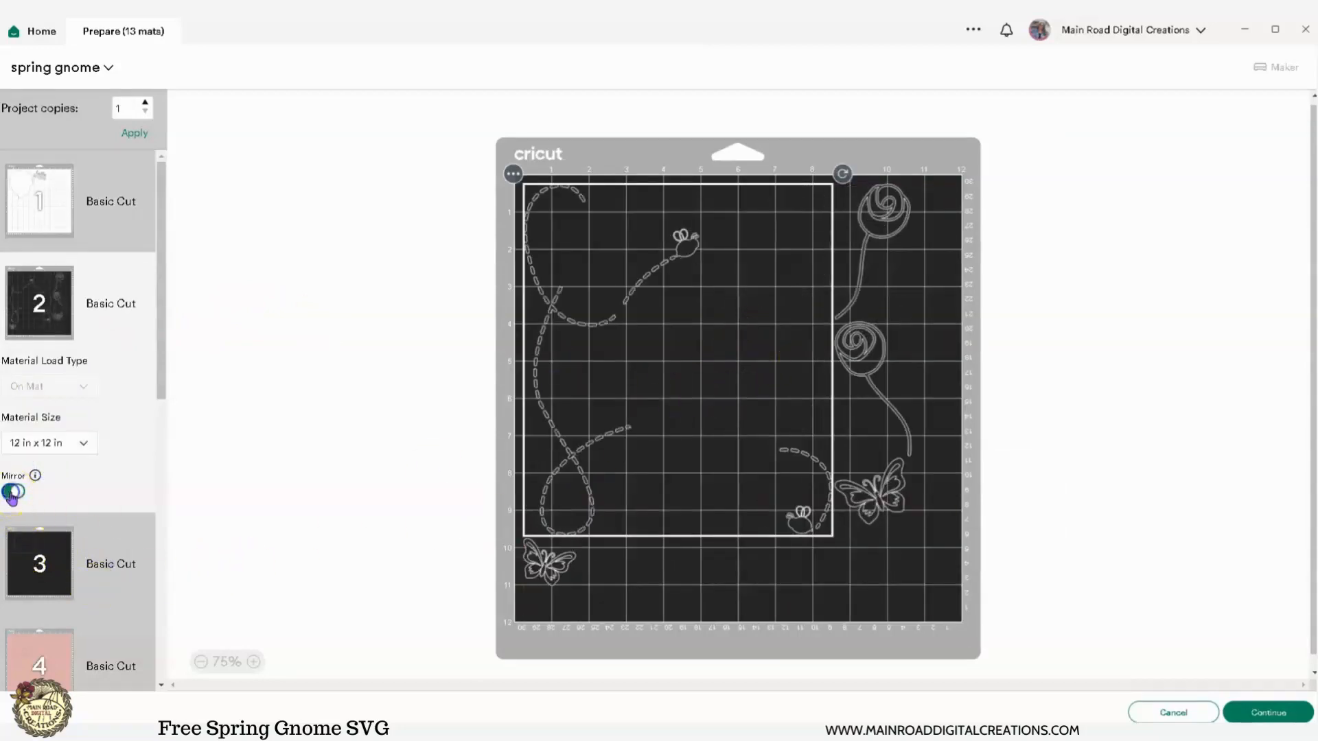
pyautogui.click(13, 492)
pyautogui.click(1163, 714)
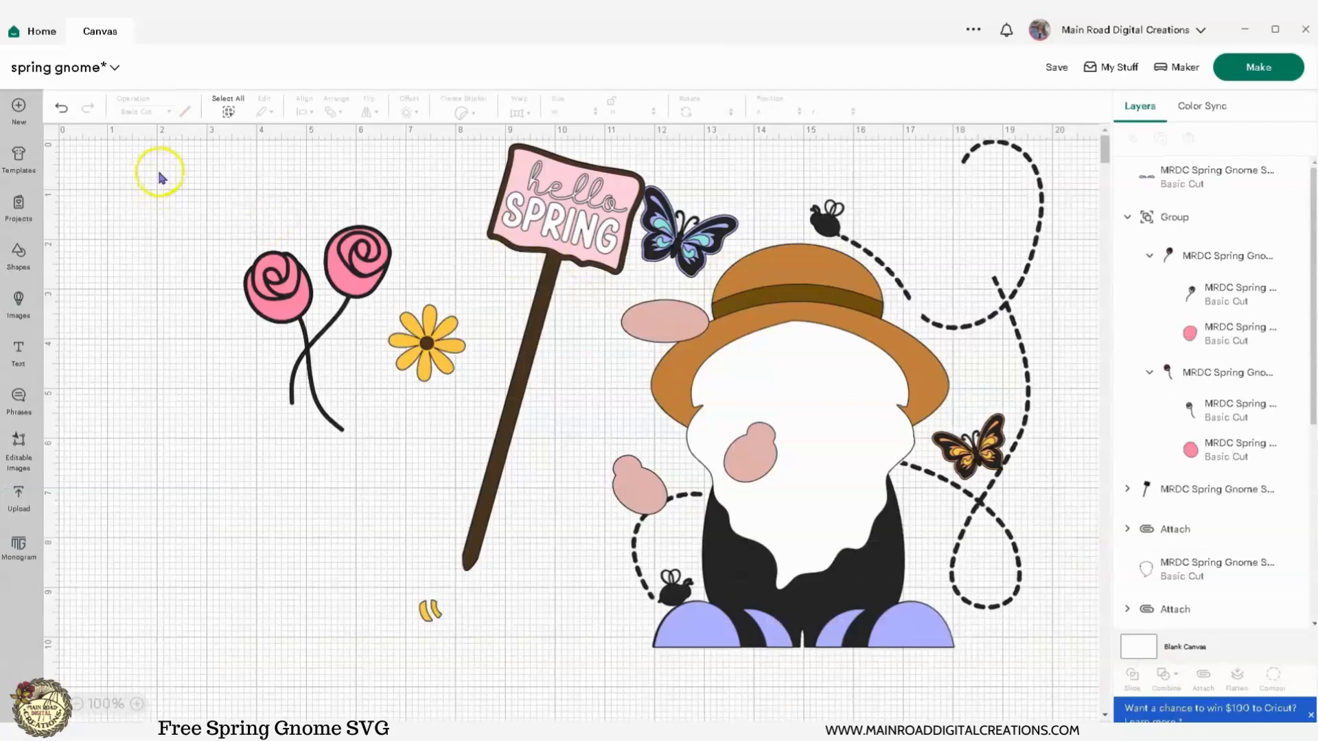
# Try flipping all the pieces horizontally, and undo the flip.
pyautogui.click(223, 112)
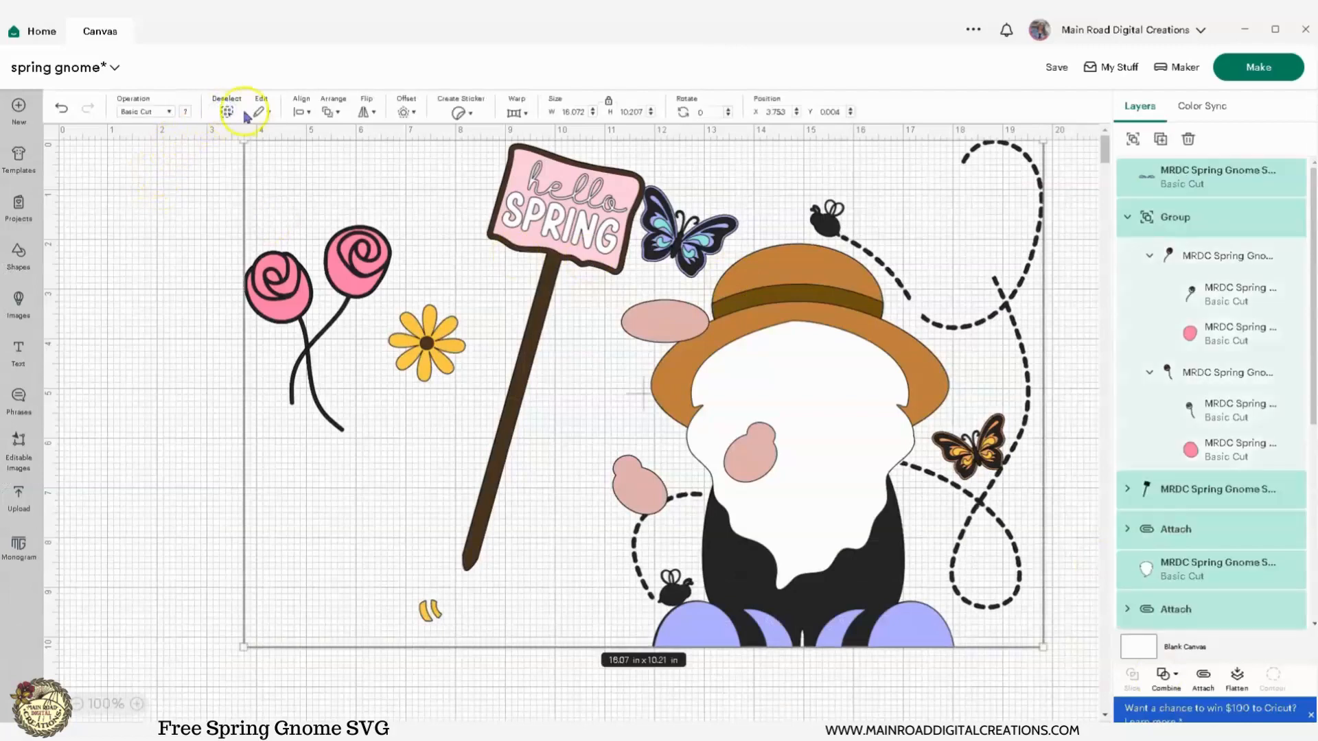
pyautogui.click(363, 109)
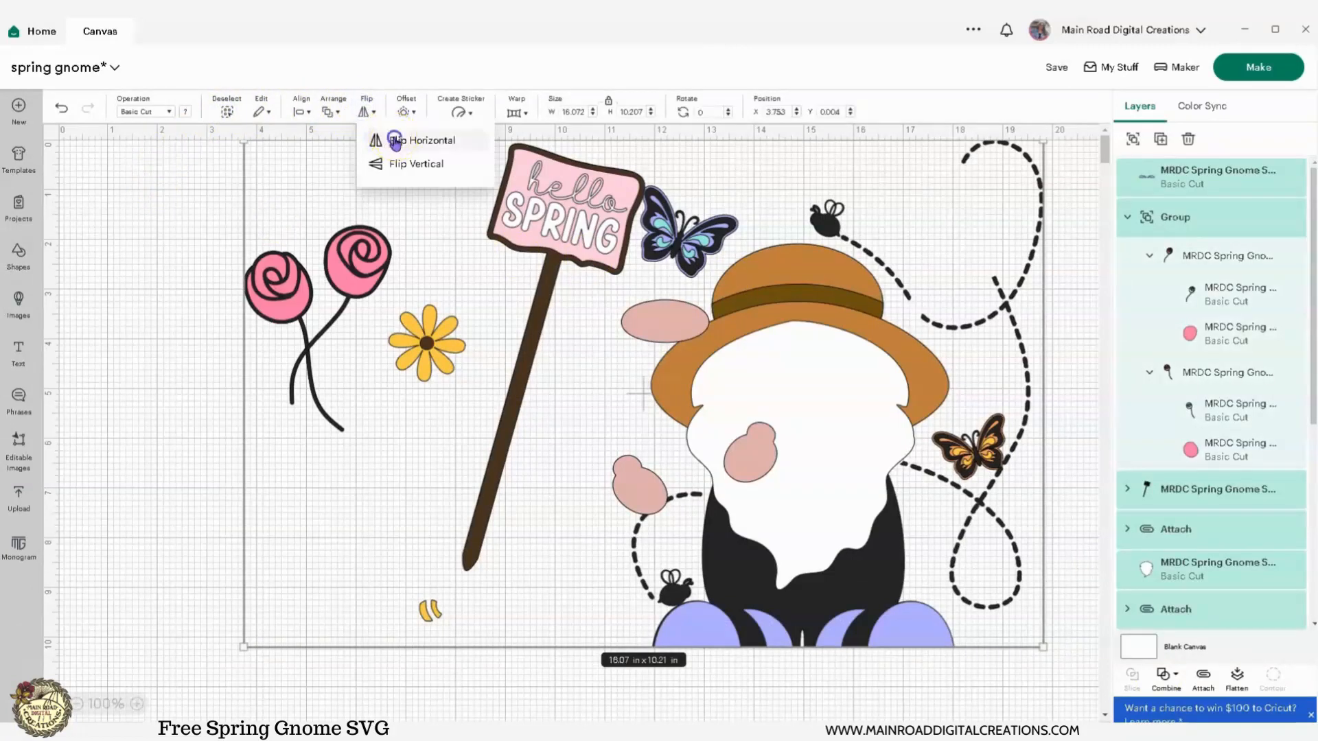
pyautogui.click(384, 139)
pyautogui.click(210, 366)
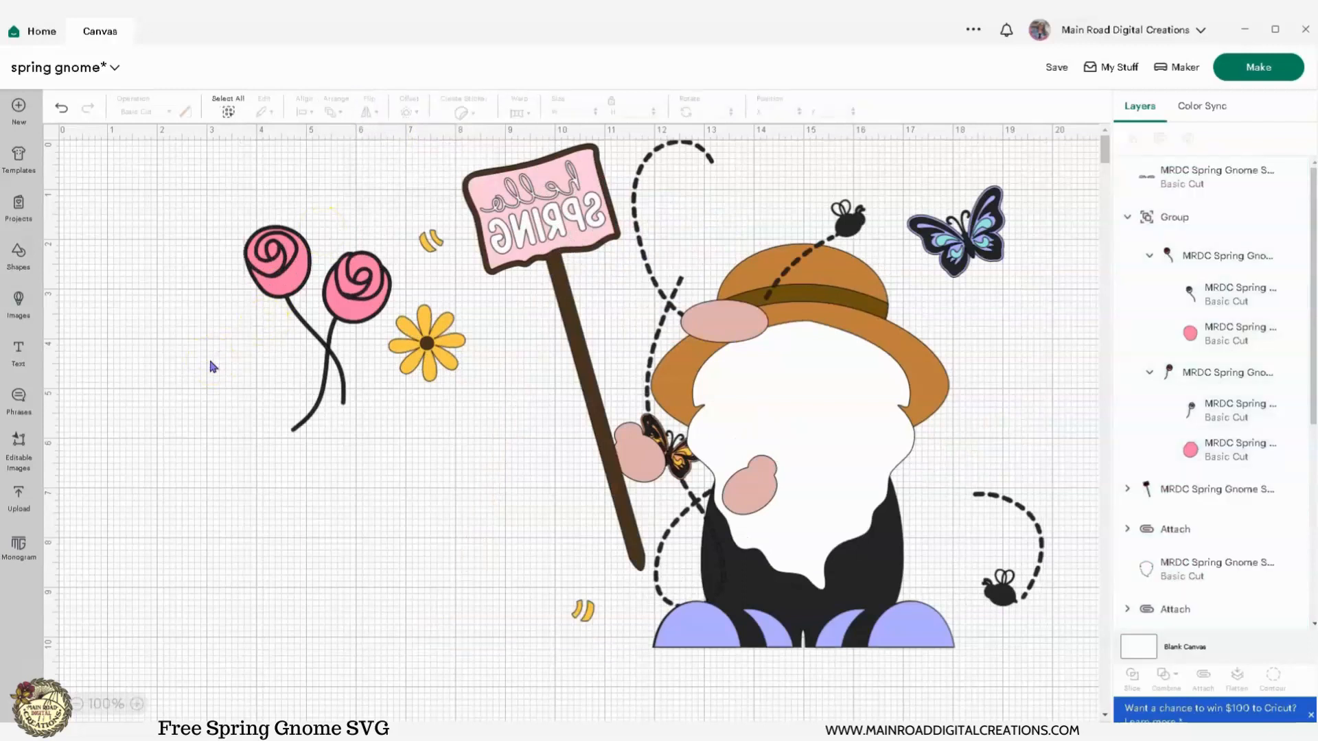
pyautogui.click(61, 107)
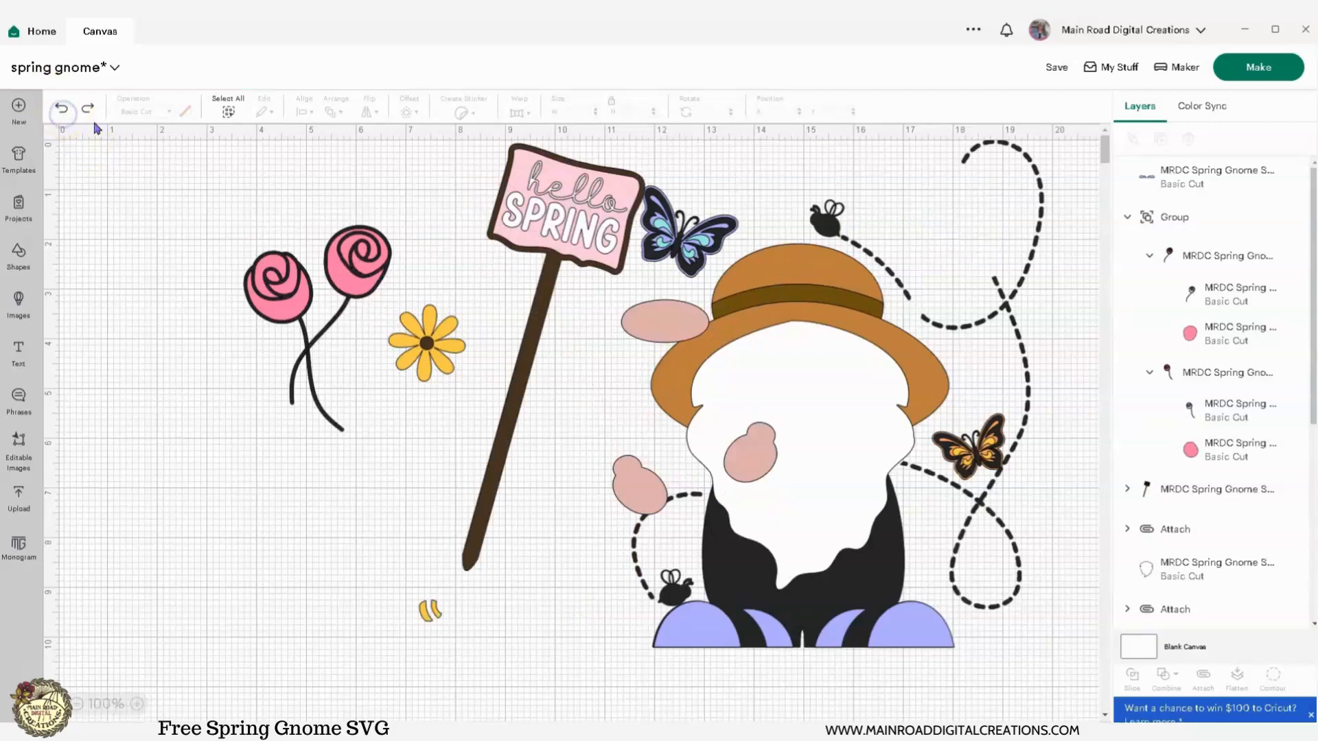
# Move the hello SPRING sign away from the blue butterfly, and shift the bees-and-trail set to about X 11.9, Y 0.
pyautogui.moveTo(572, 205); pyautogui.dragTo(525, 209)
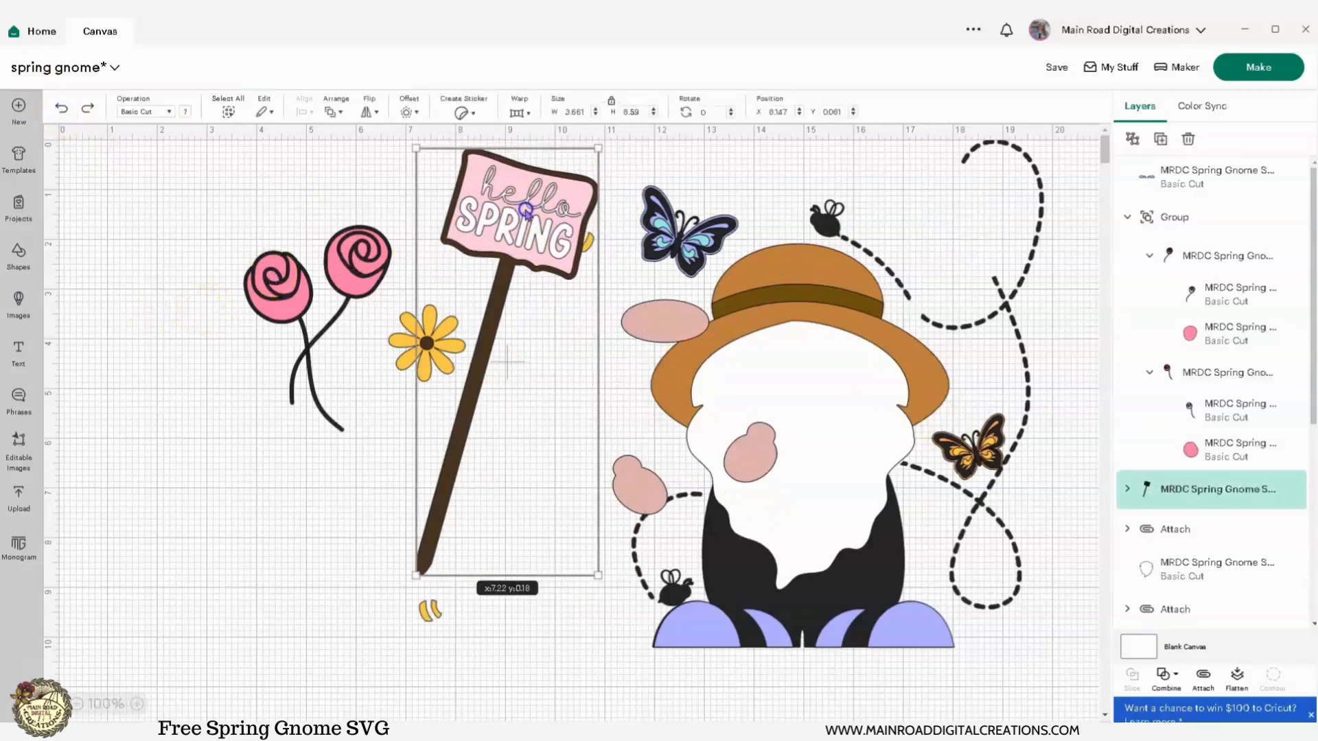
pyautogui.moveTo(899, 269); pyautogui.dragTo(946, 283)
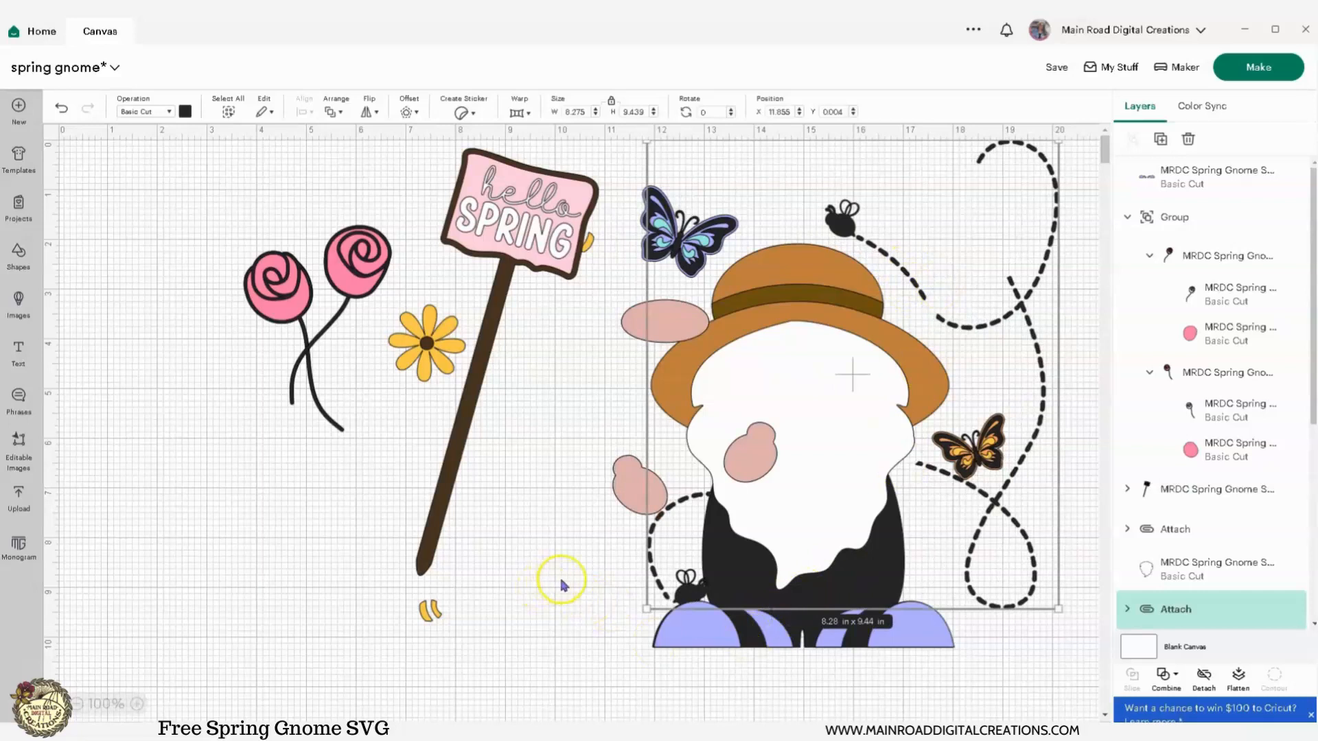